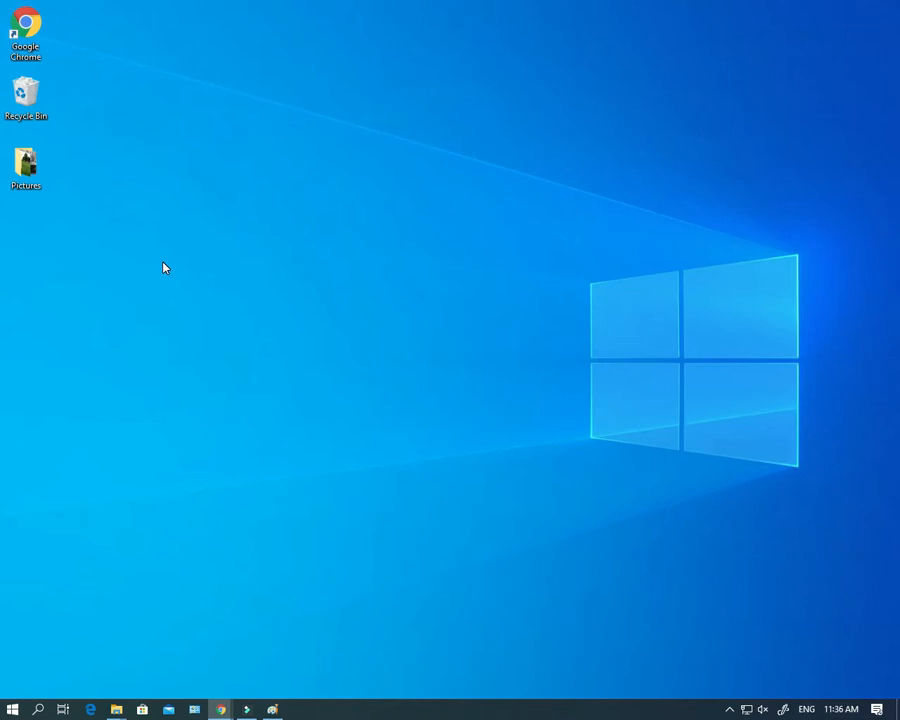
# Launch Paint and reposition its window on the desktop
pyautogui.press('super')
pyautogui.press('super')
pyautogui.press('super')
pyautogui.write('paint')
pyautogui.press('Return')
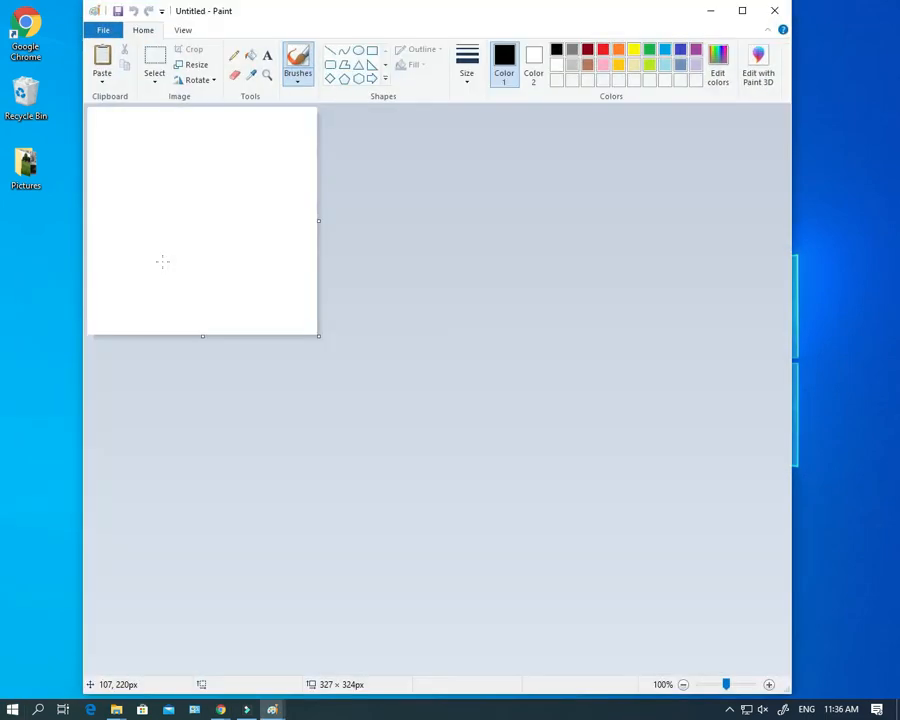
pyautogui.moveTo(355, 16)
pyautogui.mouseDown()
pyautogui.moveTo(358, 45)
pyautogui.moveTo(340, 37)
pyautogui.mouseUp()
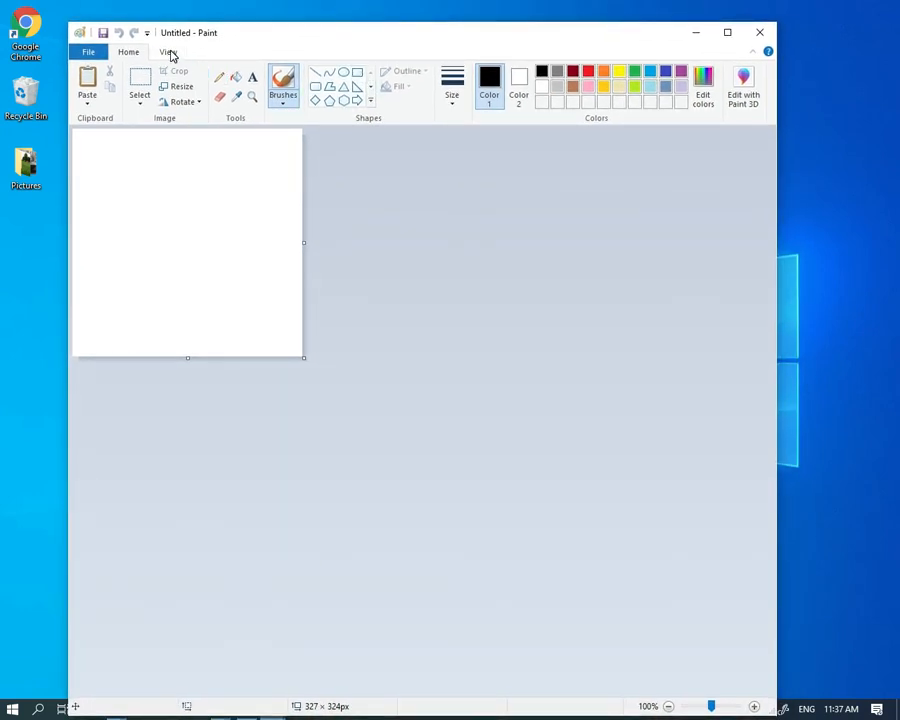
# Display the rulers around the blank canvas
pyautogui.click(167, 53)
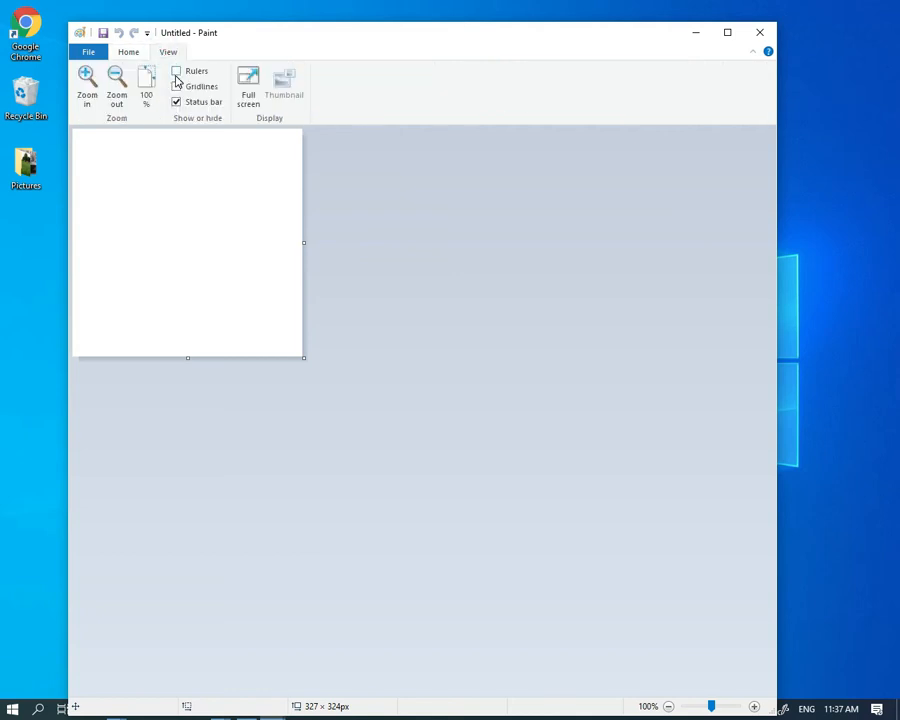
pyautogui.click(177, 72)
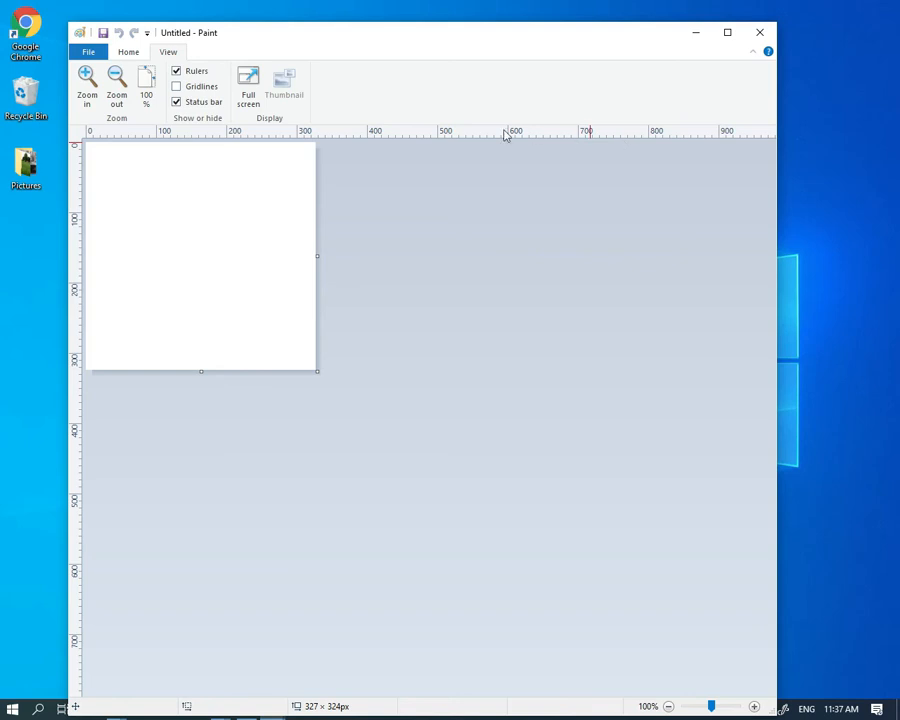
pyautogui.click(115, 366)
pyautogui.hotkey('ctrl', 'z')
# Enlarge the blank canvas to about 790 × 499 px and move the Paint window so it fits the screen
pyautogui.click(128, 53)
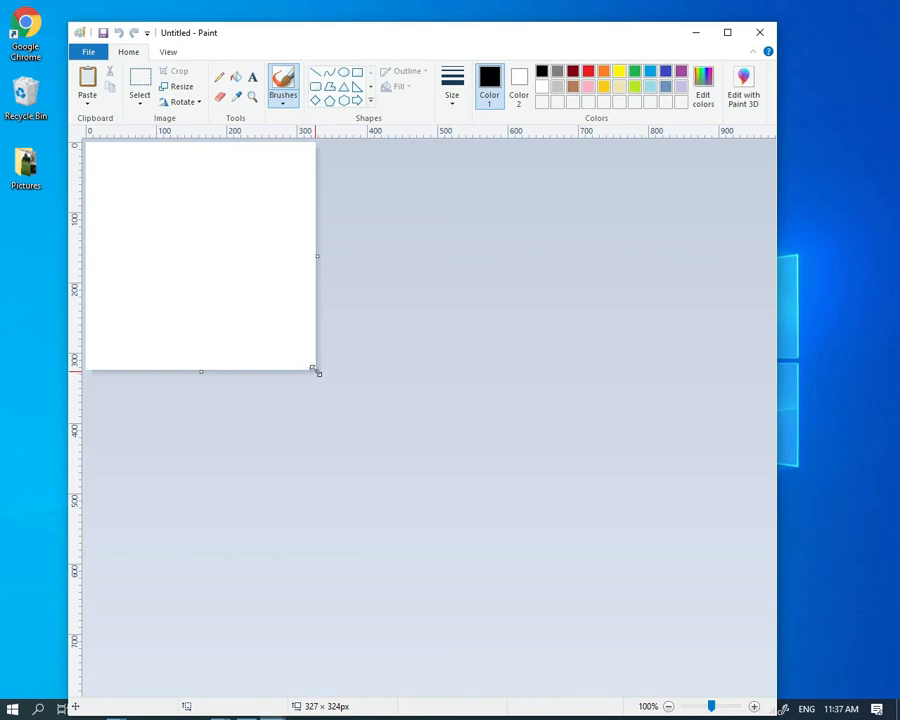
pyautogui.moveTo(315, 369); pyautogui.dragTo(642, 493)
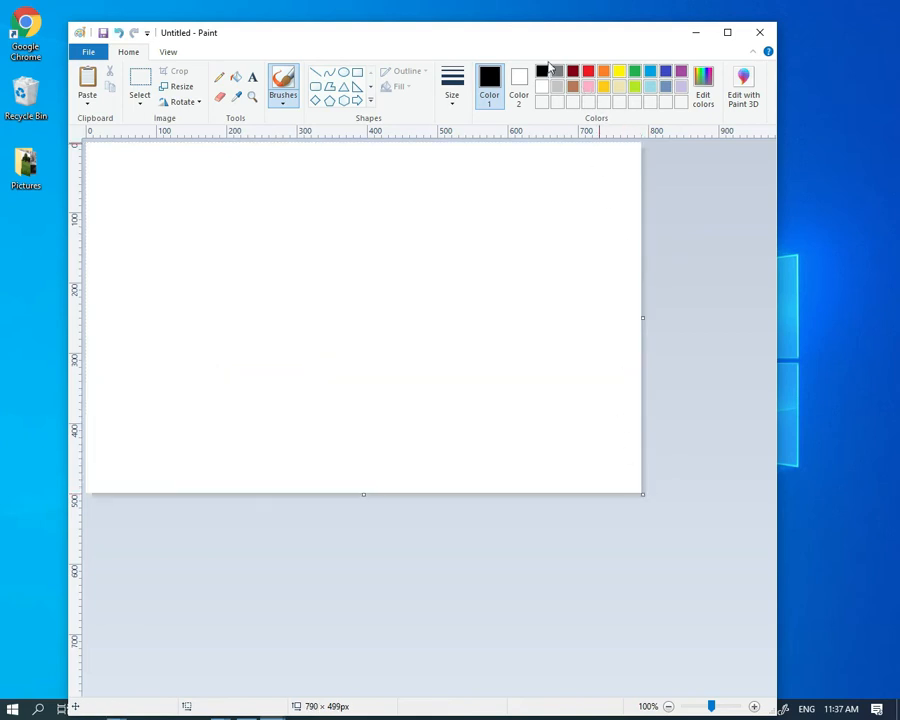
pyautogui.moveTo(533, 40); pyautogui.dragTo(528, 20)
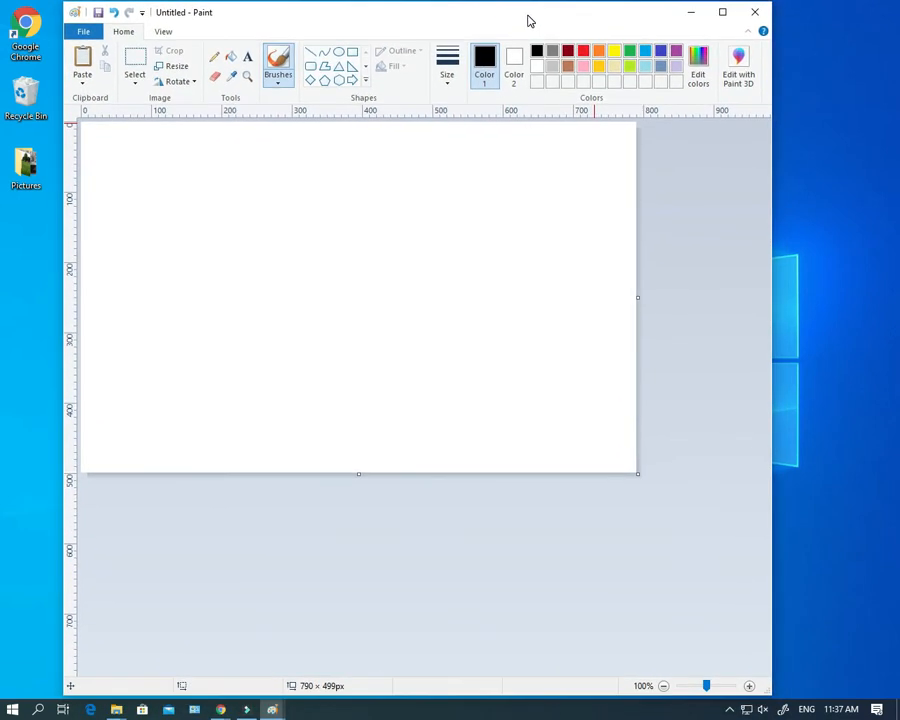
# Draw a black line about 358 × 237 px from the canvas's left edge to its top edge and fill the enclosed corner black
pyautogui.click(310, 53)
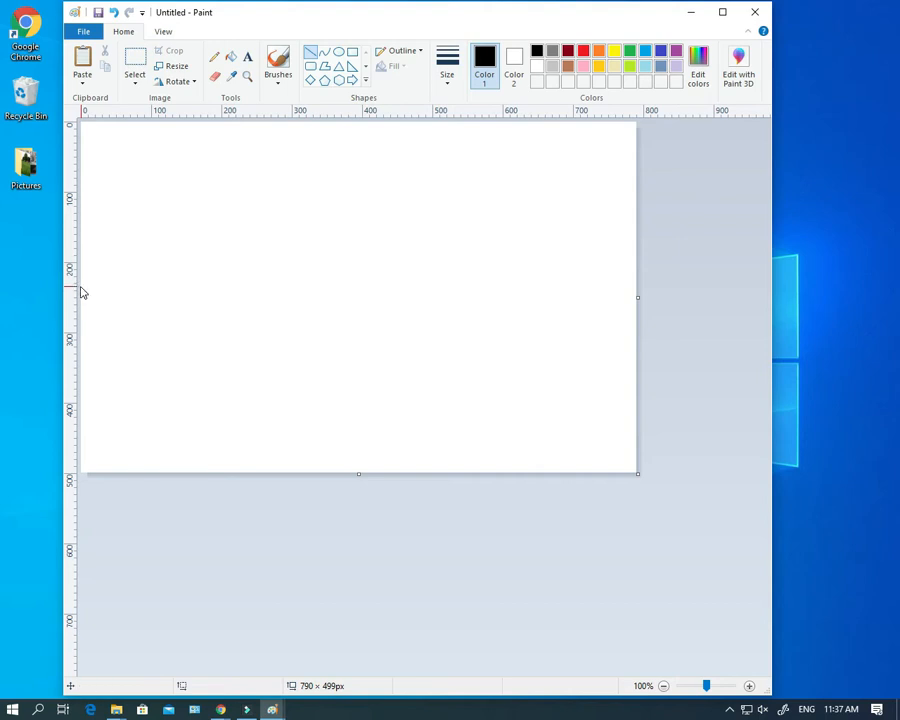
pyautogui.moveTo(82, 285); pyautogui.dragTo(333, 121)
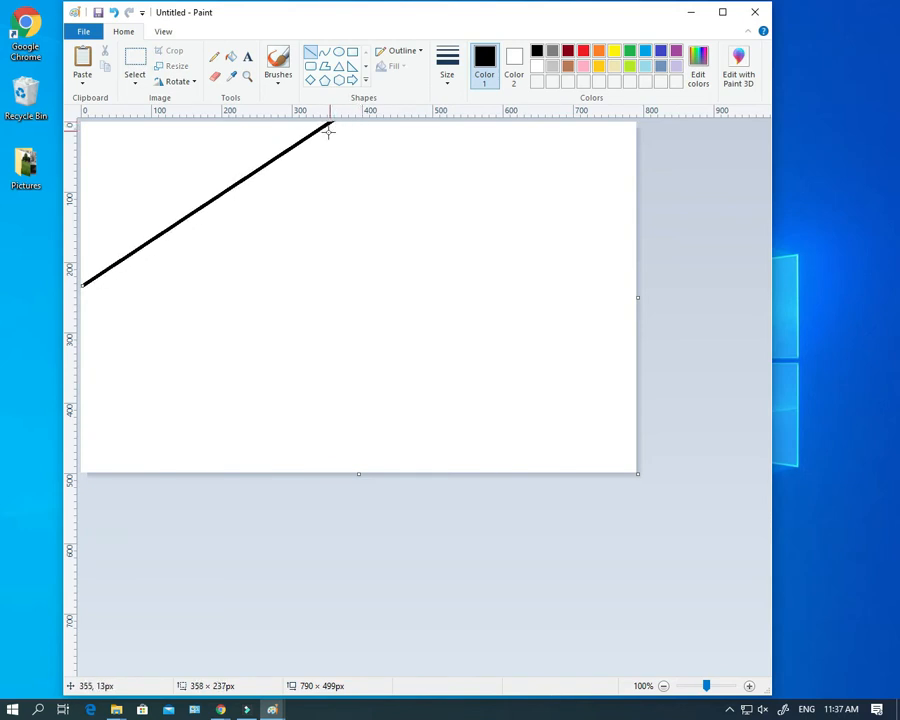
pyautogui.click(231, 58)
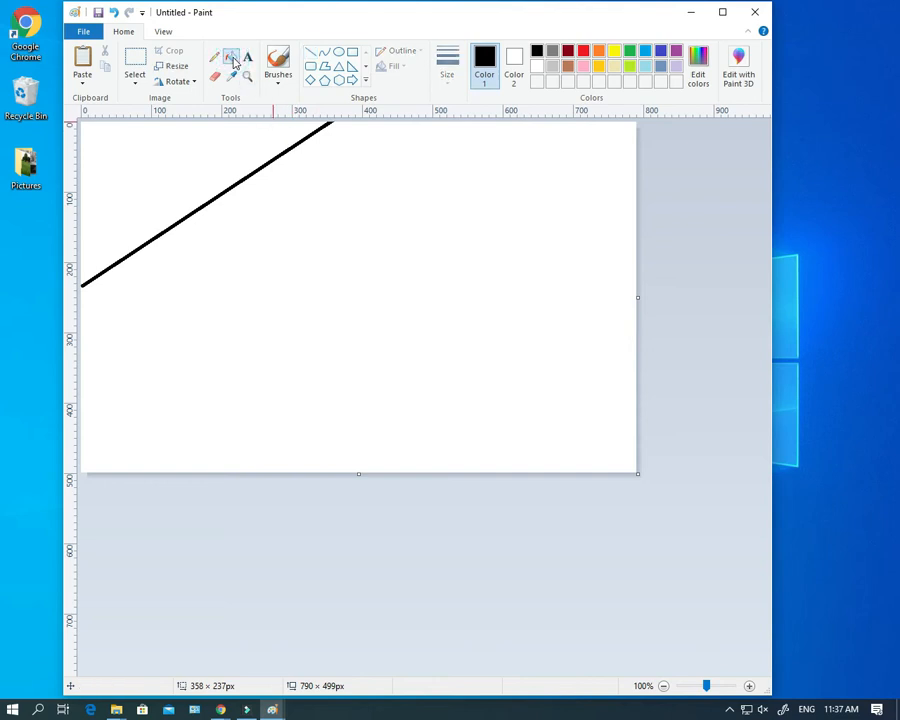
pyautogui.click(191, 168)
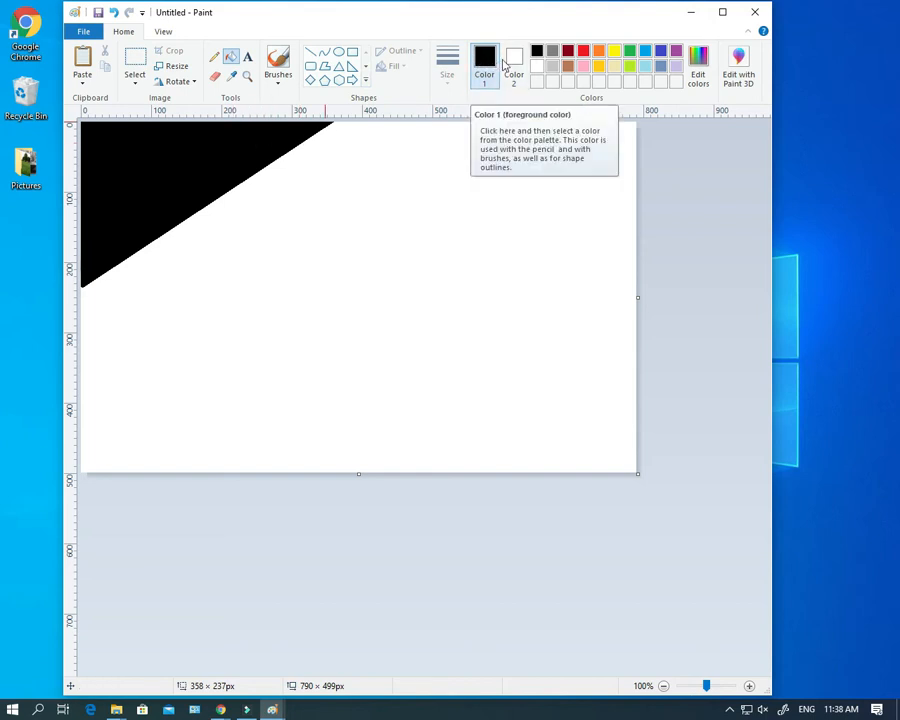
# Draw a magenta (255, 0, 255) line about 789 × 255 px from below the black area to the top-right corner and fill between them magenta
pyautogui.click(697, 64)
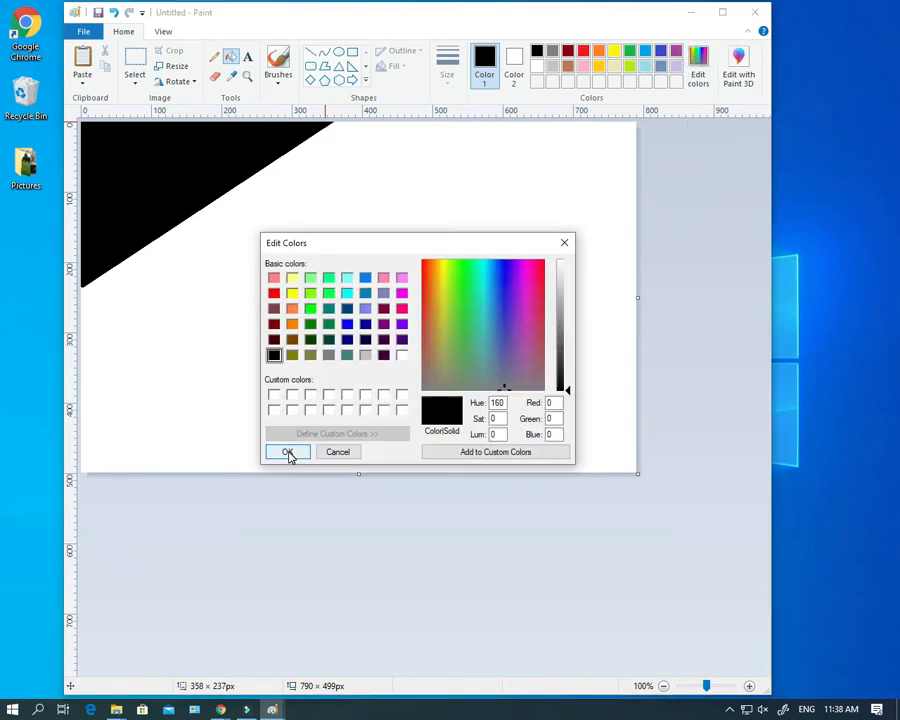
pyautogui.click(402, 294)
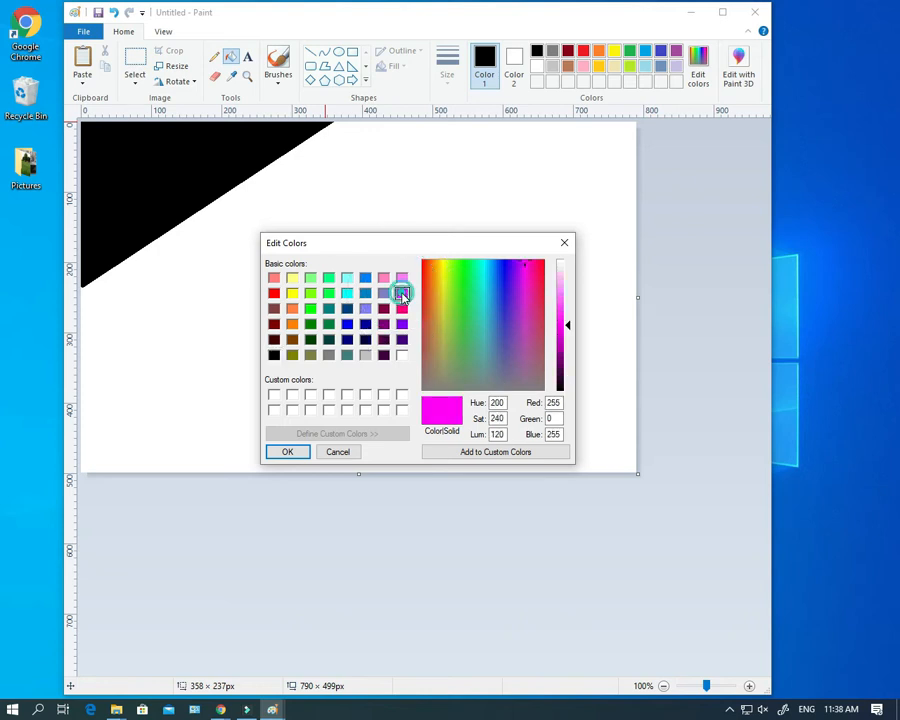
pyautogui.click(285, 452)
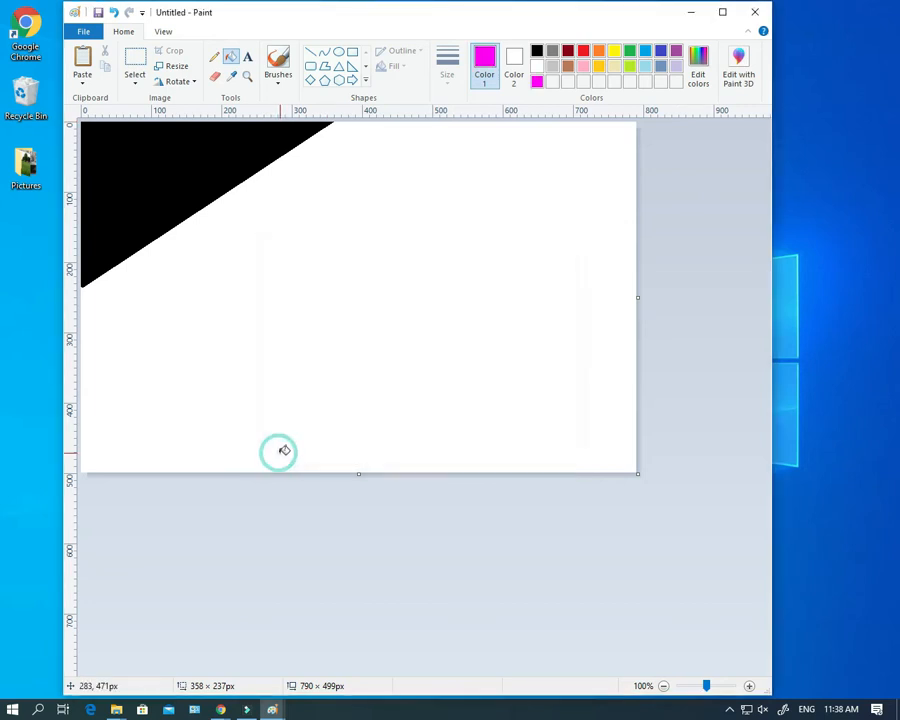
pyautogui.click(311, 51)
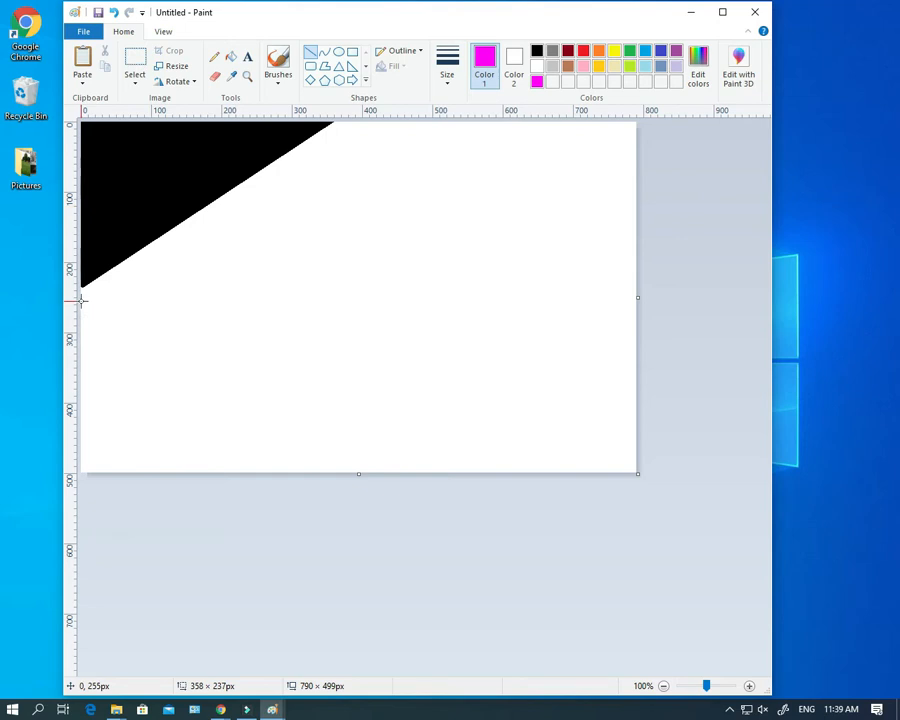
pyautogui.moveTo(81, 298)
pyautogui.mouseDown()
pyautogui.moveTo(157, 285)
pyautogui.moveTo(318, 212)
pyautogui.moveTo(623, 139)
pyautogui.moveTo(633, 122)
pyautogui.mouseUp()
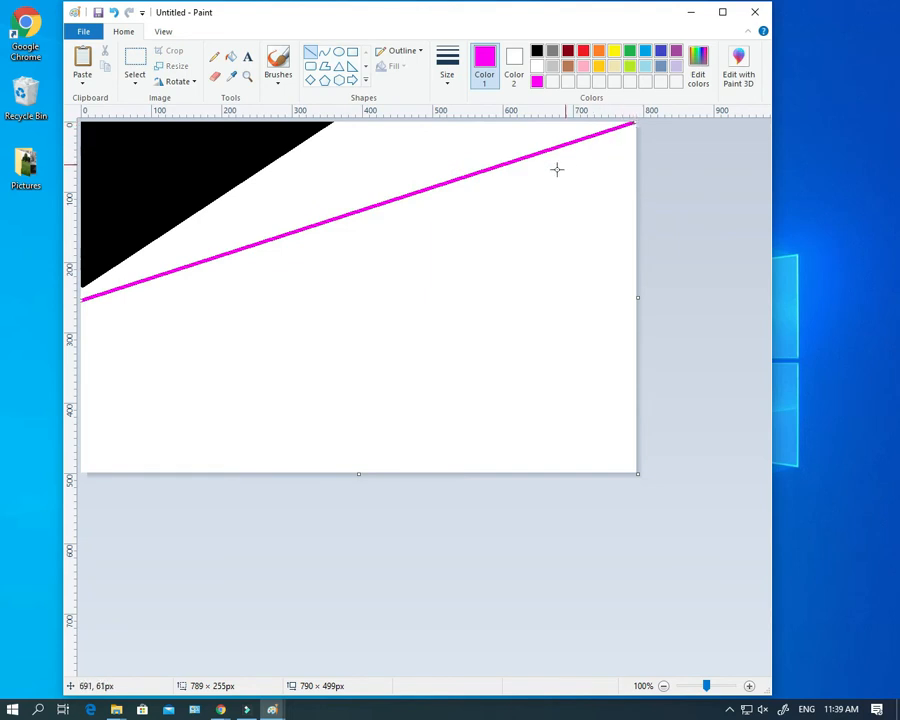
pyautogui.click(231, 60)
pyautogui.click(343, 183)
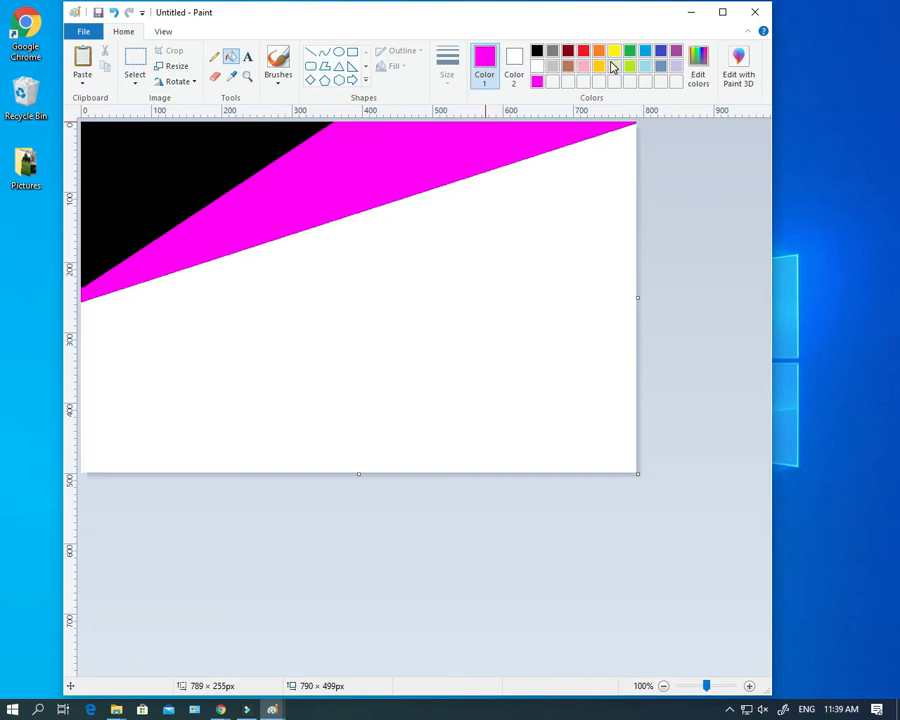
# Draw an orange (255, 128, 64) line about 790 × 55 px across the canvas below the magenta band and fill the area between them orange
pyautogui.click(698, 68)
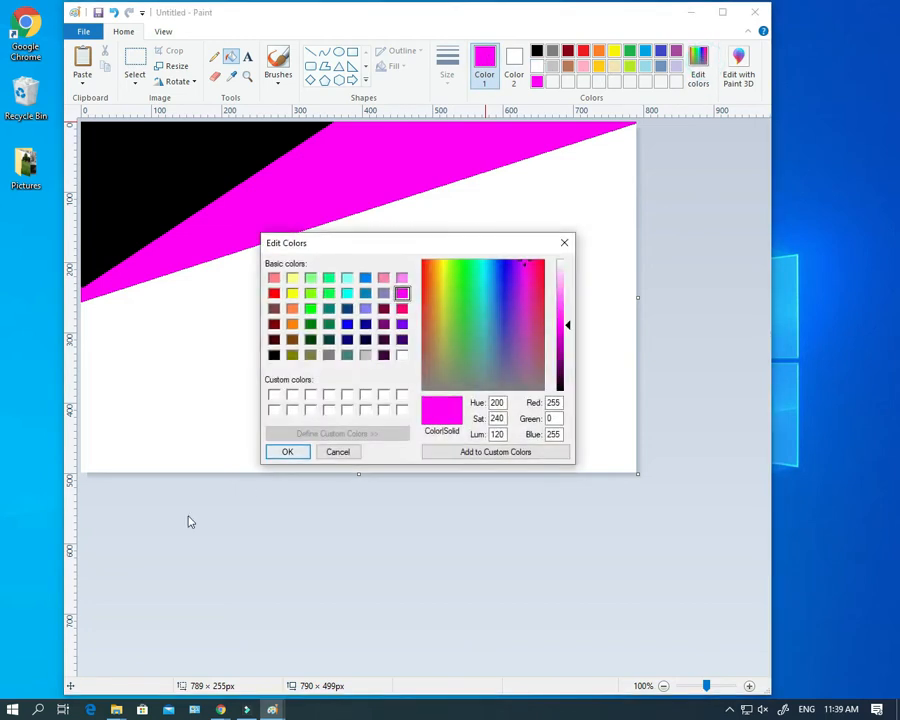
pyautogui.click(293, 309)
pyautogui.click(286, 452)
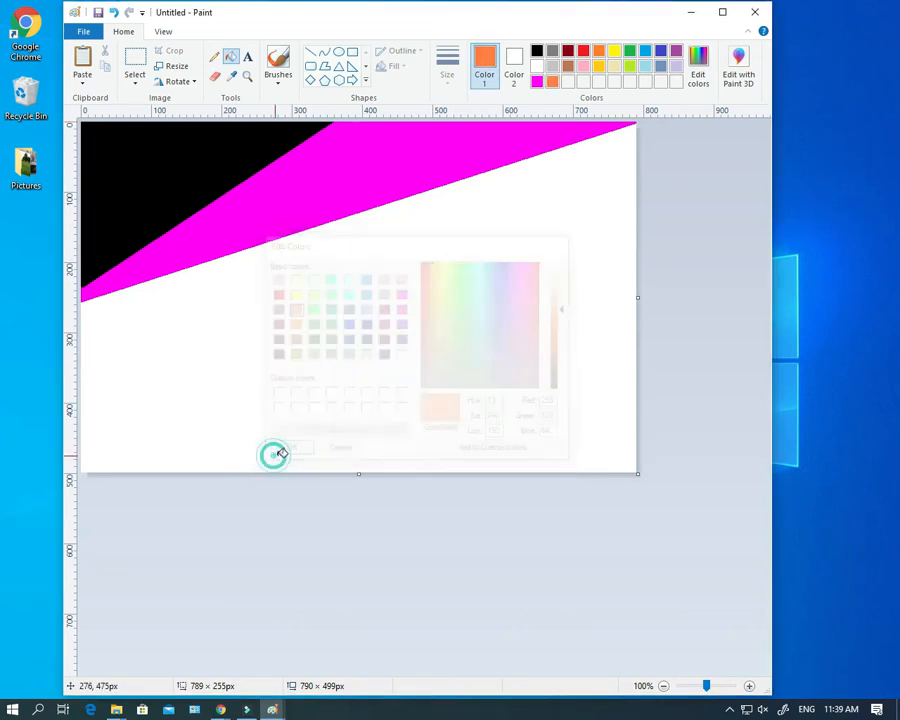
pyautogui.click(309, 55)
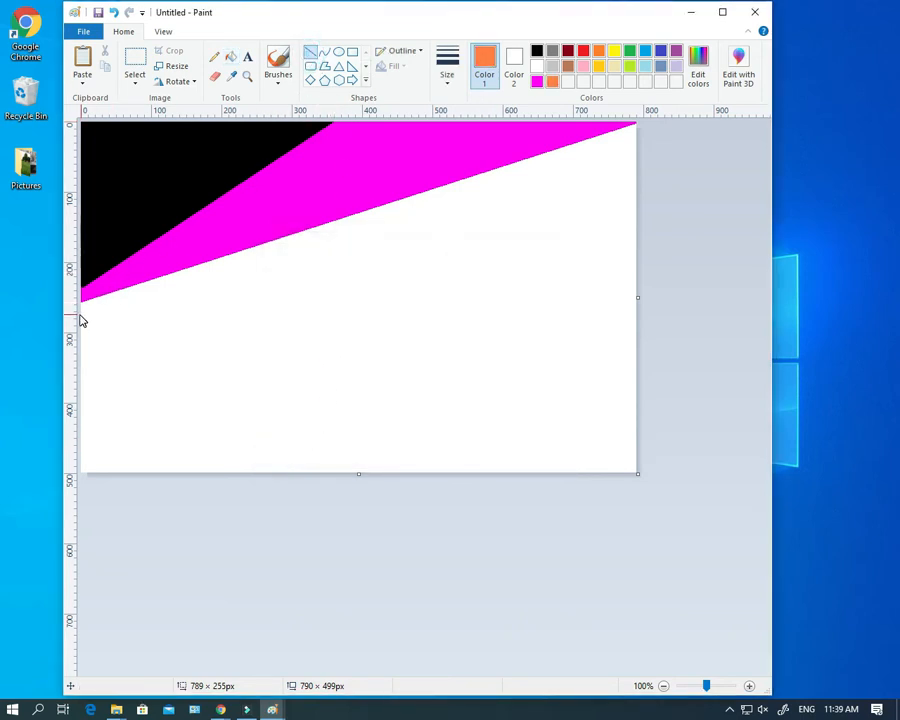
pyautogui.moveTo(81, 314); pyautogui.dragTo(636, 352)
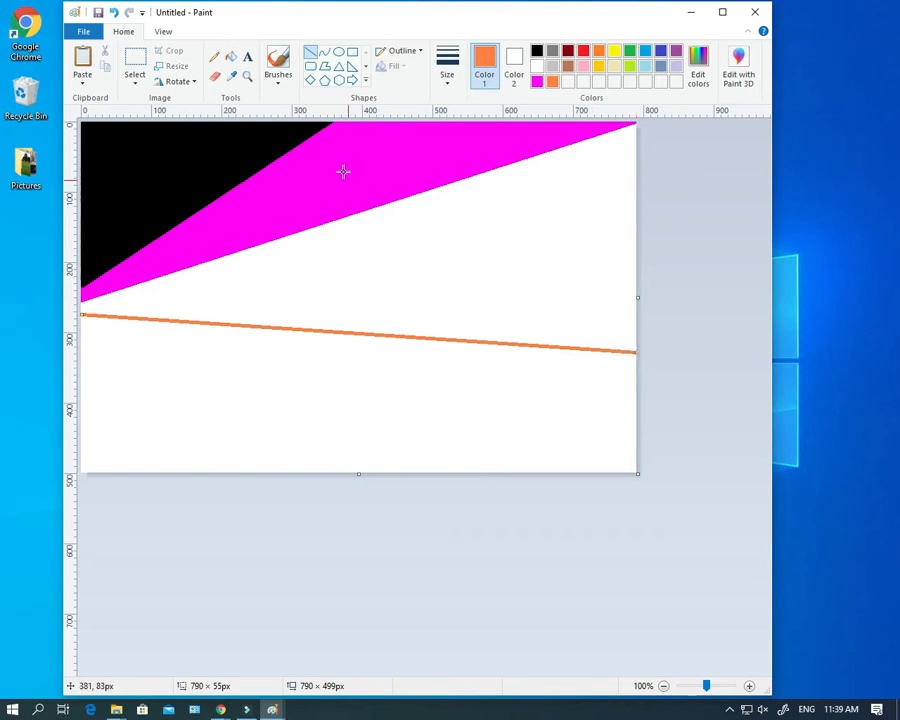
pyautogui.click(230, 59)
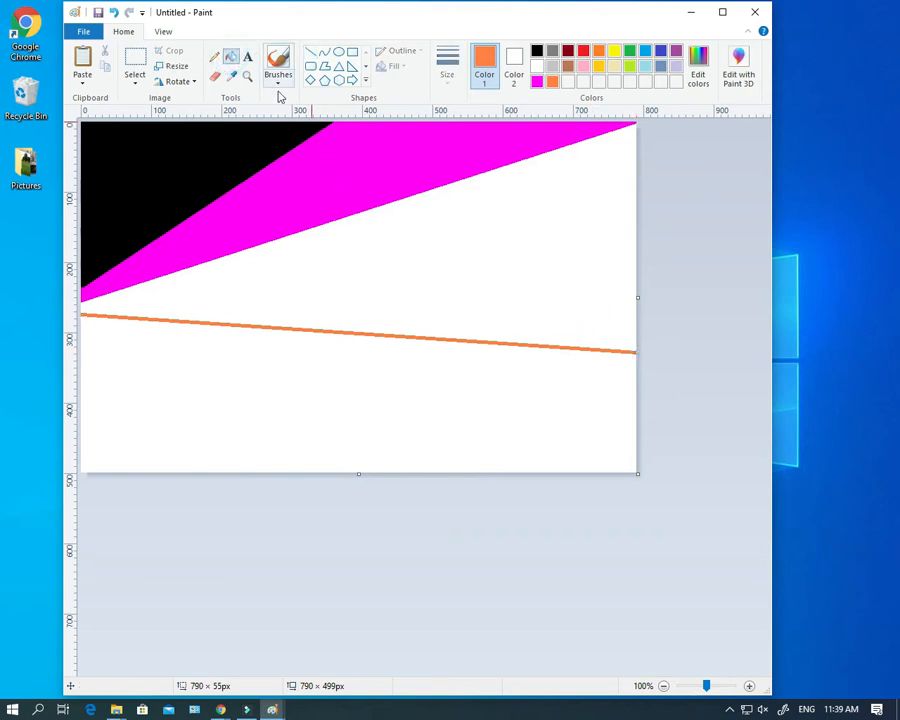
pyautogui.click(442, 276)
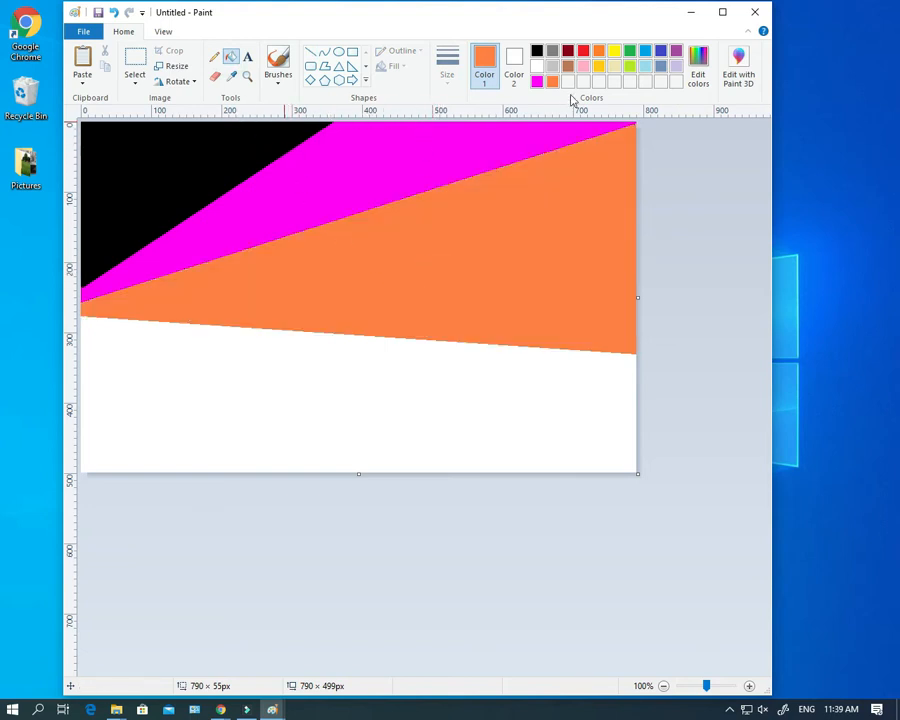
# Draw a yellow line about 712 × 209 px from below the orange band to the canvas's bottom edge and fill the area between them yellow
pyautogui.click(699, 72)
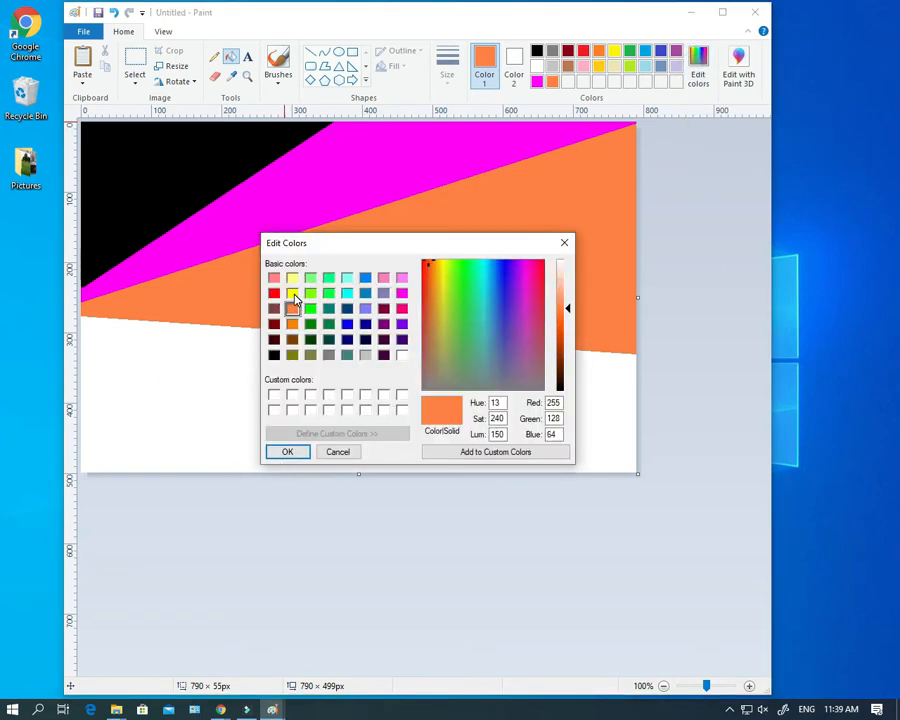
pyautogui.click(293, 294)
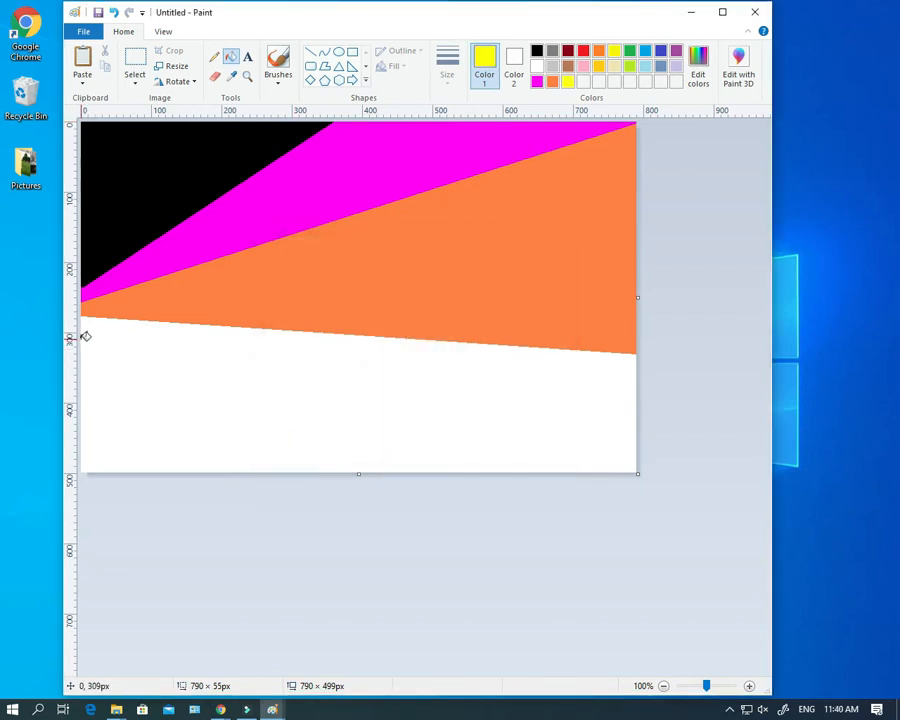
pyautogui.click(310, 51)
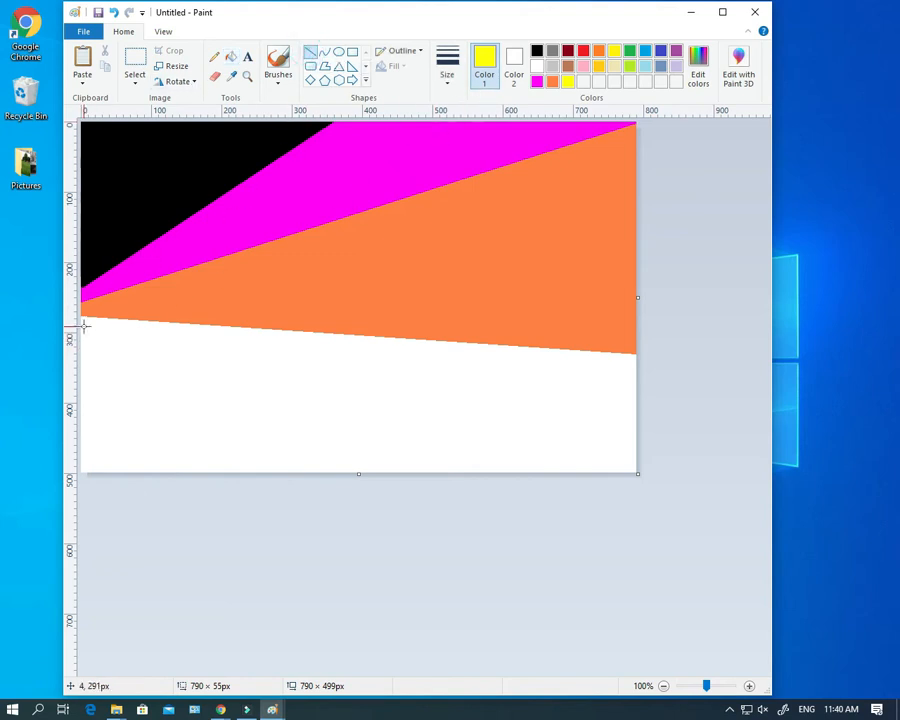
pyautogui.moveTo(80, 328)
pyautogui.mouseDown()
pyautogui.moveTo(528, 462)
pyautogui.moveTo(581, 464)
pyautogui.moveTo(580, 474)
pyautogui.mouseUp()
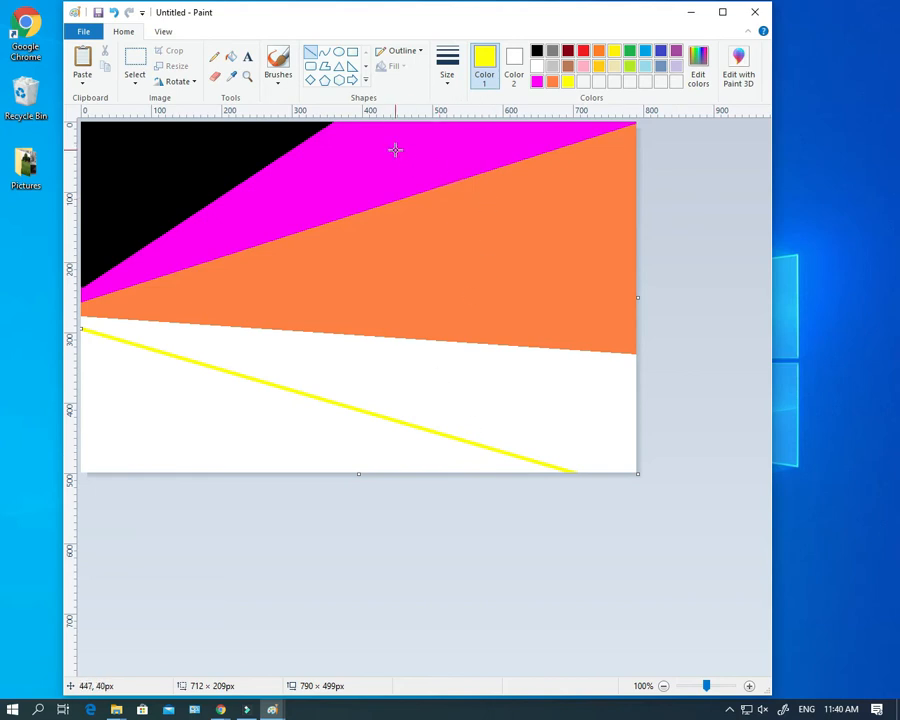
pyautogui.click(231, 57)
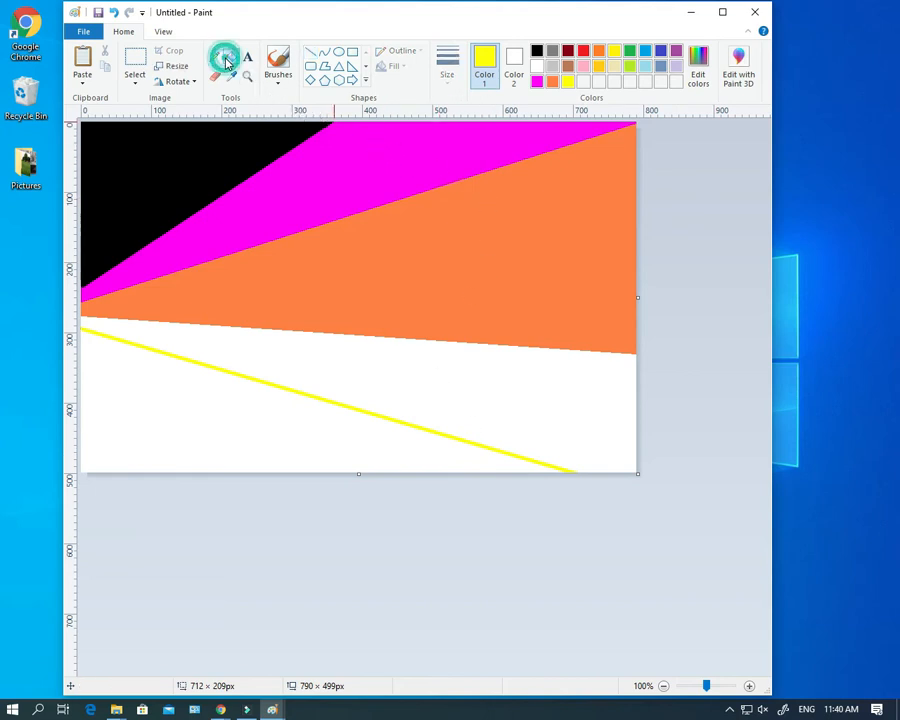
pyautogui.click(347, 393)
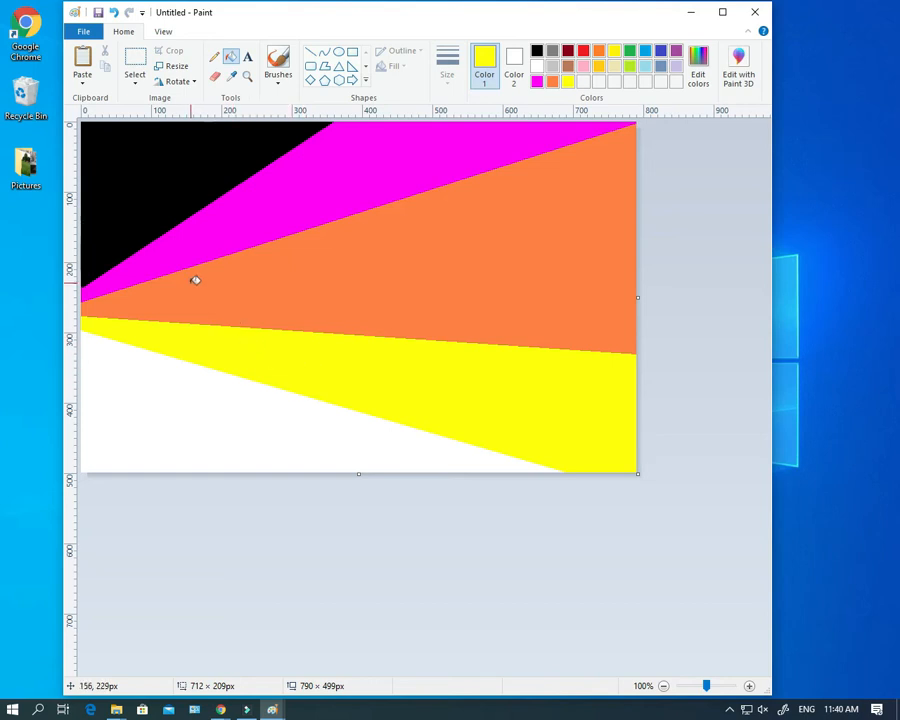
# Shrink the image horizontally by percentage with the aspect ratio unlocked, to 8 × 499 px
pyautogui.click(160, 72)
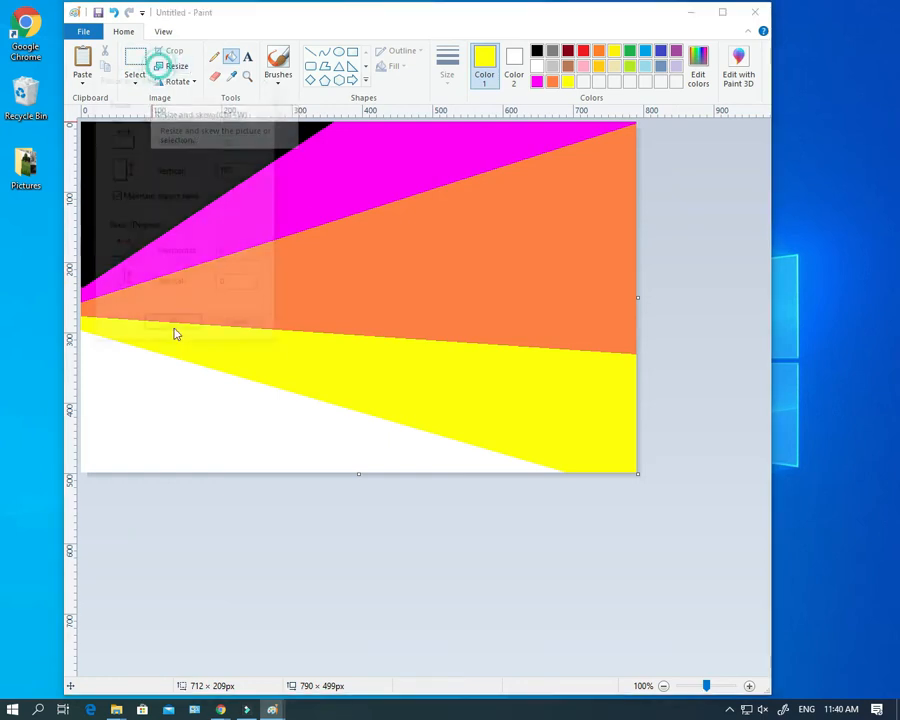
pyautogui.moveTo(197, 77); pyautogui.dragTo(223, 181)
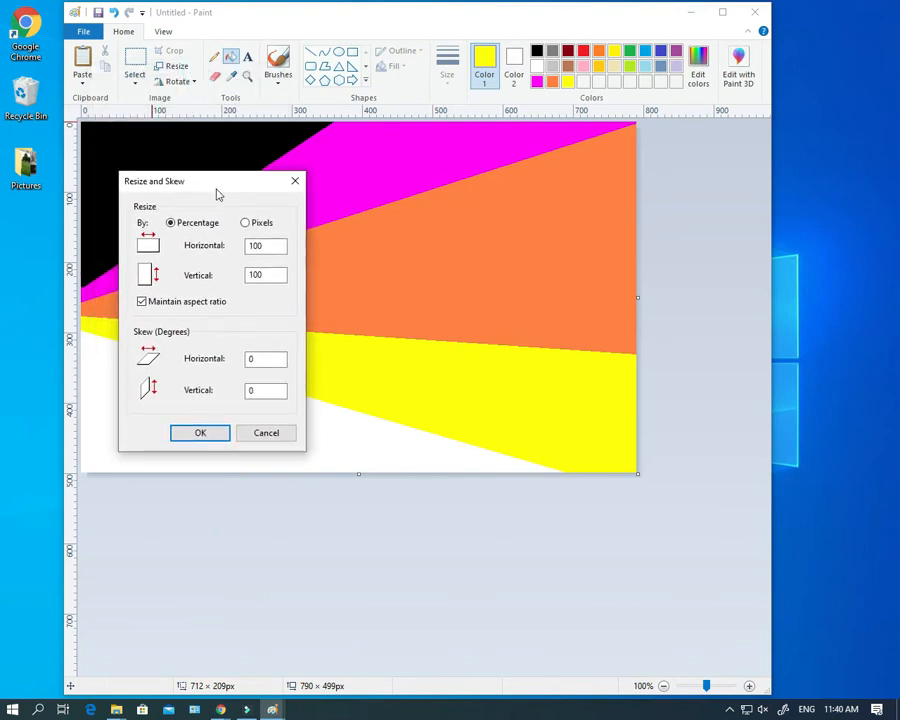
pyautogui.click(142, 302)
pyautogui.click(257, 245)
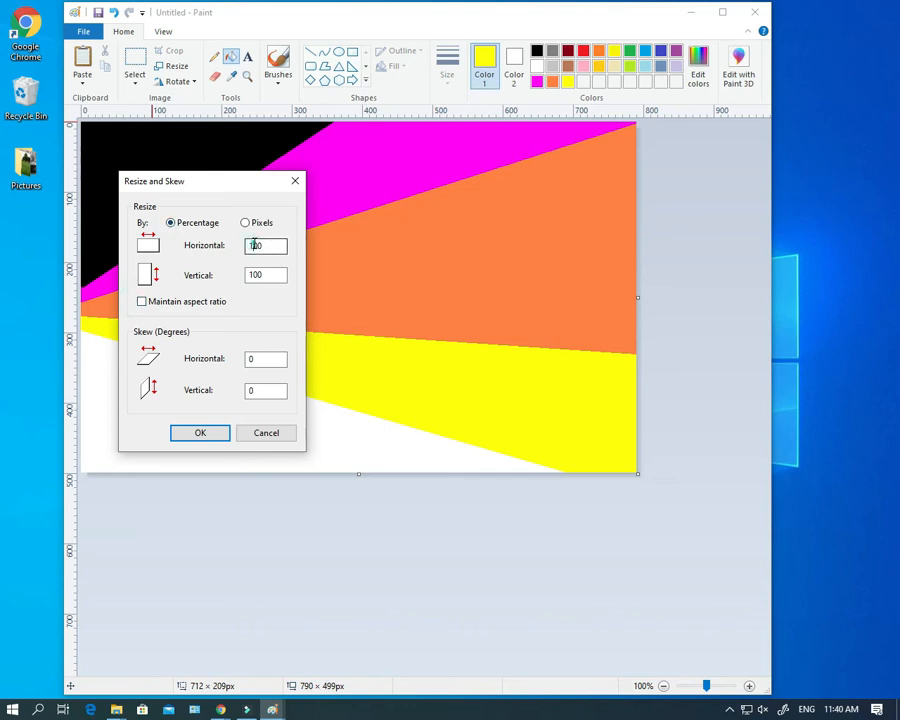
pyautogui.doubleClick(256, 245)
pyautogui.click(200, 434)
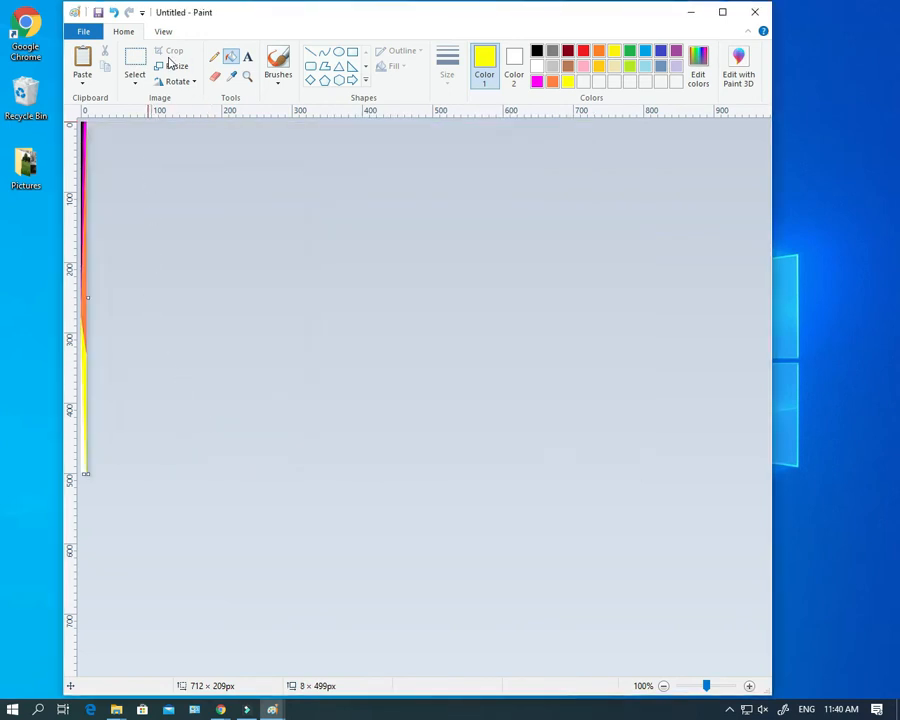
# Resize the image horizontally to 10 percent with the aspect ratio unlocked, giving 1 × 499 px
pyautogui.click(172, 67)
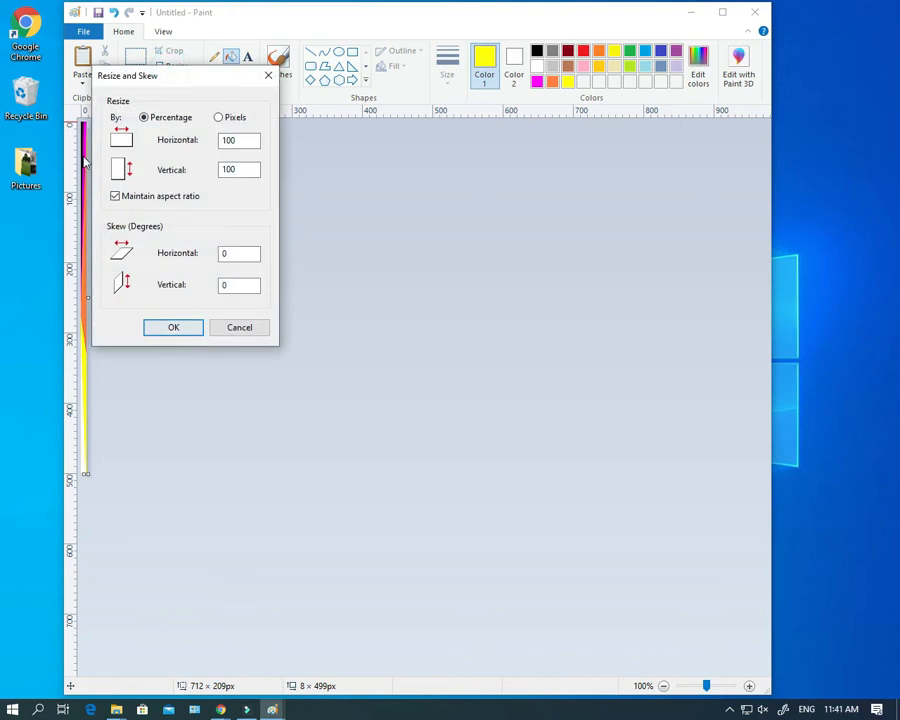
pyautogui.click(116, 198)
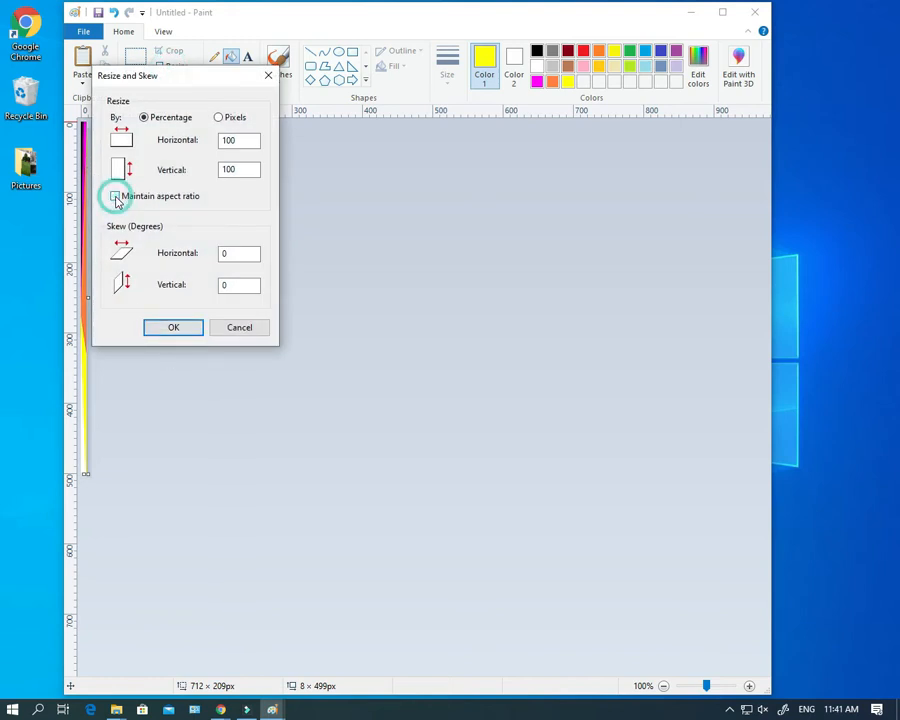
pyautogui.doubleClick(229, 141)
pyautogui.write('10')
pyautogui.click(186, 330)
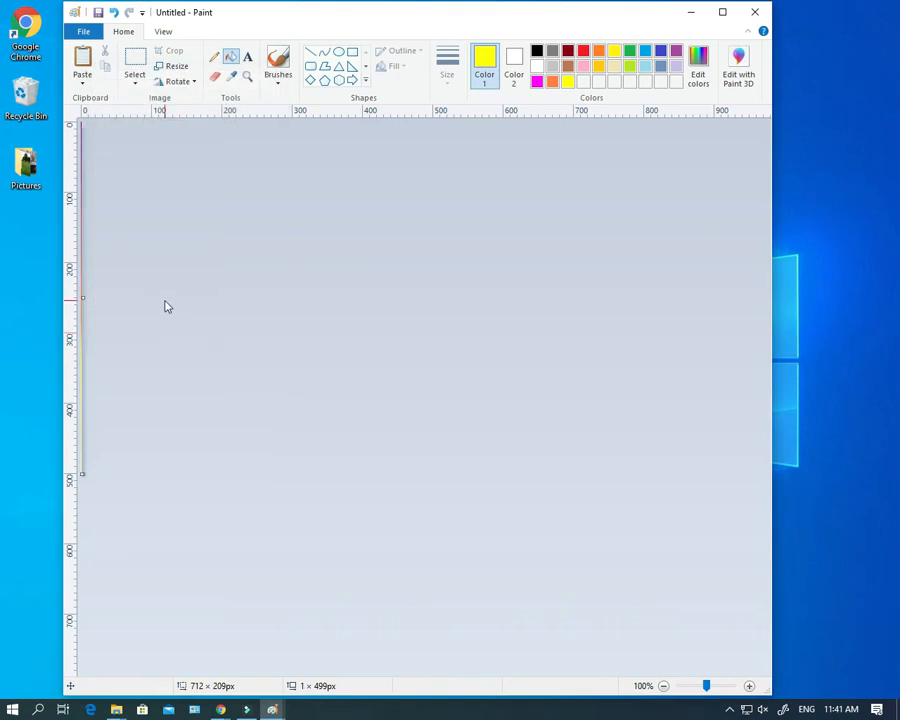
# Resize the 1 px wide image horizontally to 500 percent without maintaining the aspect ratio
pyautogui.click(175, 68)
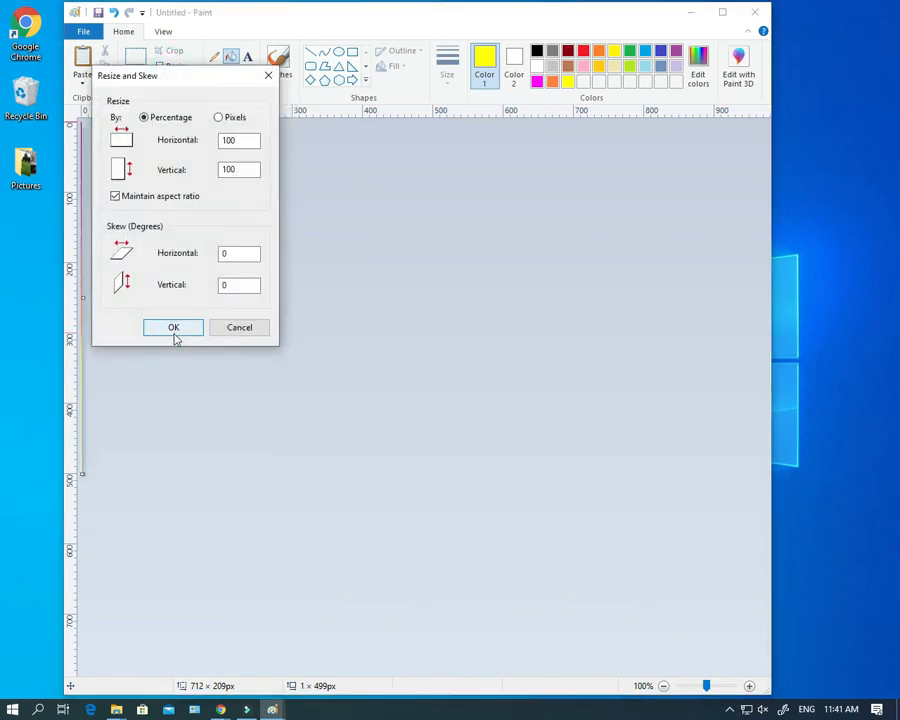
pyautogui.click(115, 197)
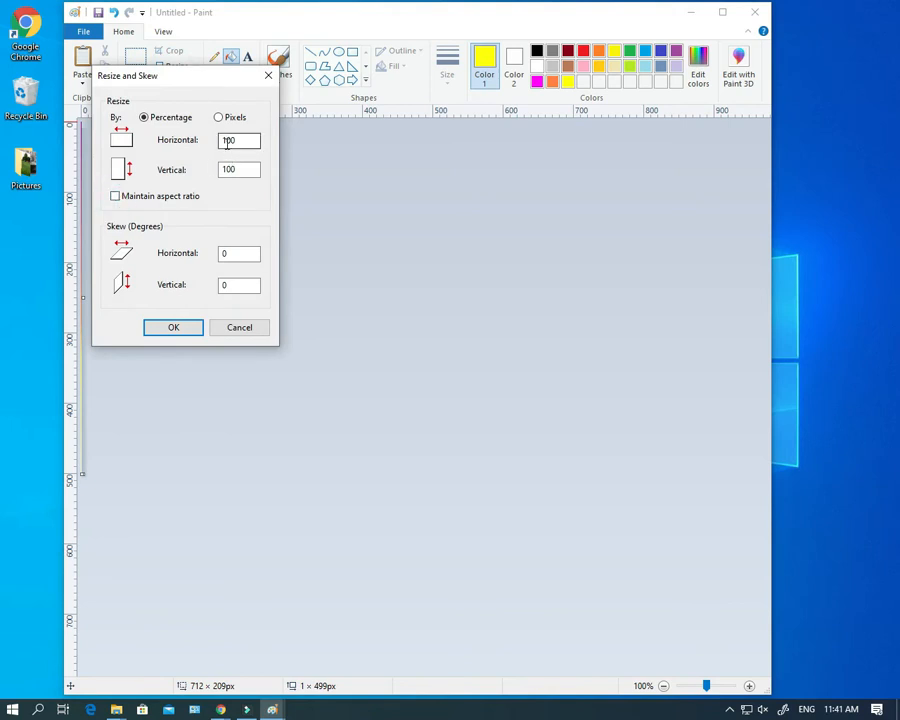
pyautogui.click(228, 141)
pyautogui.press('BackSpace')
pyautogui.write('5')
pyautogui.click(153, 329)
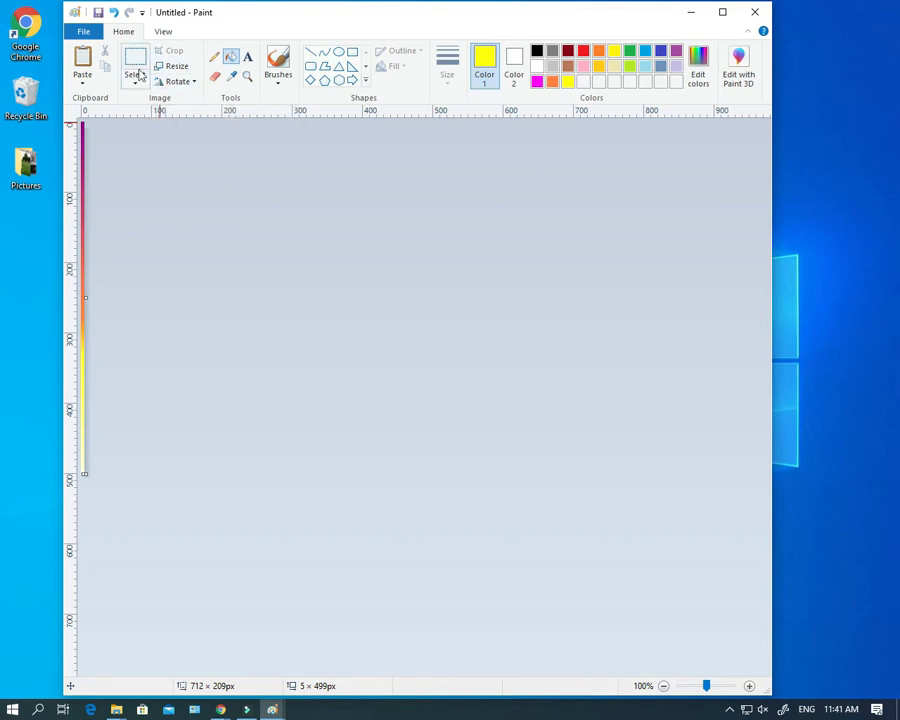
# Enlarge the image horizontally by percentage with the aspect ratio unlocked, to 25 × 499 px
pyautogui.click(177, 67)
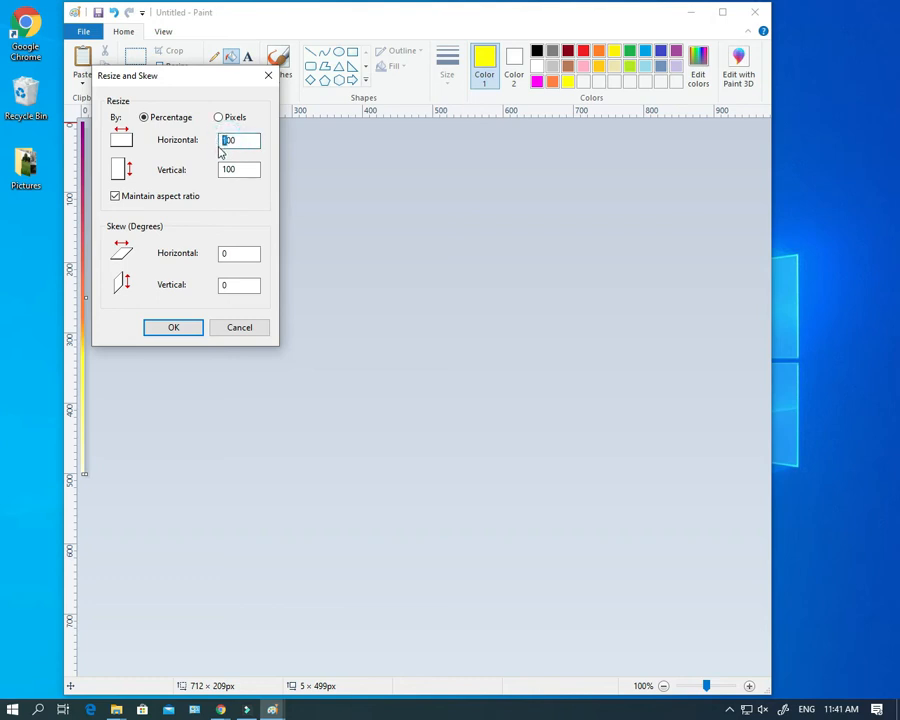
pyautogui.click(115, 197)
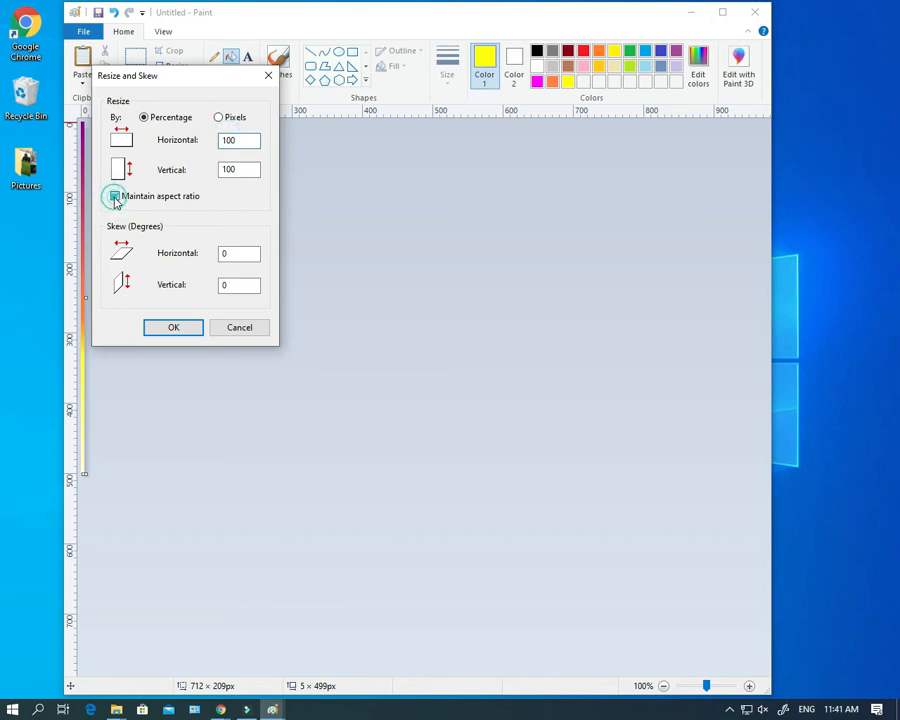
pyautogui.click(229, 140)
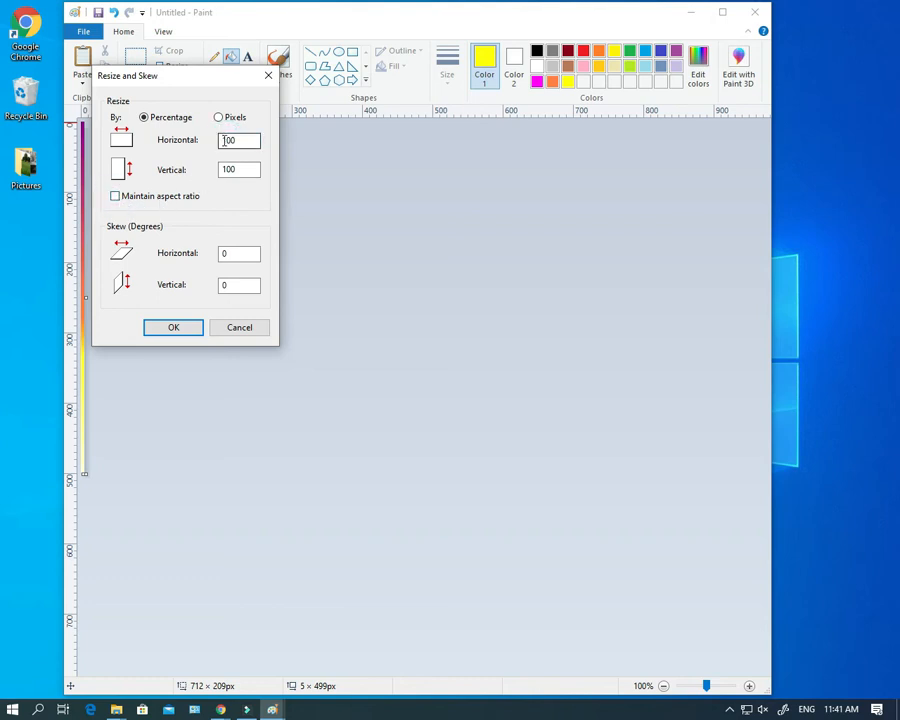
pyautogui.moveTo(229, 140); pyautogui.dragTo(221, 150)
pyautogui.click(174, 328)
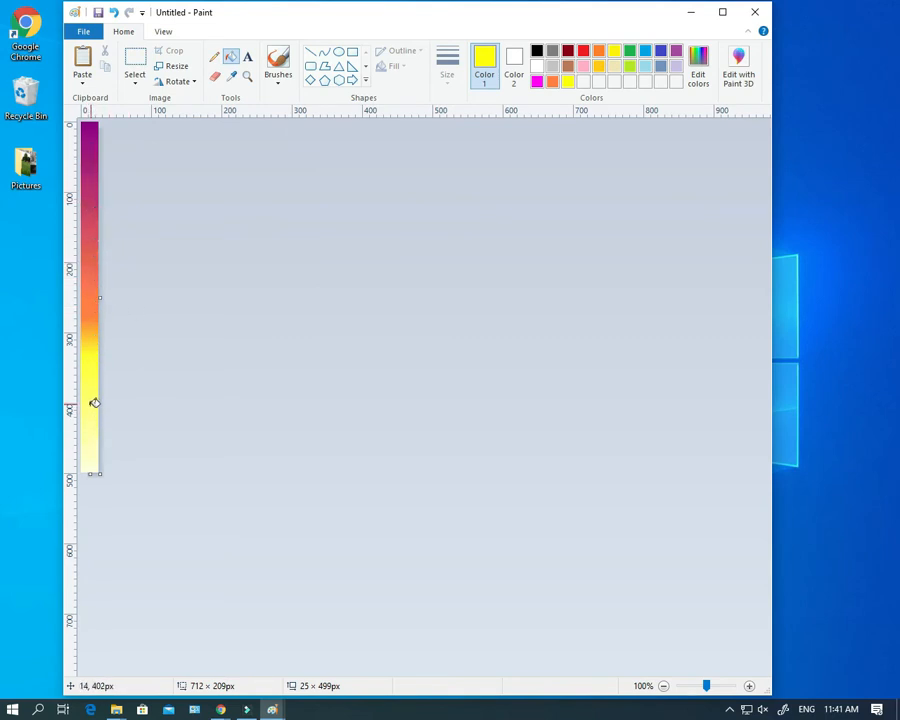
# Widen the canvas to about 799 × 499 px and stretch the selected gradient strip across its full width
pyautogui.moveTo(100, 298); pyautogui.dragTo(641, 278)
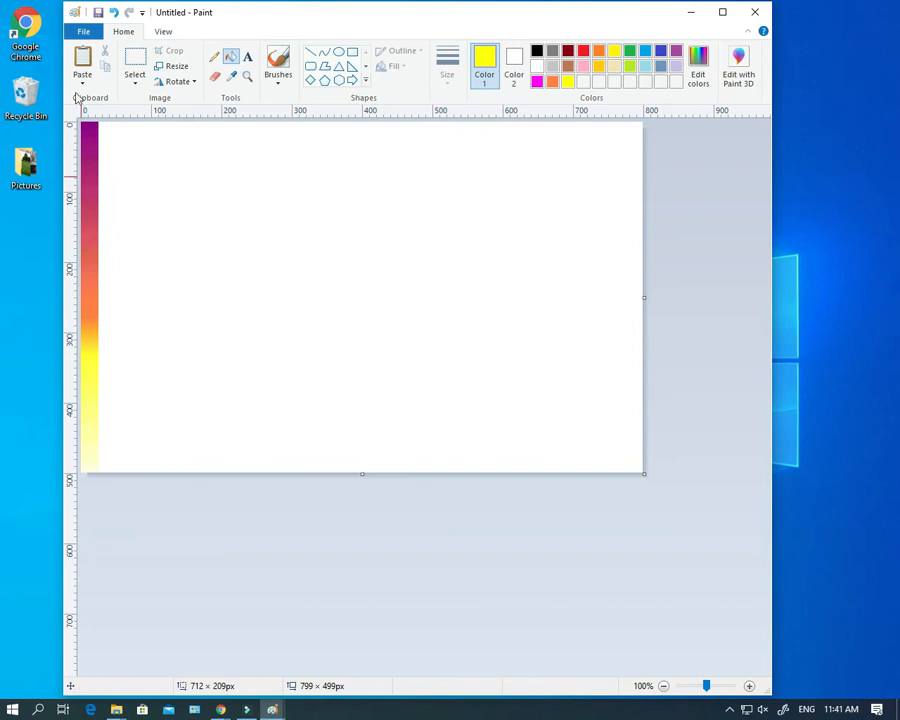
pyautogui.click(134, 62)
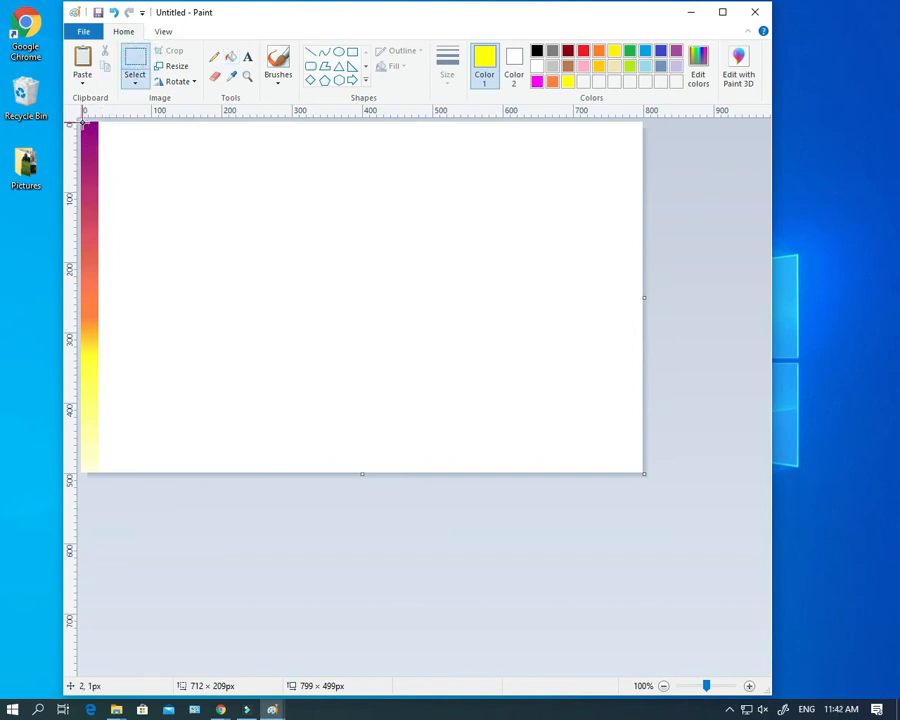
pyautogui.moveTo(83, 122); pyautogui.dragTo(107, 210)
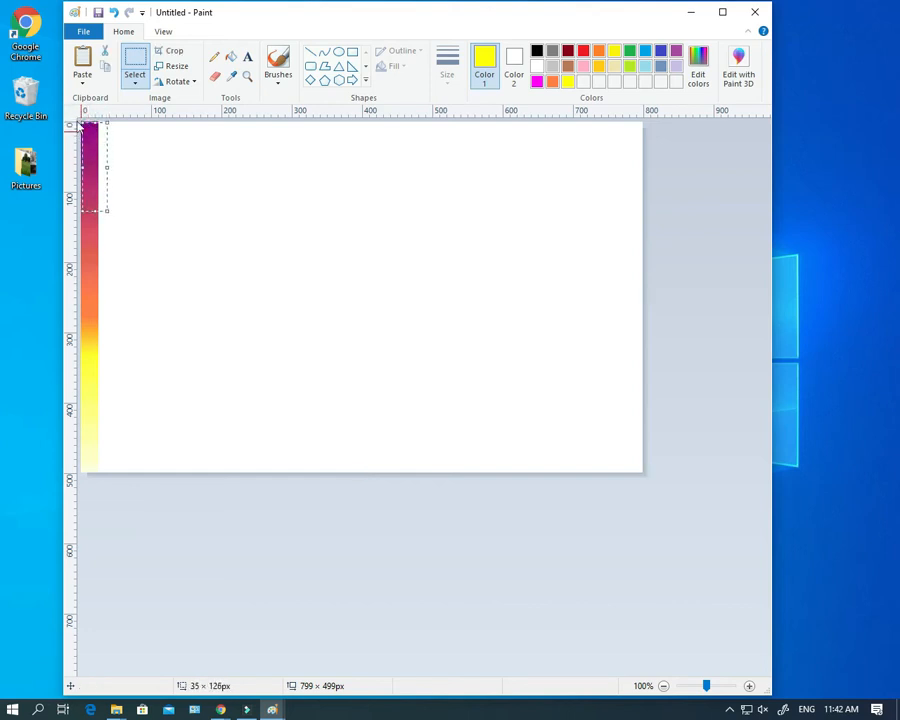
pyautogui.click(123, 225)
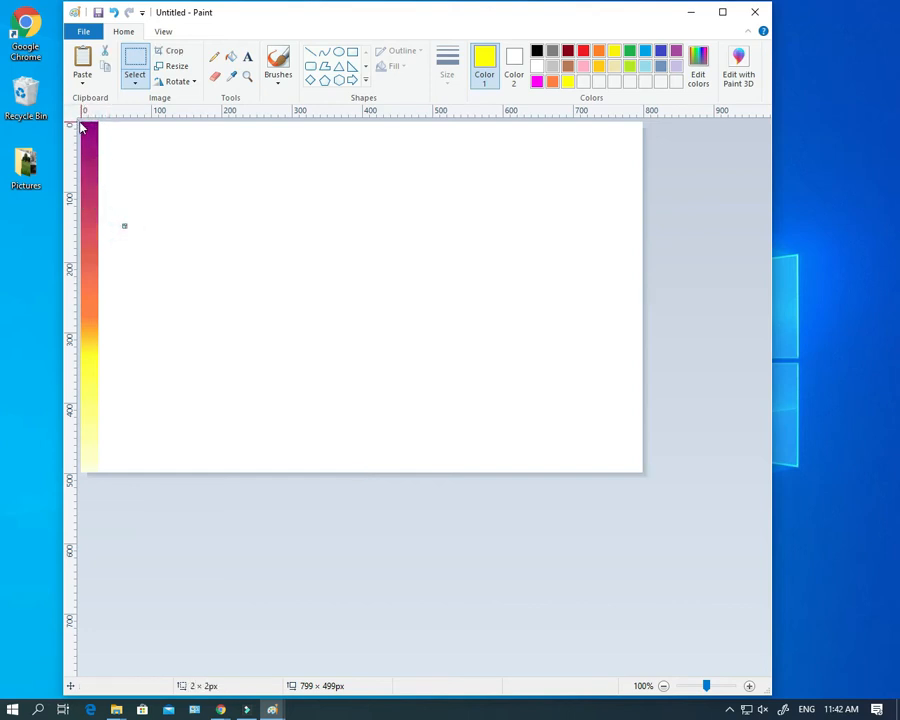
pyautogui.moveTo(83, 122); pyautogui.dragTo(95, 470)
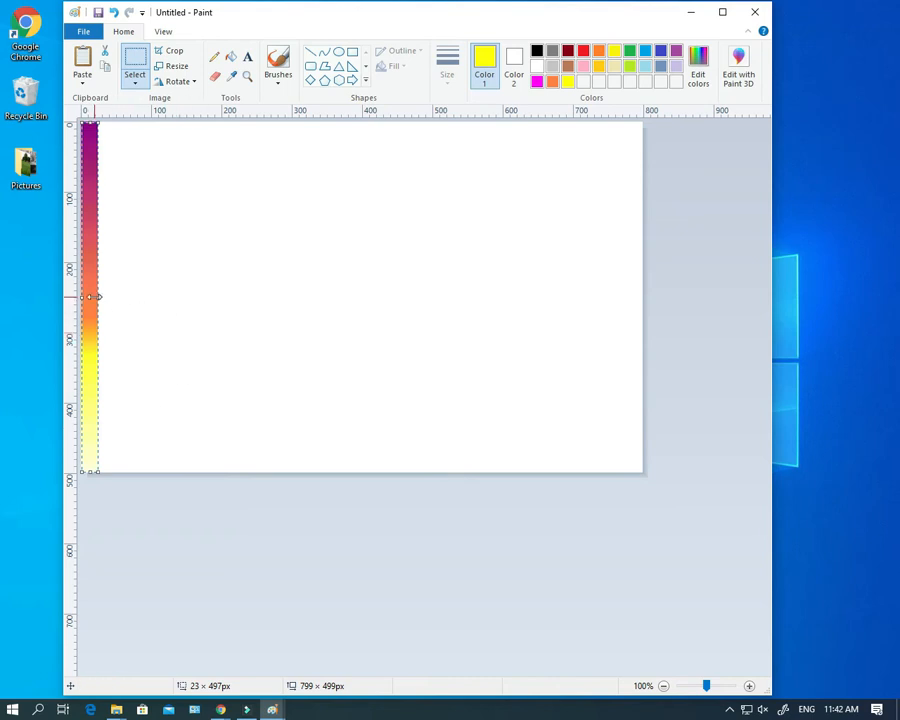
pyautogui.moveTo(97, 297); pyautogui.dragTo(646, 314)
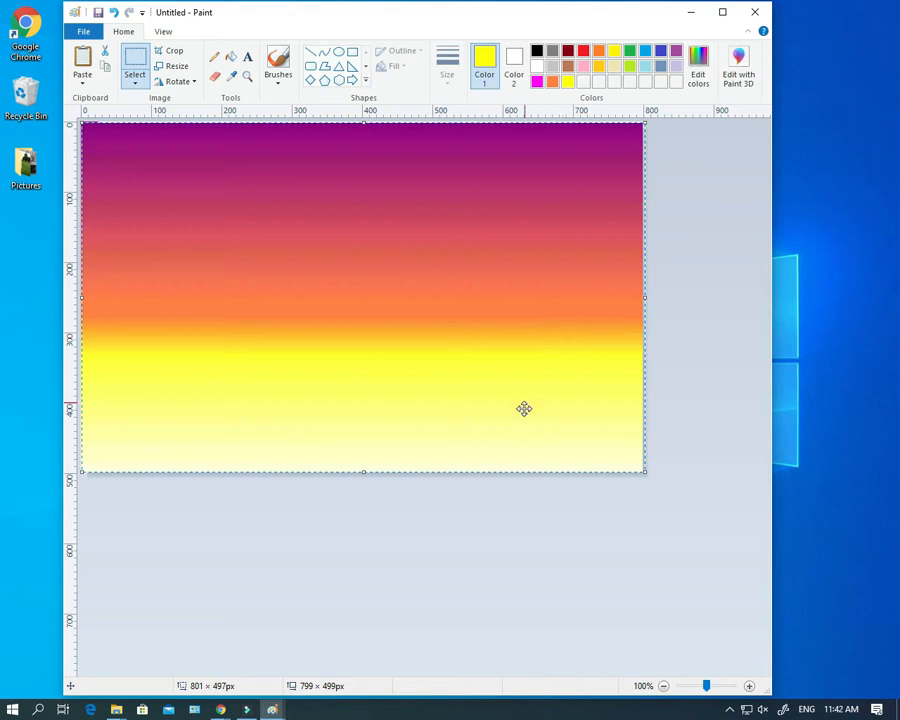
pyautogui.click(563, 503)
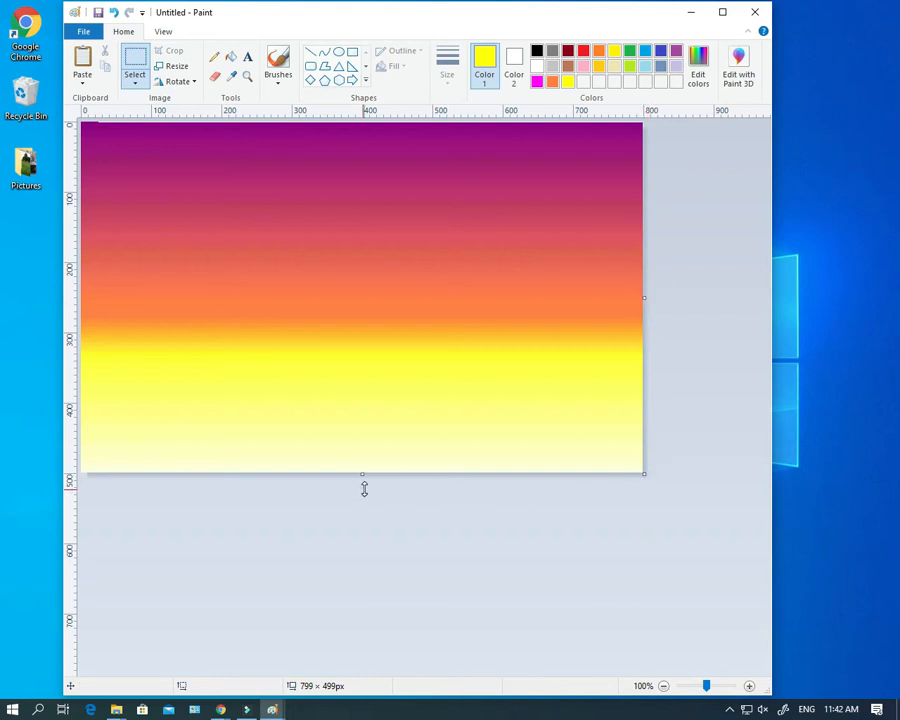
# Extend the canvas downward below the gradient to about 799 × 844 px
pyautogui.moveTo(363, 474); pyautogui.dragTo(358, 694)
pyautogui.moveTo(765, 432); pyautogui.dragTo(761, 468)
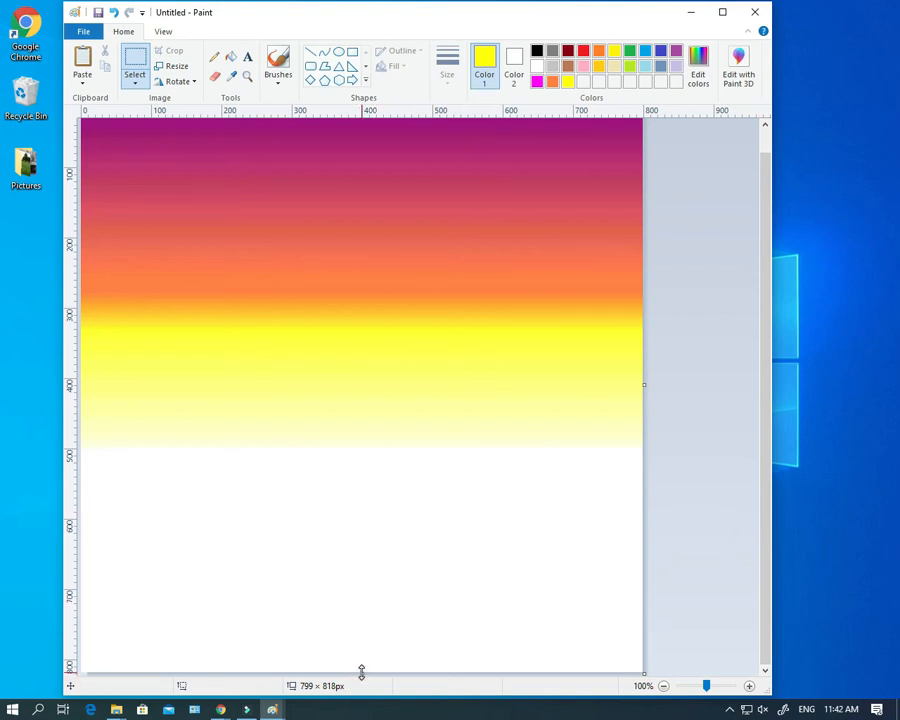
pyautogui.moveTo(361, 672); pyautogui.dragTo(358, 693)
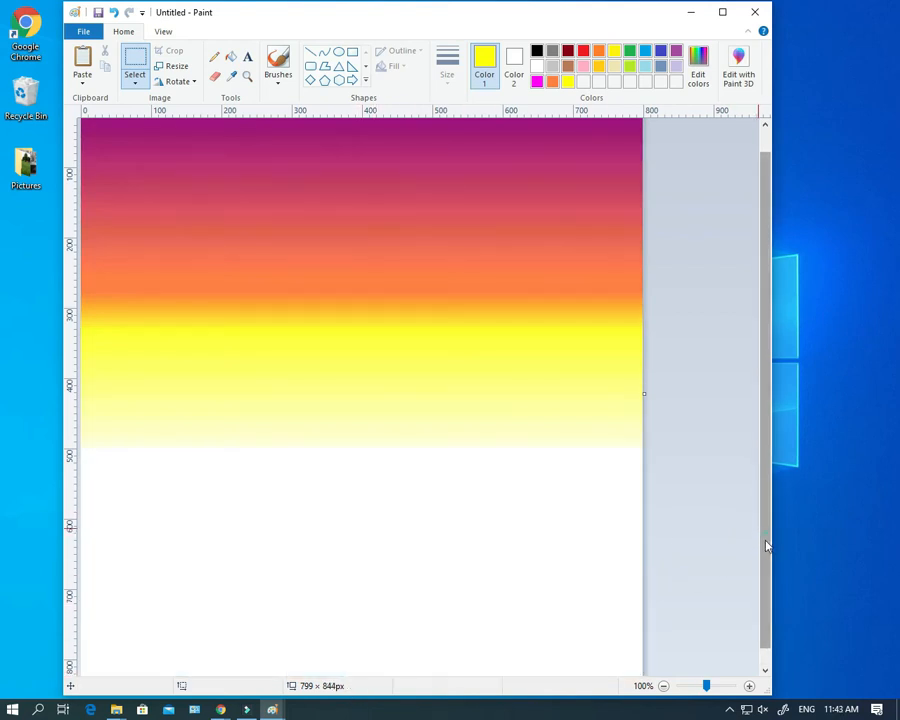
pyautogui.moveTo(766, 546); pyautogui.dragTo(764, 563)
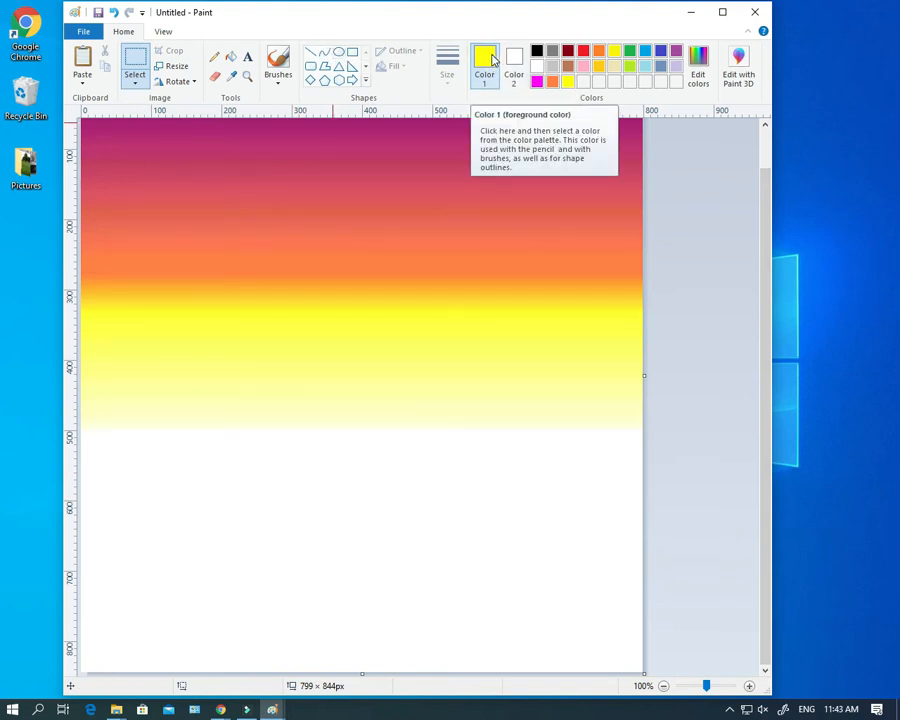
# Set Color 1 to a custom darker yellow (217, 211, 15)
pyautogui.click(697, 68)
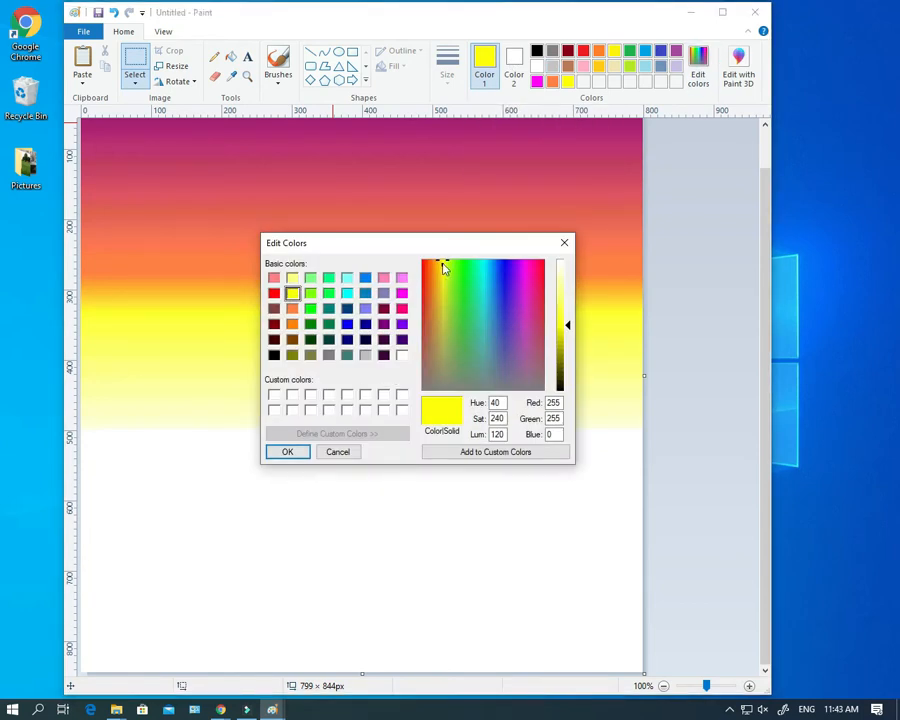
pyautogui.moveTo(443, 265); pyautogui.dragTo(443, 281)
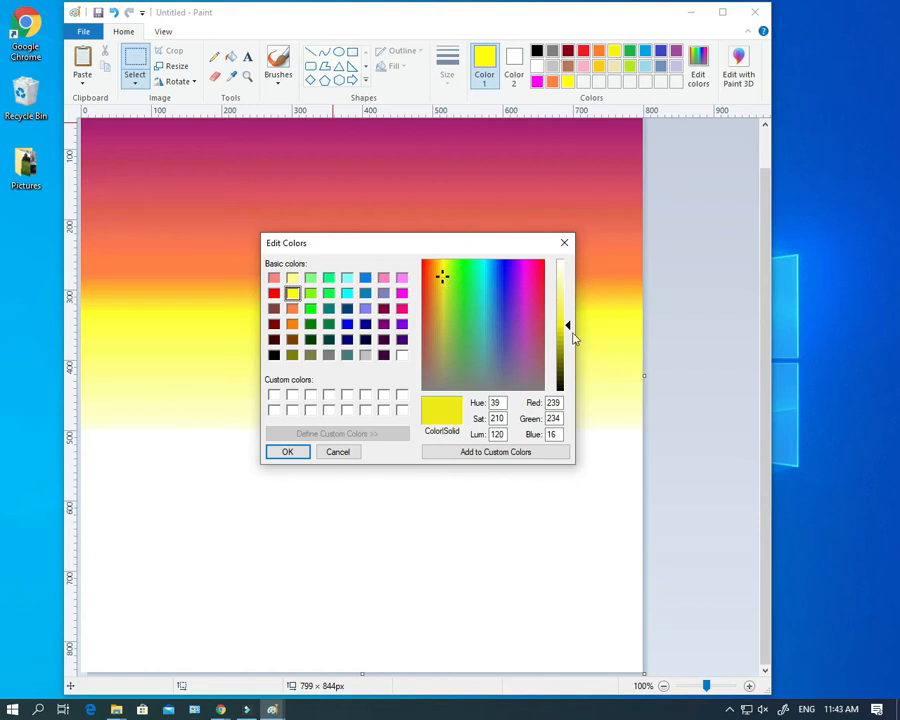
pyautogui.moveTo(570, 330); pyautogui.dragTo(568, 341)
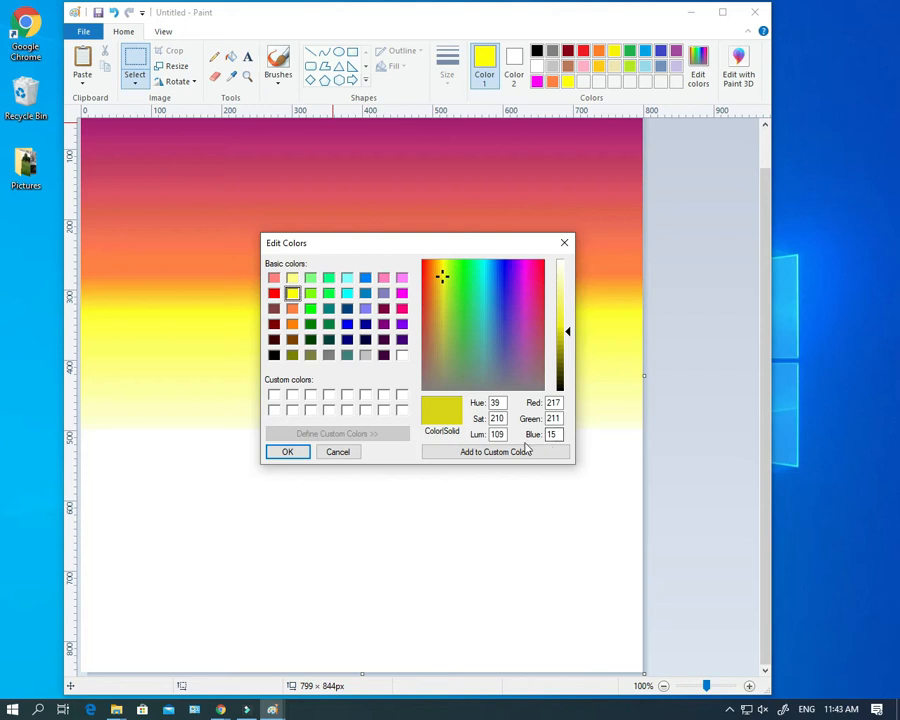
pyautogui.click(288, 453)
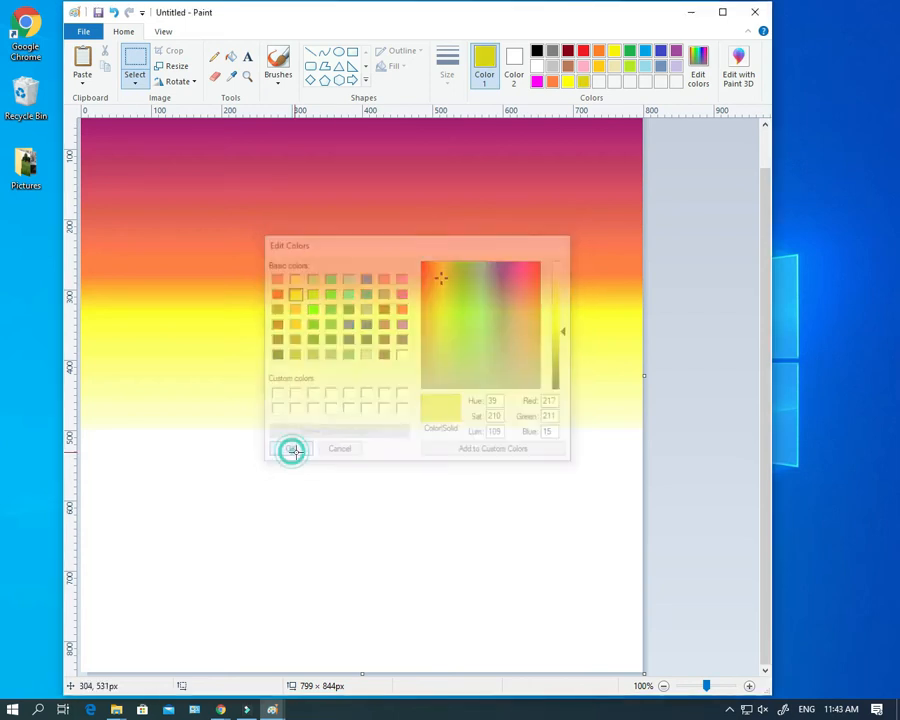
# Draw a dark yellow oval about 193 × 209 px in the white area below the gradient and fill it with the same colour
pyautogui.click(338, 52)
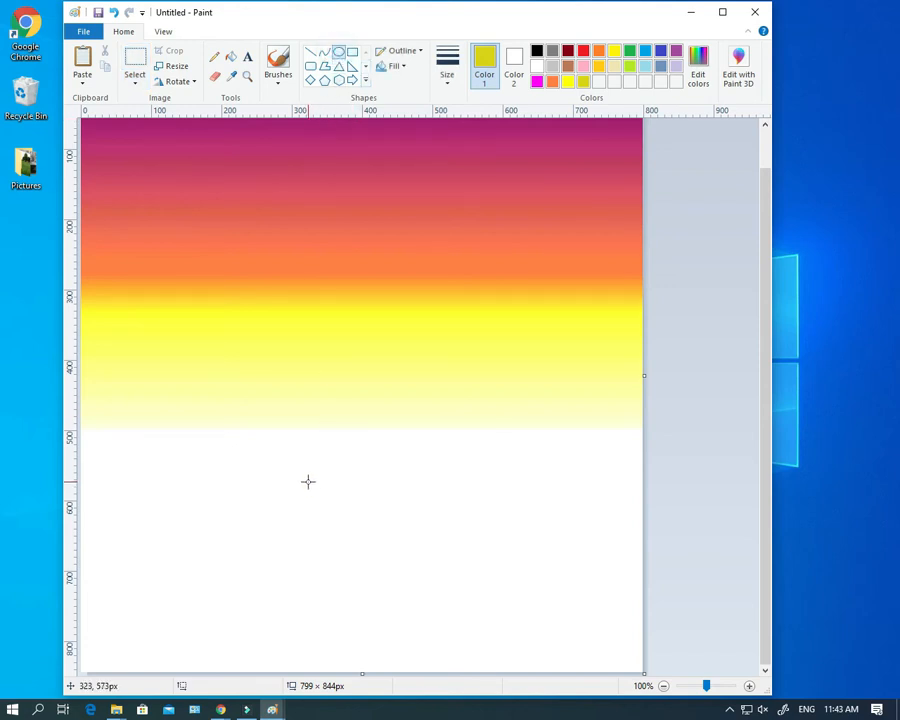
pyautogui.moveTo(308, 476)
pyautogui.mouseDown()
pyautogui.moveTo(382, 534)
pyautogui.moveTo(416, 579)
pyautogui.moveTo(390, 587)
pyautogui.moveTo(384, 558)
pyautogui.moveTo(428, 542)
pyautogui.moveTo(434, 513)
pyautogui.moveTo(455, 513)
pyautogui.mouseUp()
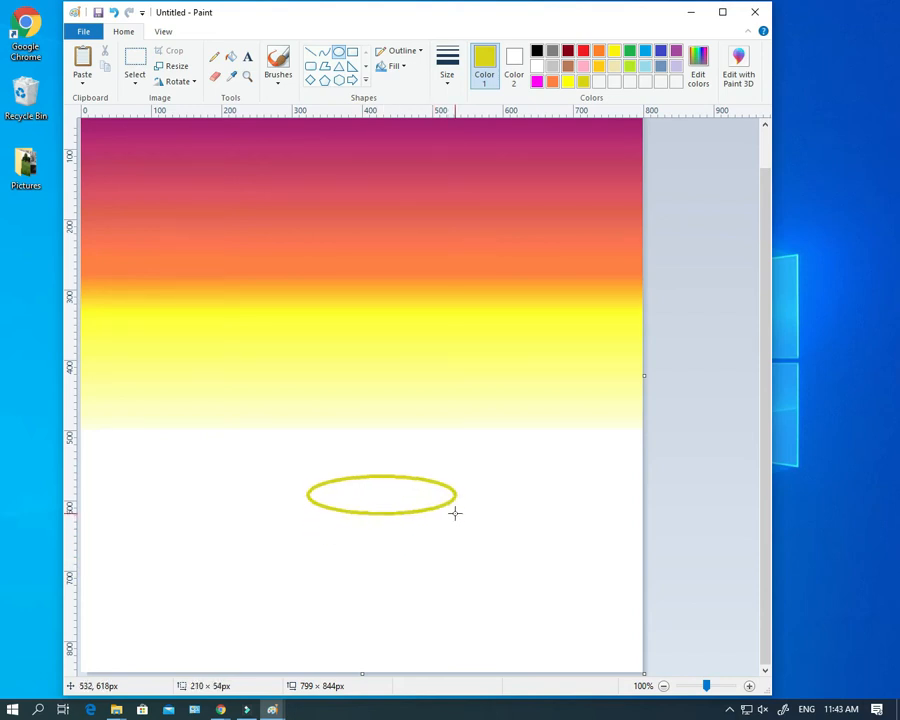
pyautogui.moveTo(455, 513)
pyautogui.mouseDown()
pyautogui.moveTo(446, 524)
pyautogui.moveTo(458, 584)
pyautogui.moveTo(484, 618)
pyautogui.moveTo(472, 617)
pyautogui.moveTo(492, 629)
pyautogui.moveTo(485, 622)
pyautogui.mouseUp()
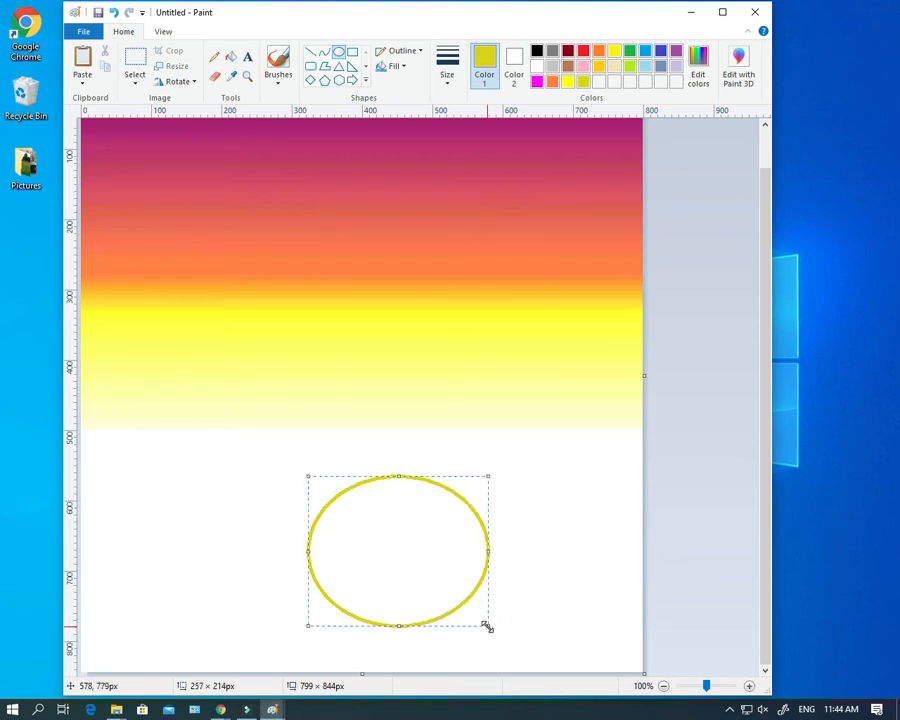
pyautogui.moveTo(488, 625); pyautogui.dragTo(444, 623)
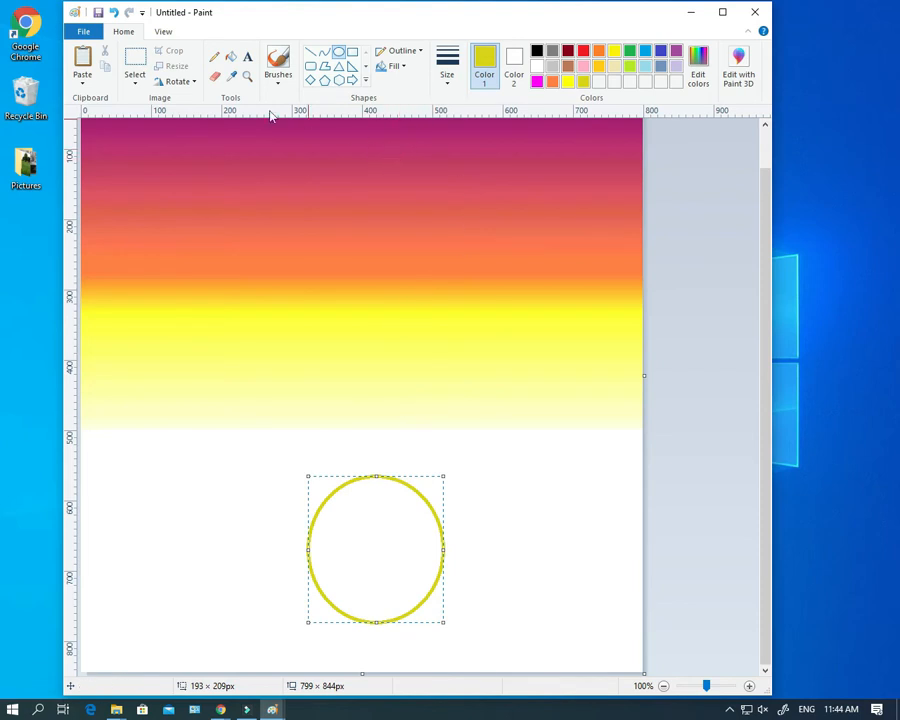
pyautogui.click(231, 57)
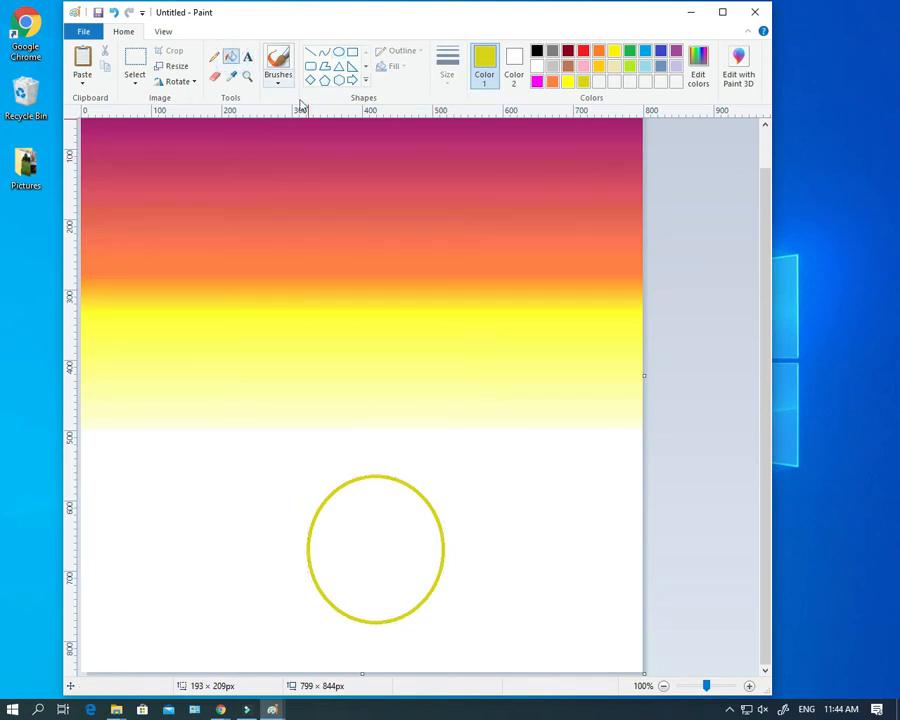
pyautogui.click(379, 491)
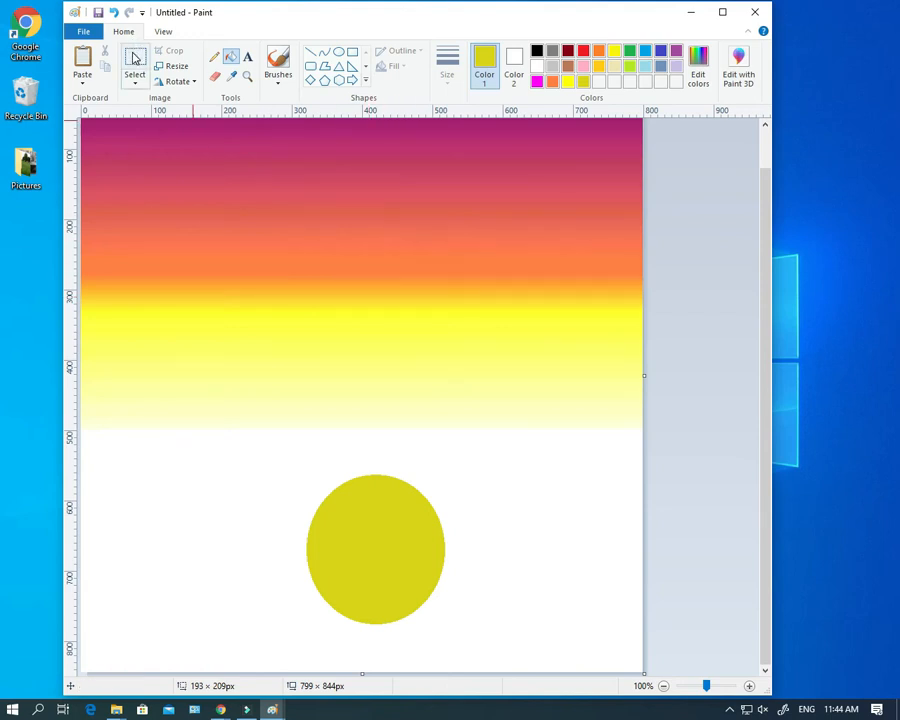
# Select a rectangle of about 248 × 269 px around the filled oval, try it on the gradient, and return it to the white area
pyautogui.click(136, 59)
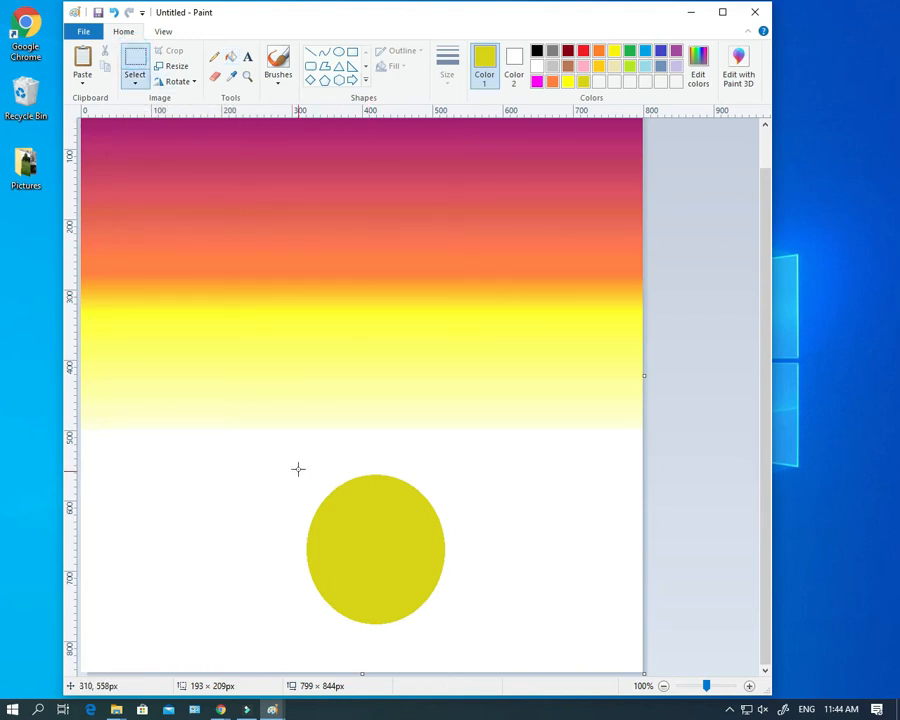
pyautogui.moveTo(285, 455); pyautogui.dragTo(460, 643)
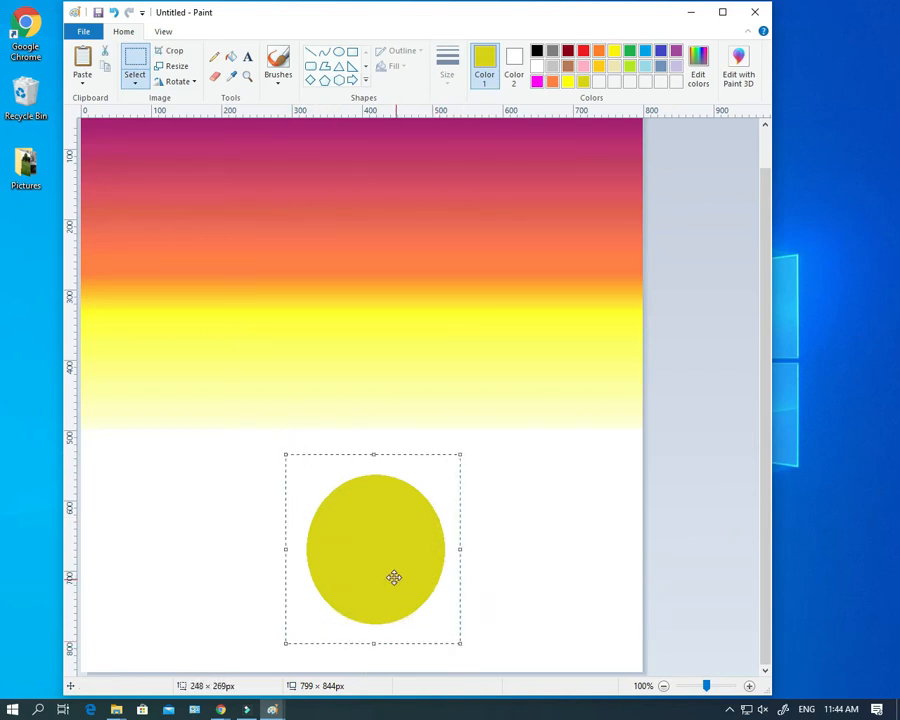
pyautogui.moveTo(393, 577); pyautogui.dragTo(386, 278)
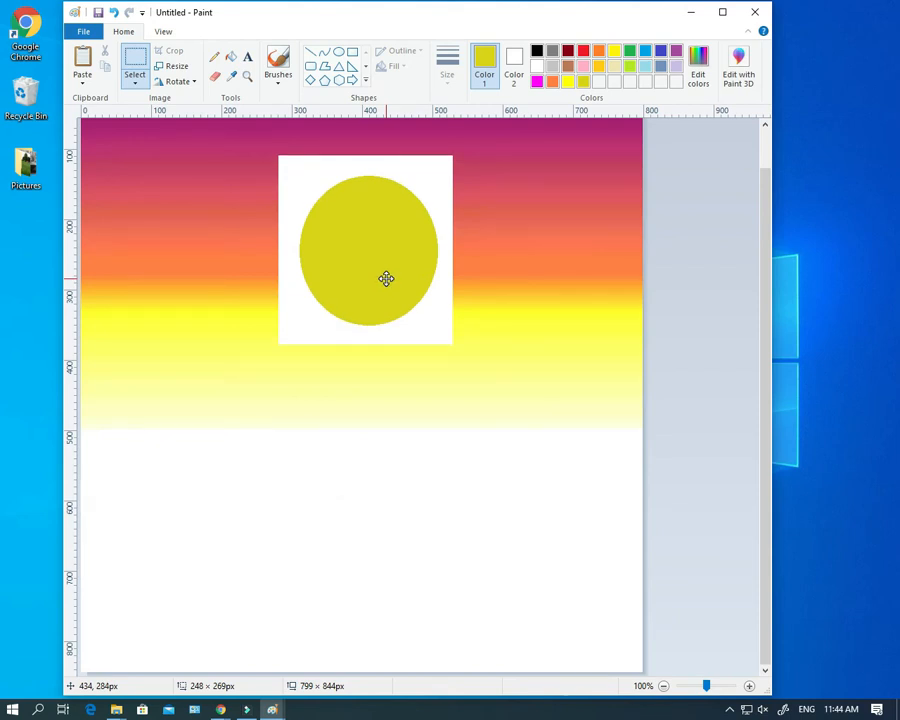
pyautogui.moveTo(386, 278); pyautogui.dragTo(390, 592)
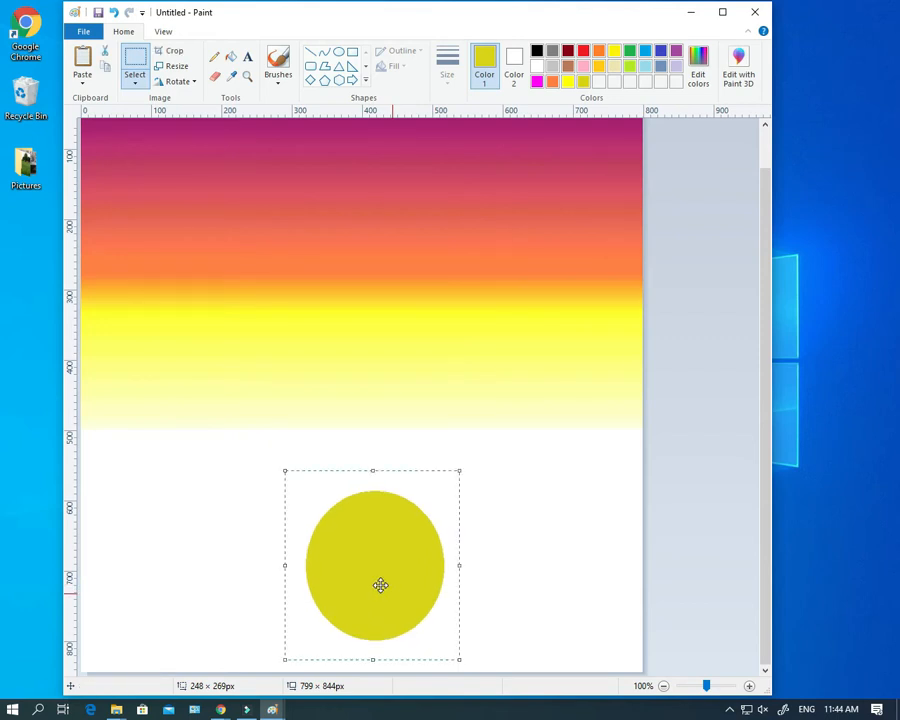
# Turn on transparent selection and move the selected yellow oval onto the upper middle of the gradient, then deselect it
pyautogui.click(135, 86)
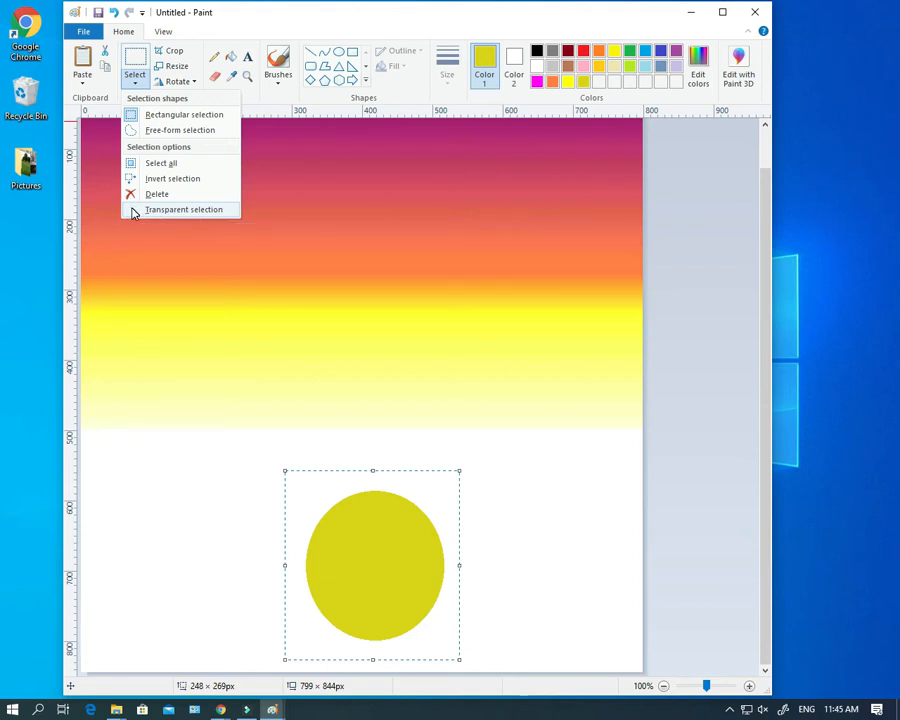
pyautogui.click(134, 210)
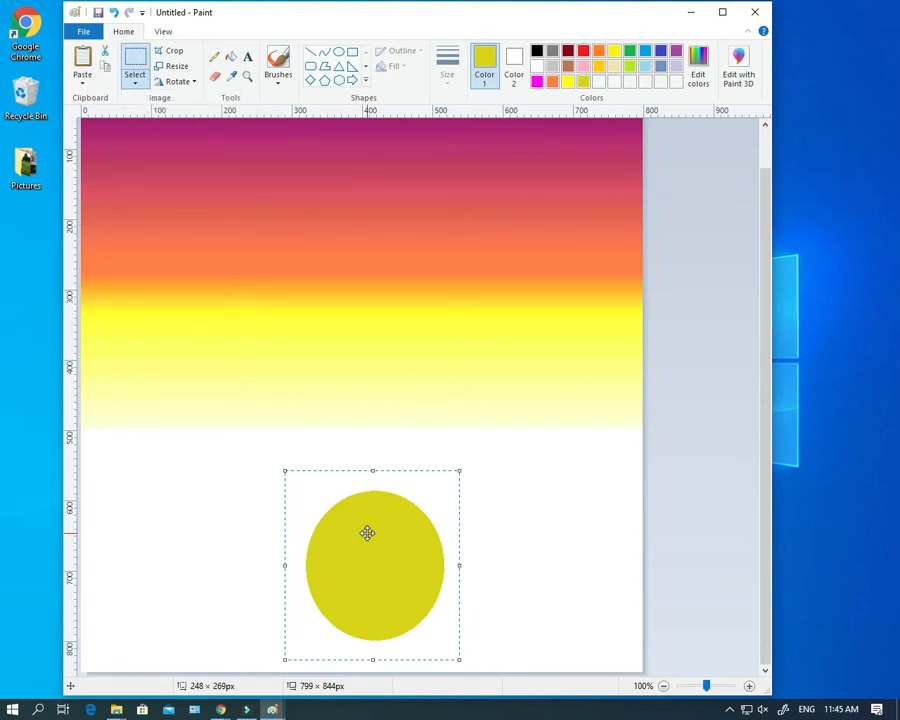
pyautogui.moveTo(367, 533); pyautogui.dragTo(362, 179)
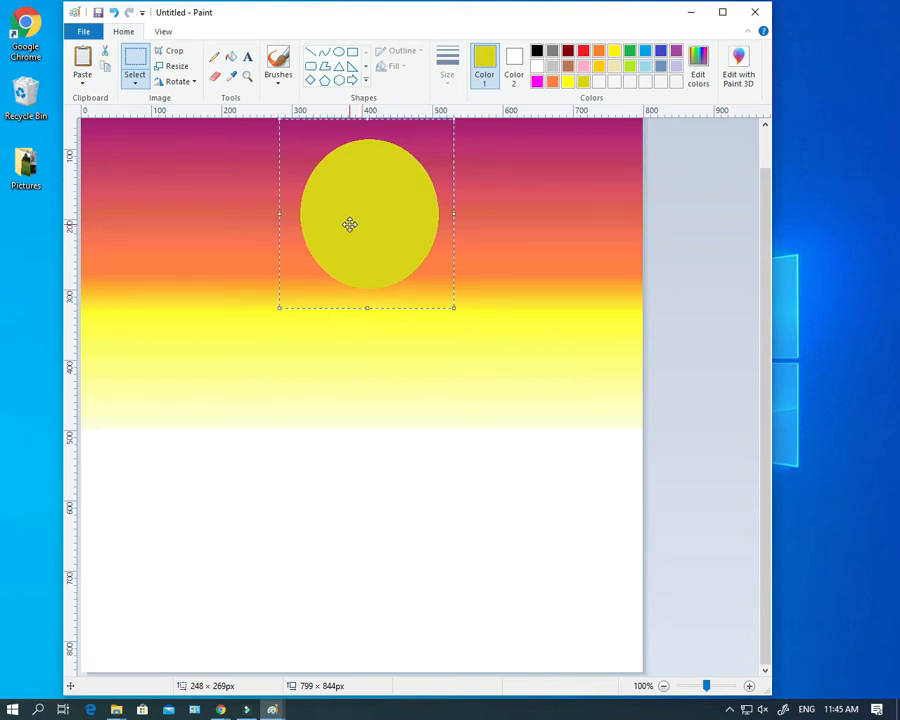
pyautogui.moveTo(349, 224); pyautogui.dragTo(346, 234)
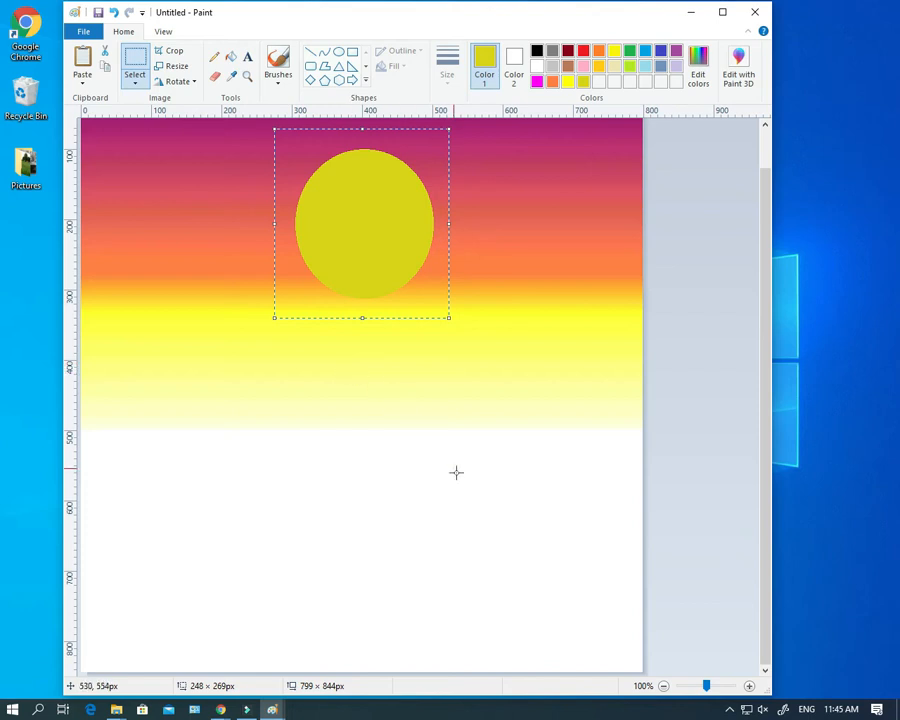
pyautogui.click(479, 508)
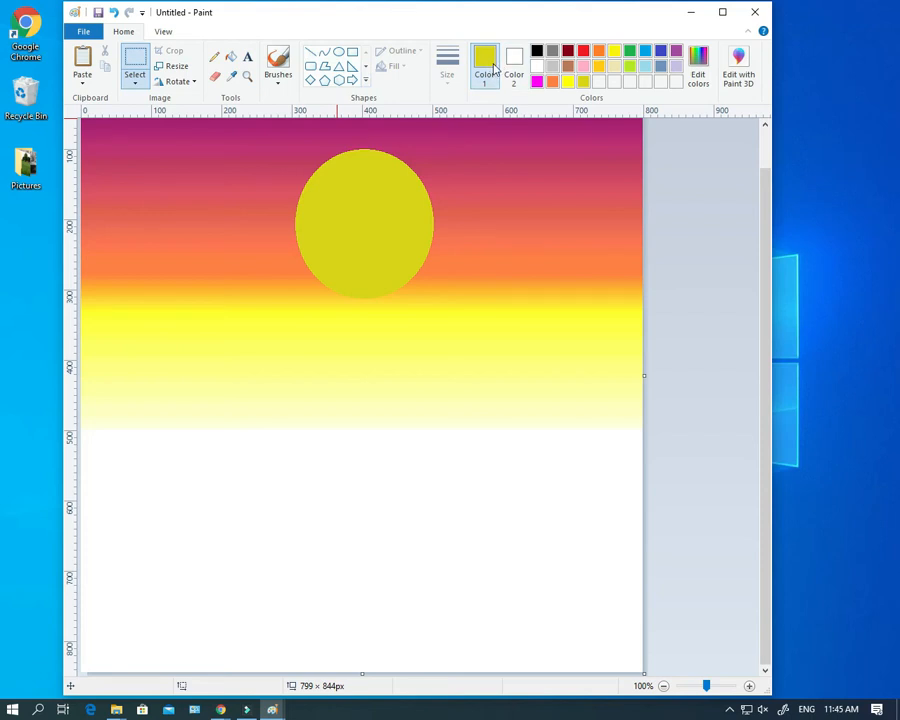
# Draw a black horizontal line about 800 px long across the full width of the gradient's lower edge
pyautogui.click(536, 52)
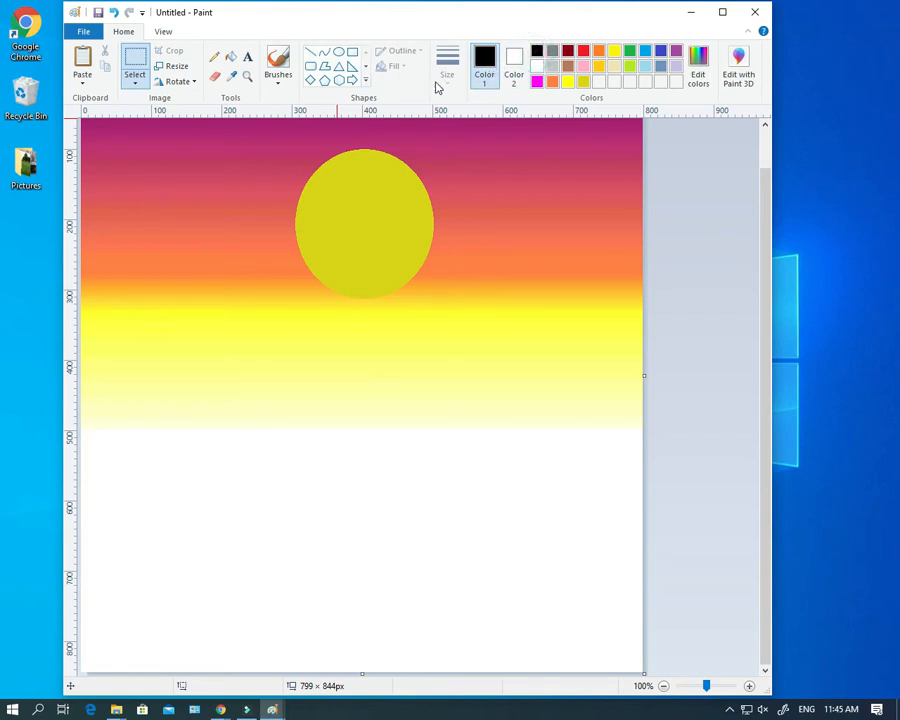
pyautogui.click(310, 54)
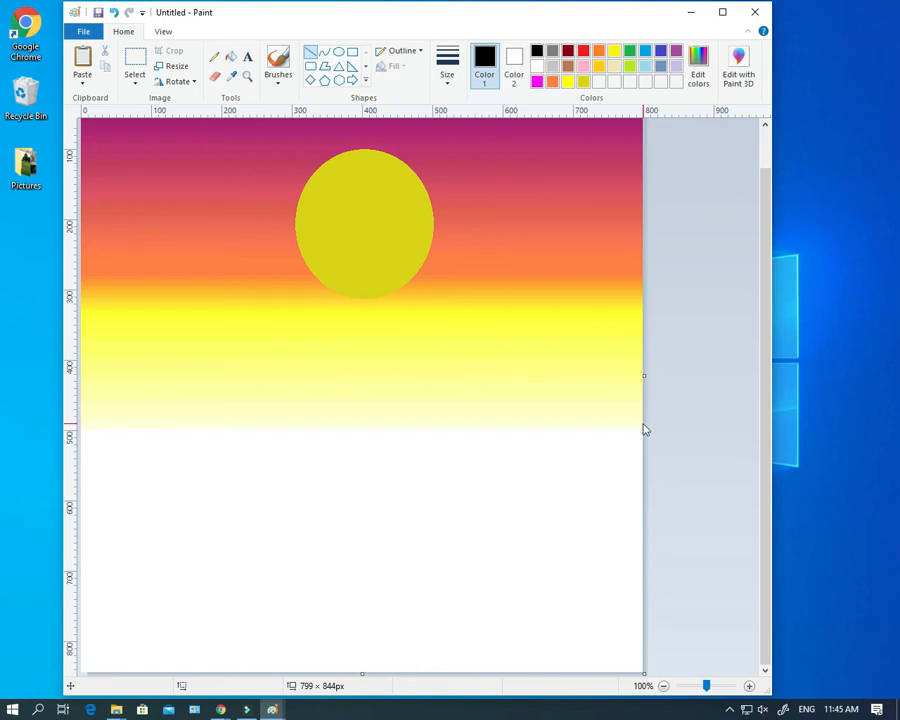
pyautogui.moveTo(640, 422); pyautogui.dragTo(76, 437)
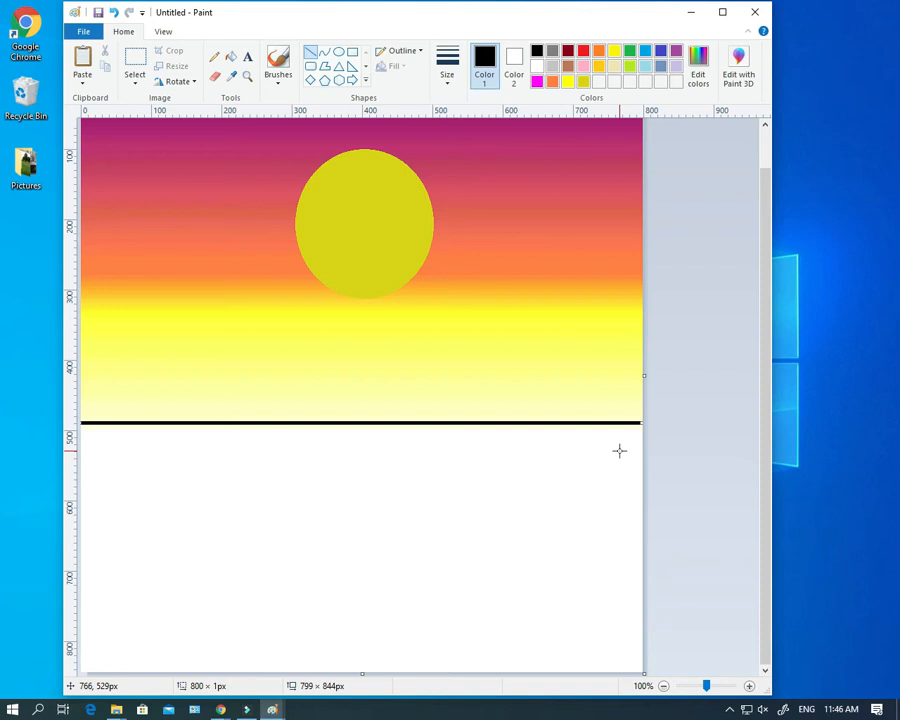
# Thicken the black line into a solid band covering the boundary between the gradient and the white area
pyautogui.hotkey('ctrl', '+')
pyautogui.hotkey('ctrl', '+')
pyautogui.hotkey('ctrl', '+')
pyautogui.hotkey('ctrl', '+')
pyautogui.hotkey('ctrl', '+')
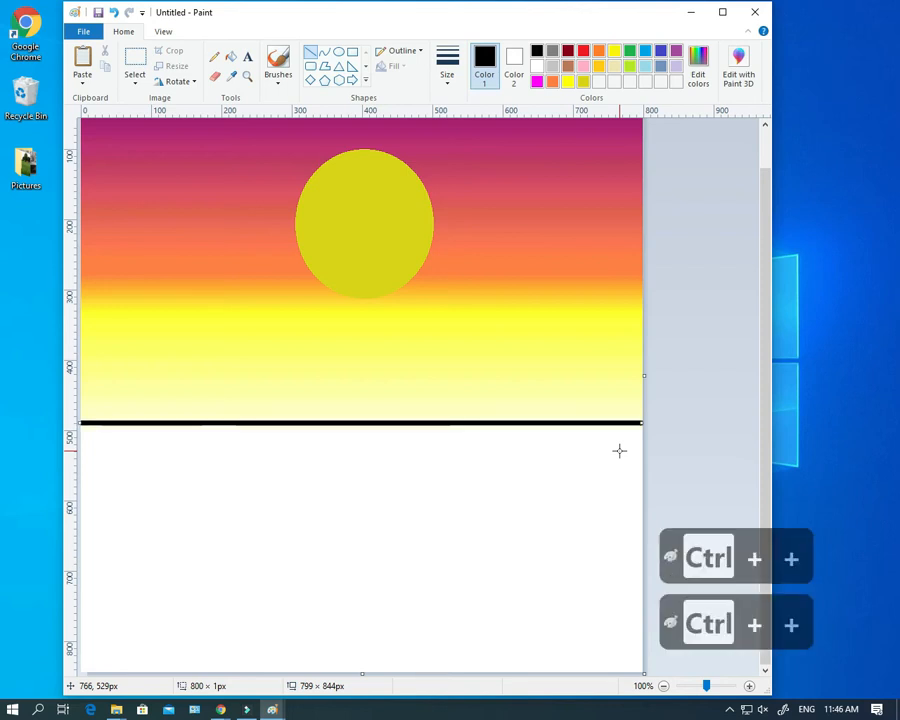
pyautogui.hotkey('ctrl', '+')
pyautogui.hotkey('ctrl', '+')
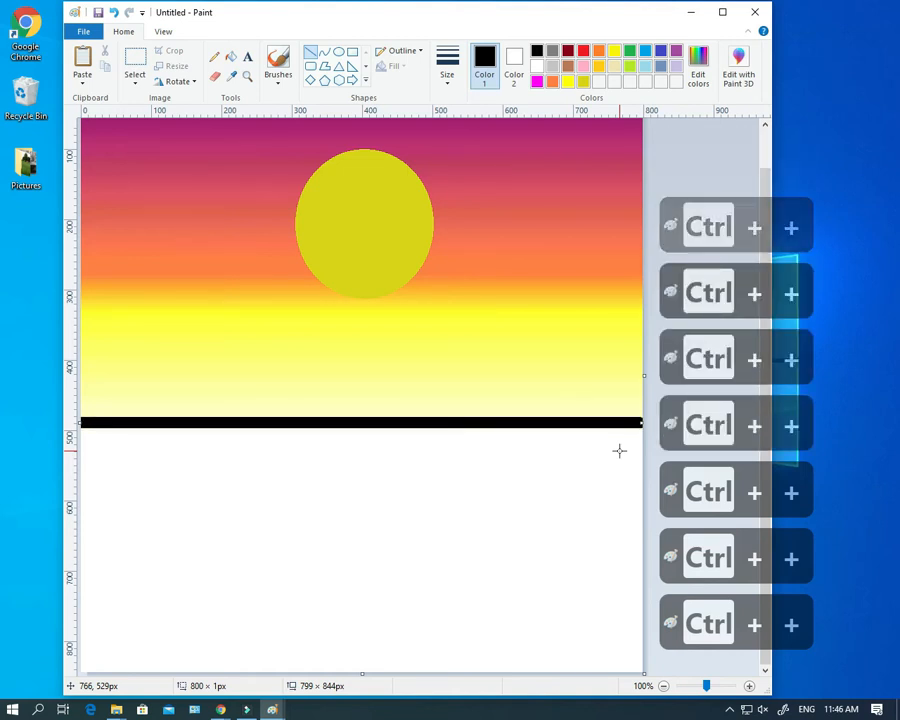
pyautogui.hotkey('ctrl', '+')
pyautogui.hotkey('ctrl', '+')
pyautogui.hotkey('ctrl', '+')
pyautogui.hotkey('ctrl', '+')
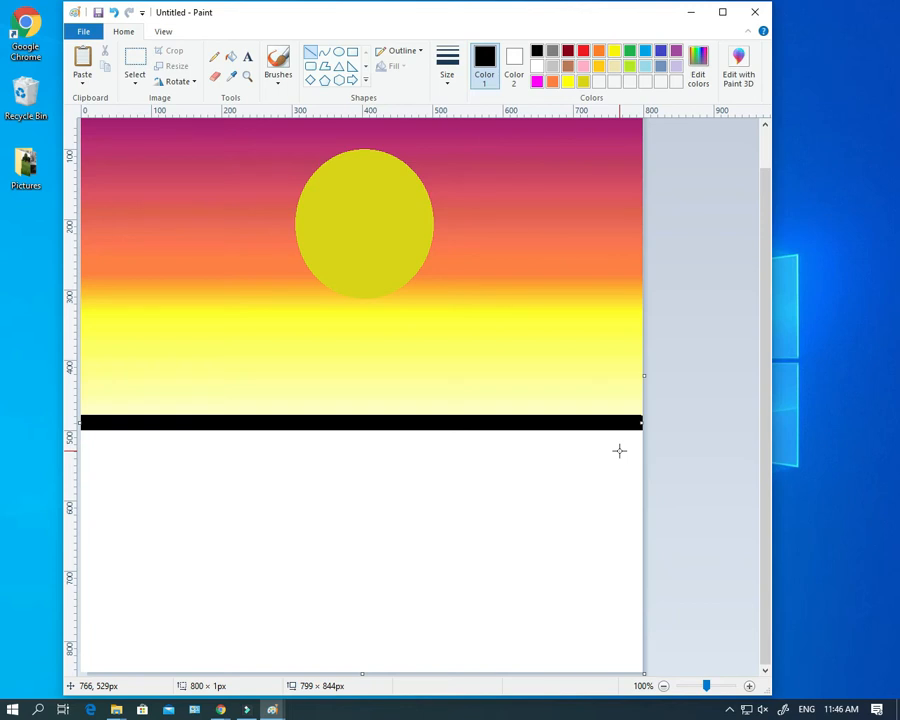
pyautogui.hotkey('ctrl', '+')
pyautogui.hotkey('ctrl', '+')
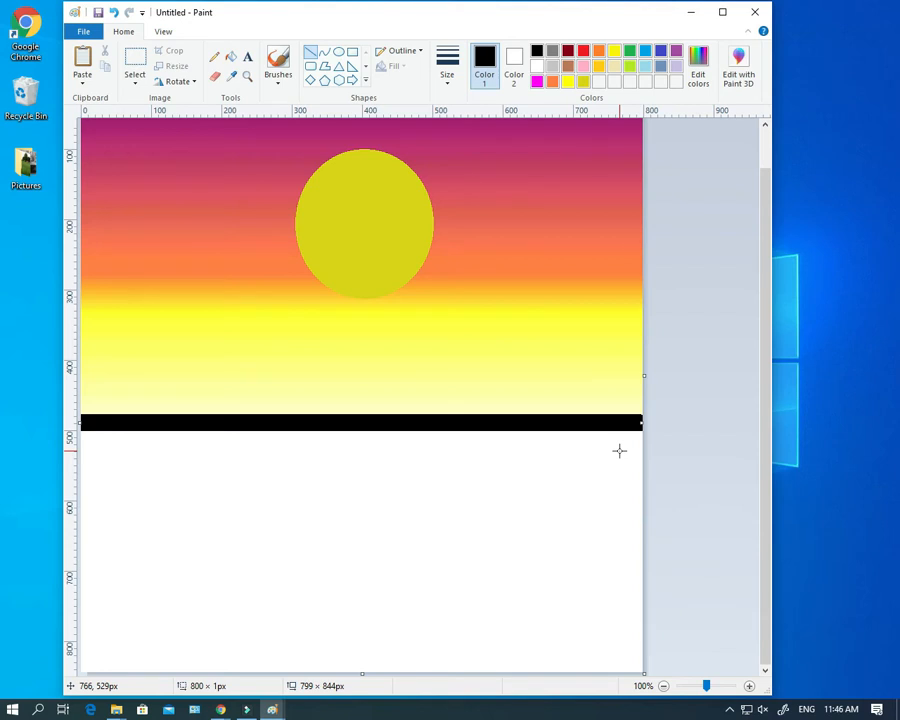
pyautogui.click(512, 472)
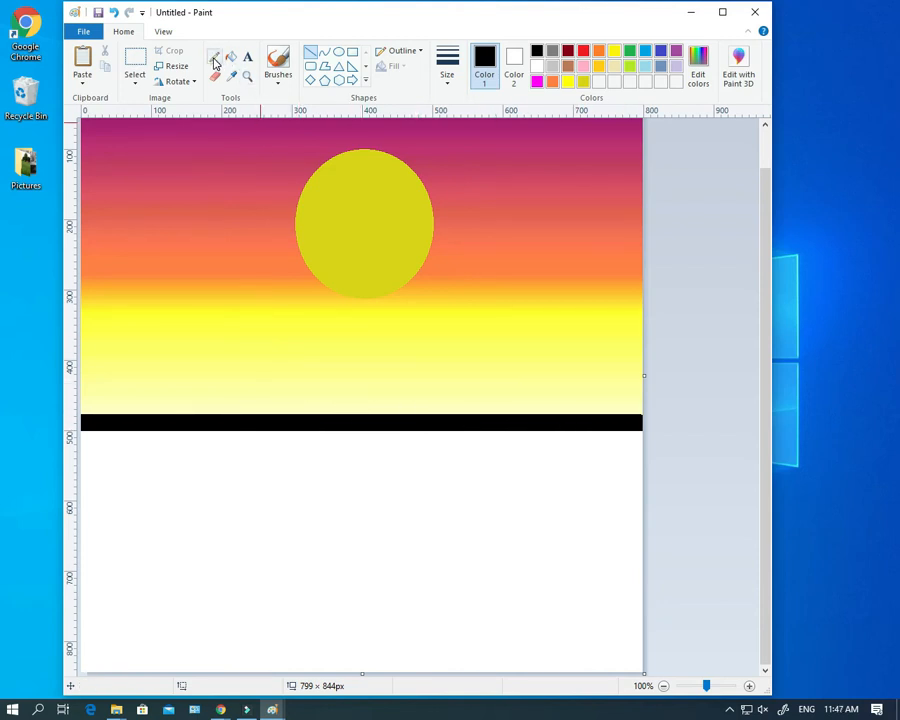
# Make a thin black pencil stroke in the white area, enlarge the pencil size, and paint a thick stroke just below it
pyautogui.click(214, 60)
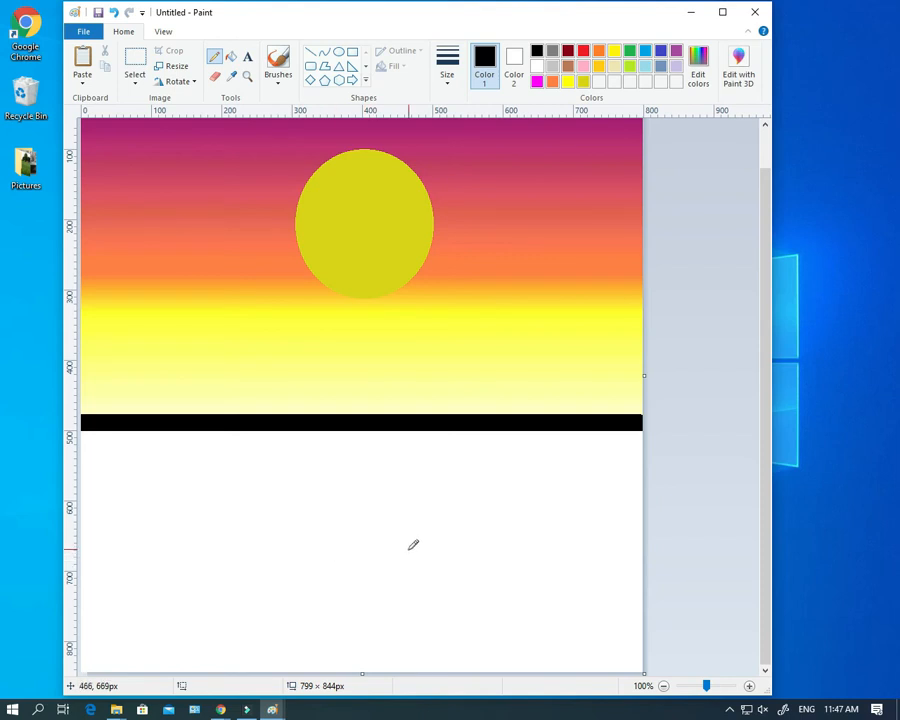
pyautogui.moveTo(424, 545); pyautogui.dragTo(352, 537)
pyautogui.hotkey('ctrl', '+')
pyautogui.hotkey('ctrl', '+')
pyautogui.hotkey('ctrl', '+')
pyautogui.hotkey('ctrl', '+')
pyautogui.hotkey('ctrl', '+')
pyautogui.hotkey('ctrl', '+')
pyautogui.hotkey('ctrl', '+')
pyautogui.hotkey('ctrl', '+')
pyautogui.hotkey('ctrl', '+')
pyautogui.hotkey('ctrl', '+')
pyautogui.moveTo(424, 545); pyautogui.dragTo(248, 552)
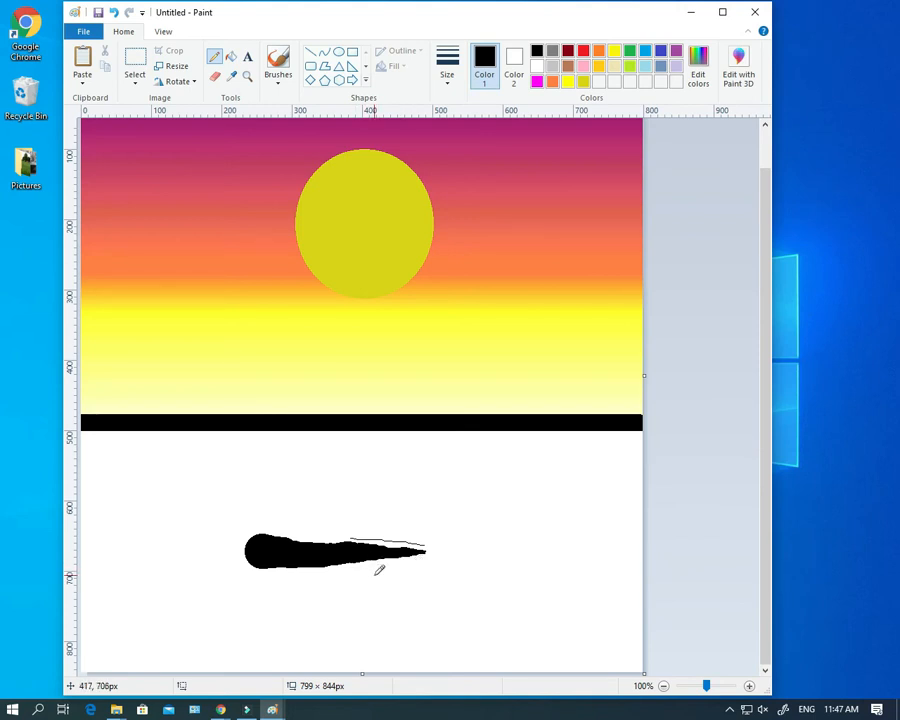
# Try several more thick black pencil strokes in the white area while gradually reducing the pencil size
pyautogui.hotkey('ctrl', '-')
pyautogui.hotkey('ctrl', '-')
pyautogui.hotkey('ctrl', '-')
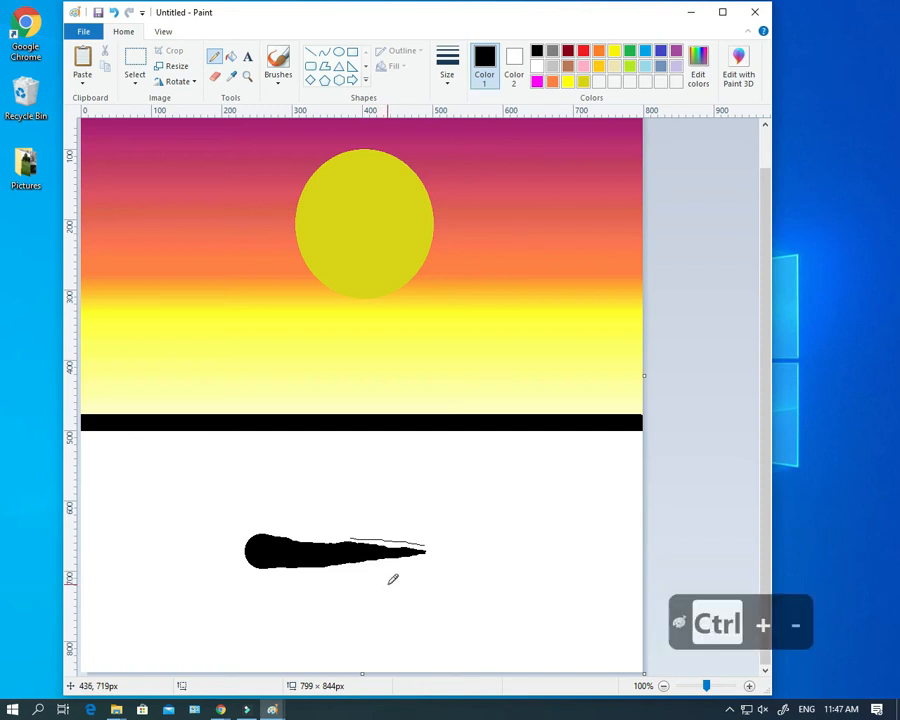
pyautogui.moveTo(386, 584)
pyautogui.mouseDown()
pyautogui.moveTo(443, 577)
pyautogui.moveTo(458, 590)
pyautogui.moveTo(522, 568)
pyautogui.mouseUp()
pyautogui.hotkey('ctrl', '-')
pyautogui.hotkey('ctrl', '-')
pyautogui.hotkey('ctrl', '-')
pyautogui.hotkey('ctrl', '-')
pyautogui.moveTo(416, 627)
pyautogui.mouseDown()
pyautogui.moveTo(506, 618)
pyautogui.moveTo(593, 592)
pyautogui.moveTo(499, 584)
pyautogui.moveTo(303, 604)
pyautogui.moveTo(200, 600)
pyautogui.mouseUp()
pyautogui.hotkey('ctrl', '-')
pyautogui.hotkey('ctrl', '-')
pyautogui.hotkey('ctrl', '-')
pyautogui.hotkey('ctrl', '-')
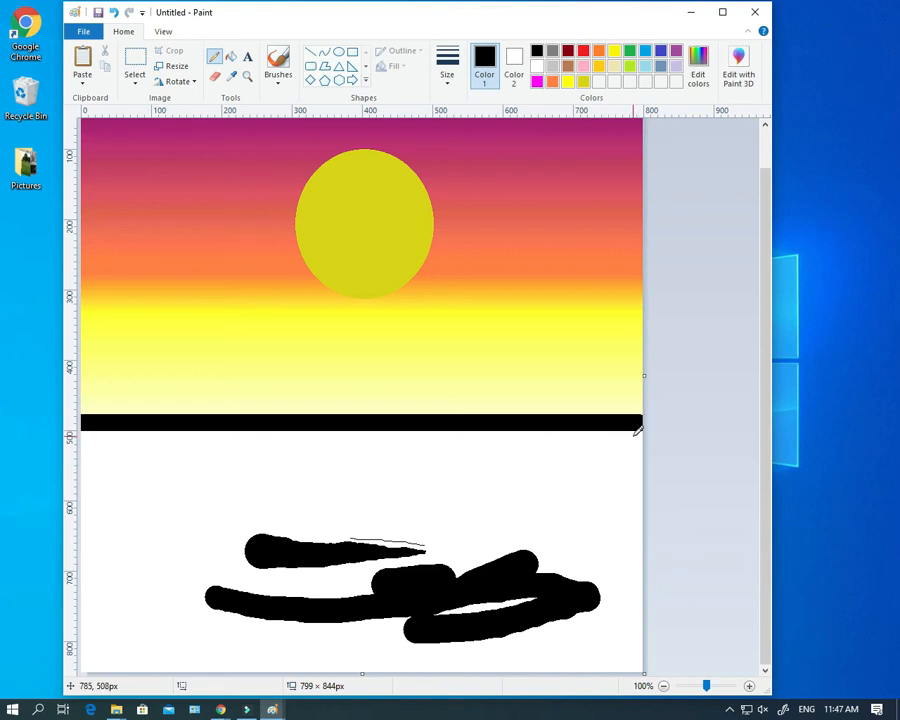
# Undo the trial pencil strokes, keeping the black band and the first thick stroke in the white area
pyautogui.hotkey('ctrl', 'z')
pyautogui.hotkey('ctrl', 'z')
pyautogui.hotkey('ctrl', 'z')
pyautogui.hotkey('ctrl', 'z')
pyautogui.hotkey('ctrl', 'z')
pyautogui.hotkey('ctrl', 'z')
pyautogui.hotkey('ctrl', 'z')
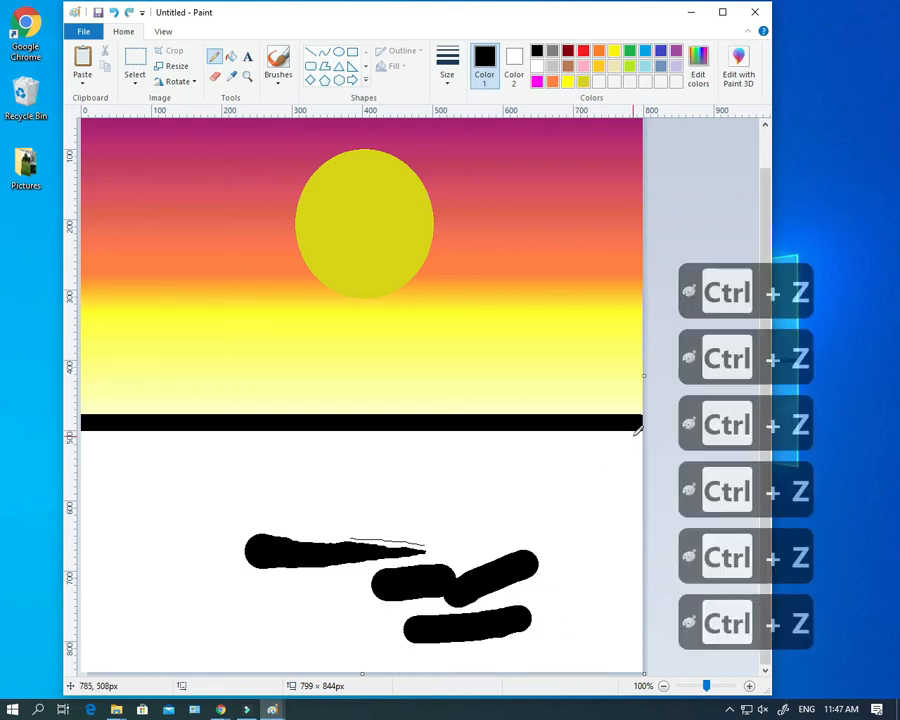
pyautogui.hotkey('ctrl', 'z')
pyautogui.hotkey('ctrl', 'z')
pyautogui.hotkey('ctrl', 'z')
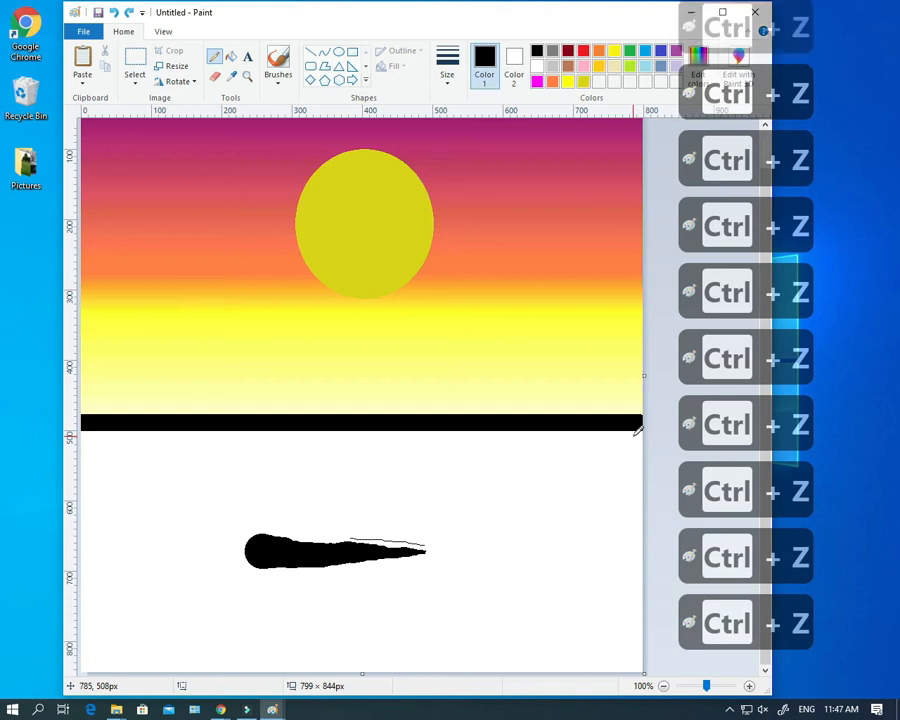
pyautogui.hotkey('ctrl', 'z')
pyautogui.hotkey('ctrl', 'z')
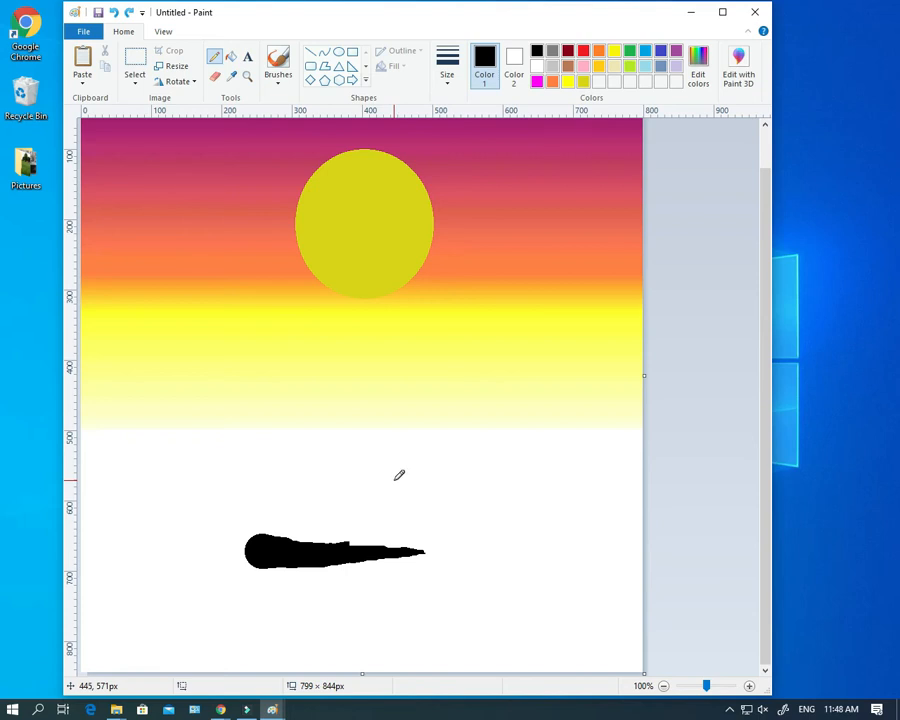
pyautogui.hotkey('ctrl', 'y')
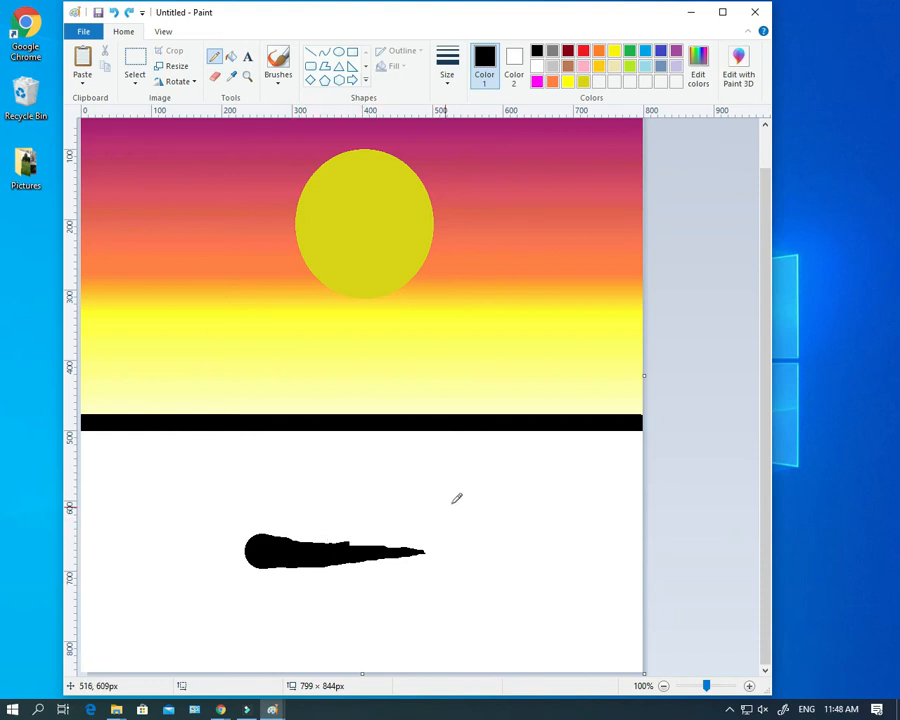
# Paint an uneven, hilly outline along the whole black band with the thick black pencil
pyautogui.moveTo(642, 418)
pyautogui.mouseDown()
pyautogui.moveTo(542, 428)
pyautogui.moveTo(517, 417)
pyautogui.moveTo(467, 418)
pyautogui.moveTo(401, 431)
pyautogui.moveTo(357, 412)
pyautogui.moveTo(290, 419)
pyautogui.moveTo(230, 405)
pyautogui.moveTo(197, 414)
pyautogui.moveTo(153, 406)
pyautogui.moveTo(86, 408)
pyautogui.mouseUp()
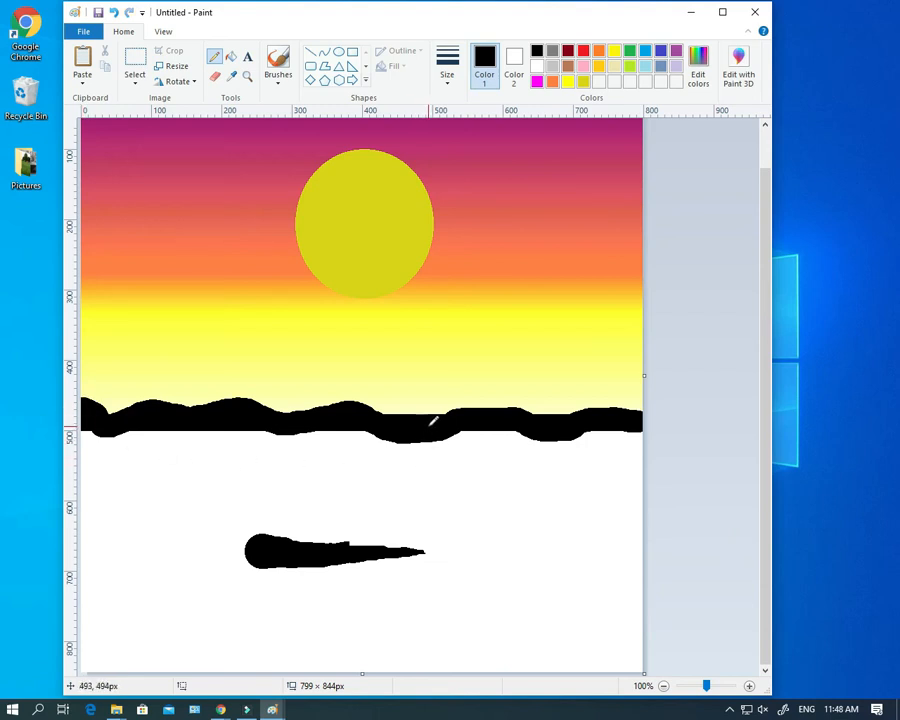
pyautogui.moveTo(430, 423); pyautogui.dragTo(378, 432)
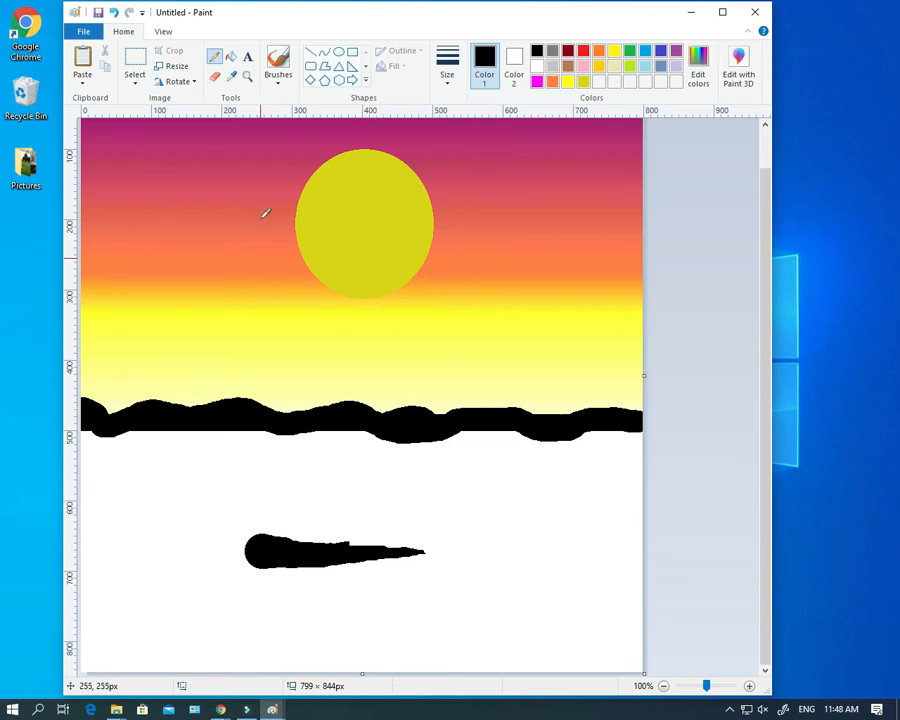
# Erase the leftover black stroke in the white area with the Eraser, enlarging the eraser to clear it completely
pyautogui.click(214, 77)
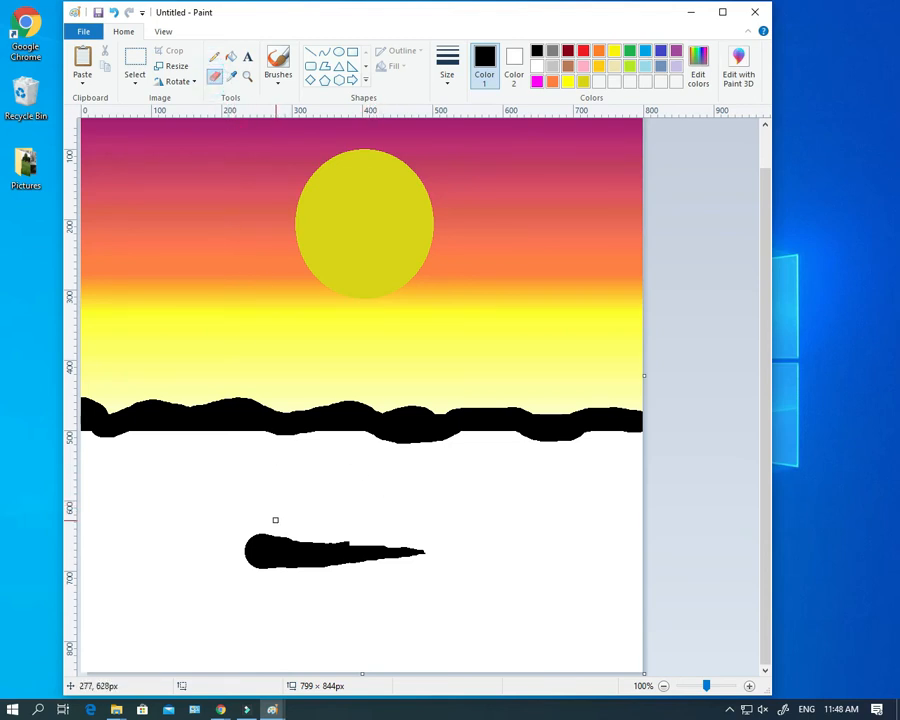
pyautogui.moveTo(231, 535); pyautogui.dragTo(306, 553)
pyautogui.hotkey('ctrl', '+')
pyautogui.hotkey('ctrl', '+')
pyautogui.hotkey('ctrl', '+')
pyautogui.hotkey('ctrl', '+')
pyautogui.hotkey('ctrl', '+')
pyautogui.hotkey('ctrl', '+')
pyautogui.hotkey('ctrl', '+')
pyautogui.hotkey('ctrl', '+')
pyautogui.hotkey('ctrl', '+')
pyautogui.hotkey('ctrl', '+')
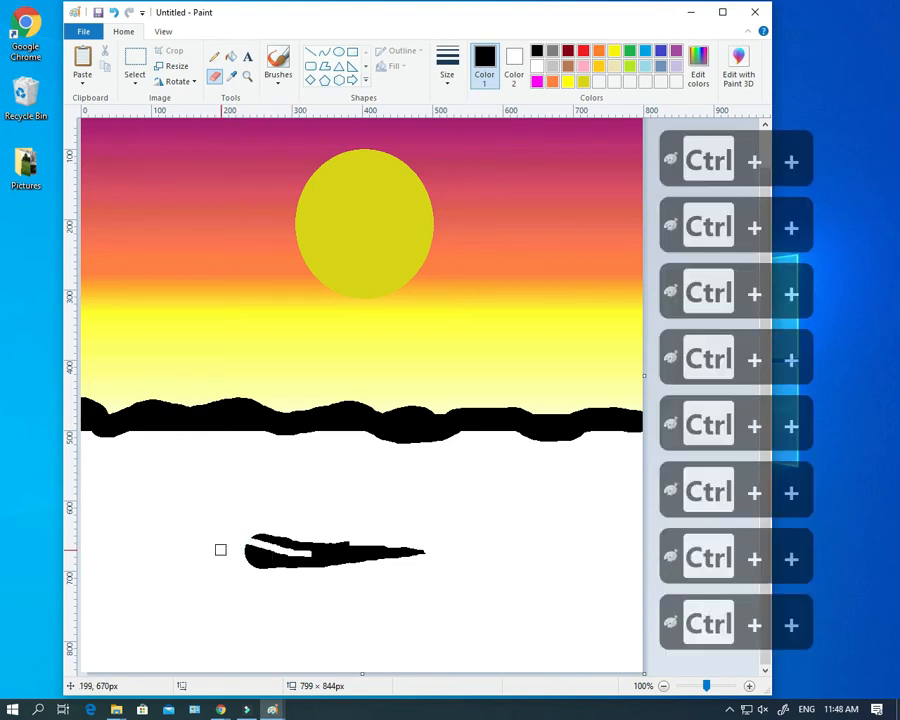
pyautogui.hotkey('ctrl', '+')
pyautogui.hotkey('ctrl', '+')
pyautogui.hotkey('ctrl', '+')
pyautogui.hotkey('ctrl', '+')
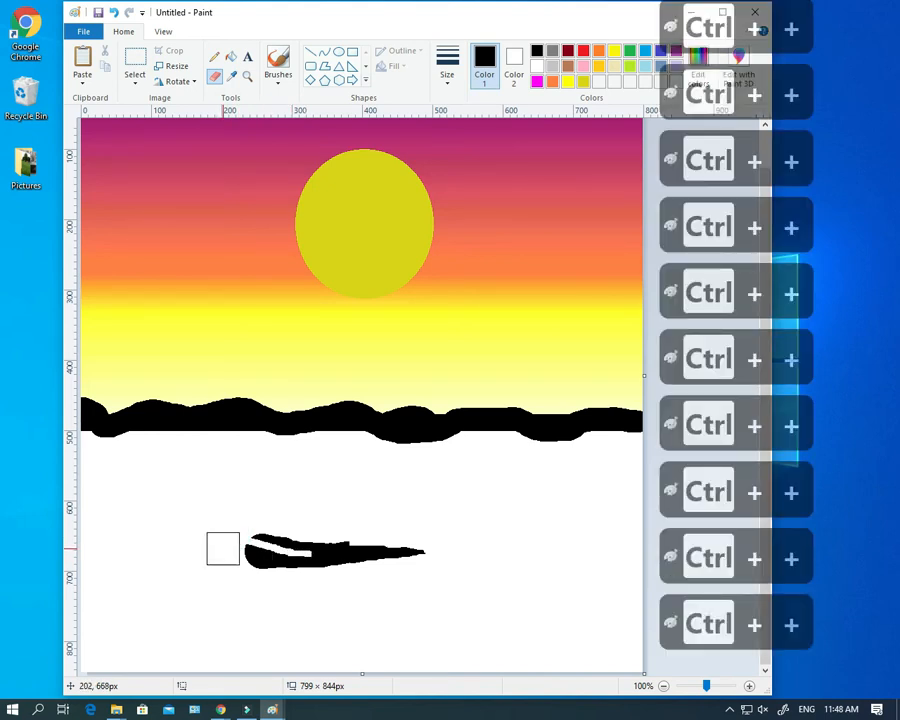
pyautogui.moveTo(222, 547)
pyautogui.mouseDown()
pyautogui.moveTo(423, 546)
pyautogui.moveTo(230, 560)
pyautogui.mouseUp()
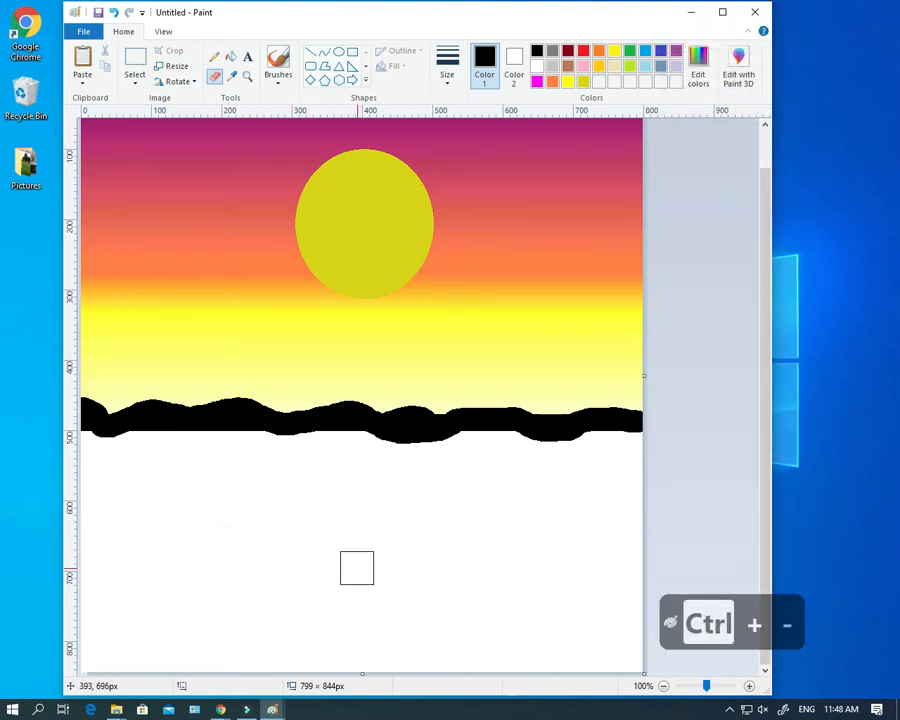
# Reduce the eraser size and undo the last eraser mark
pyautogui.hotkey('ctrl', '-')
pyautogui.hotkey('ctrl', '-')
pyautogui.hotkey('ctrl', '-')
pyautogui.hotkey('ctrl', '-')
pyautogui.hotkey('ctrl', '-')
pyautogui.hotkey('ctrl', '-')
pyautogui.hotkey('ctrl', '-')
pyautogui.hotkey('ctrl', '-')
pyautogui.hotkey('ctrl', '-')
pyautogui.hotkey('ctrl', '-')
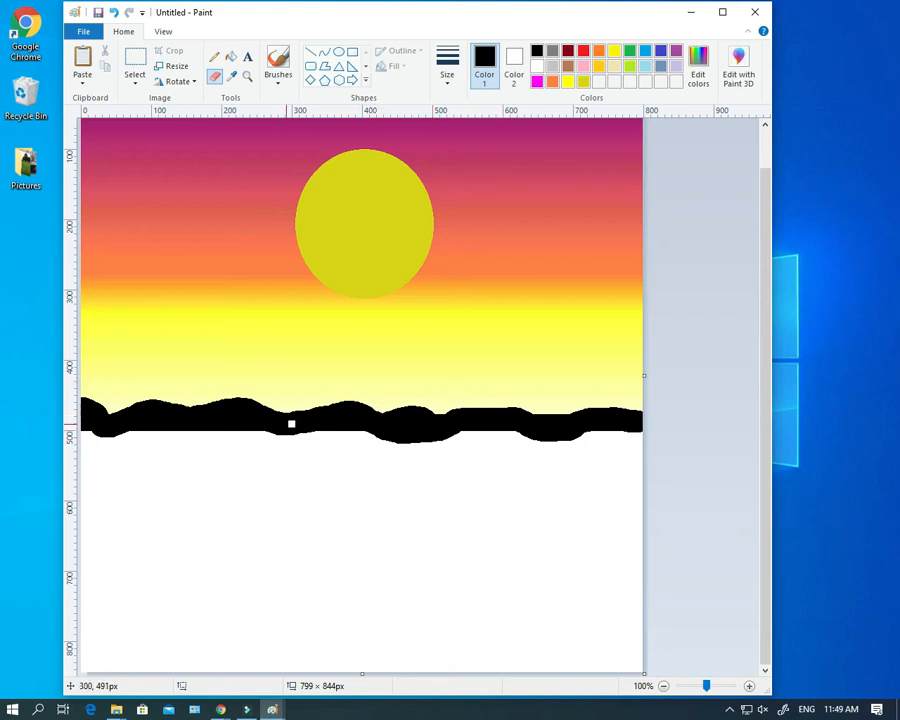
pyautogui.hotkey('ctrl', 'z')
pyautogui.hotkey('ctrl', 'z')
pyautogui.hotkey('ctrl', 'z')
# Set the Curve tool to the thinnest line size using a short vertical test line in the white area, and undo that line
pyautogui.click(324, 52)
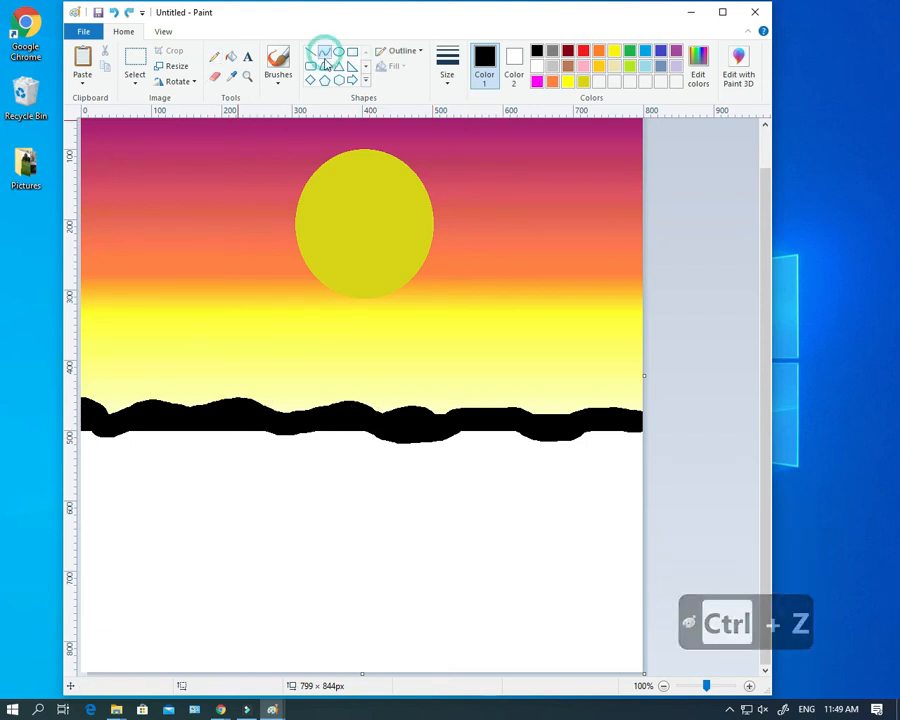
pyautogui.moveTo(366, 515); pyautogui.dragTo(370, 577)
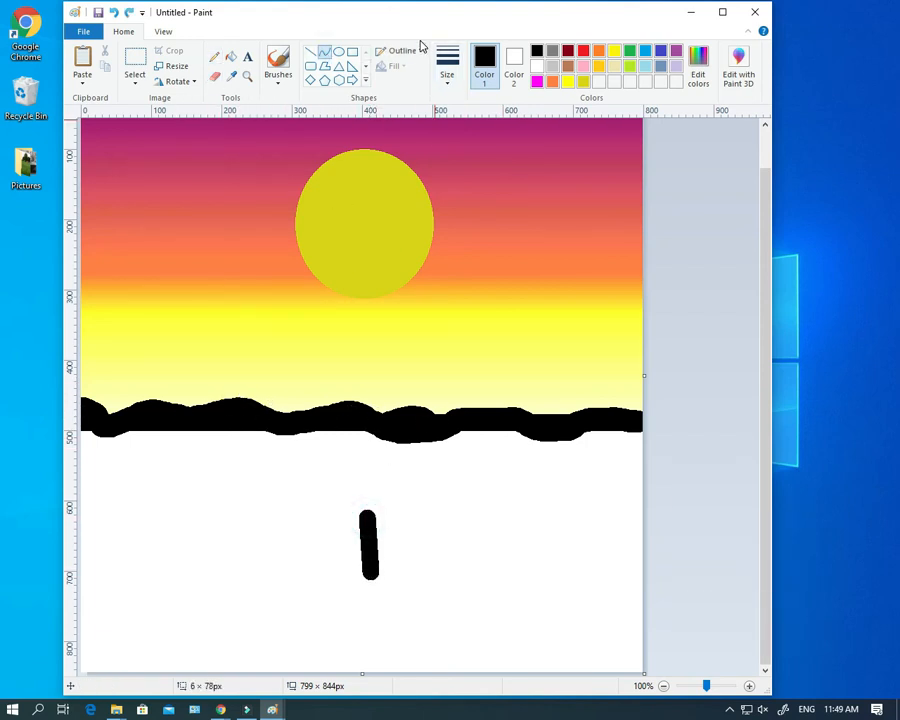
pyautogui.click(448, 70)
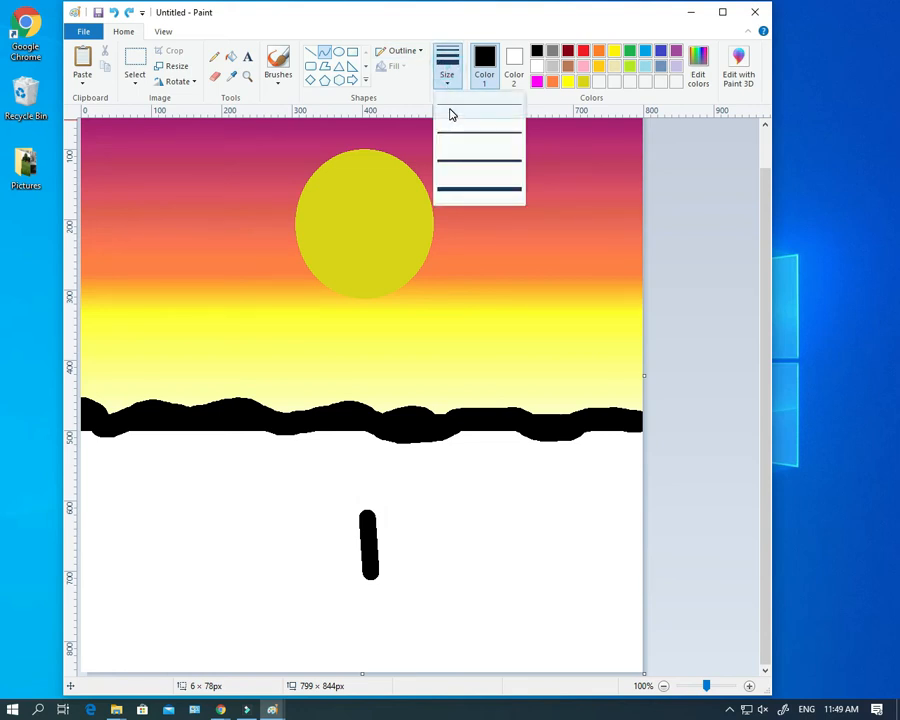
pyautogui.click(450, 115)
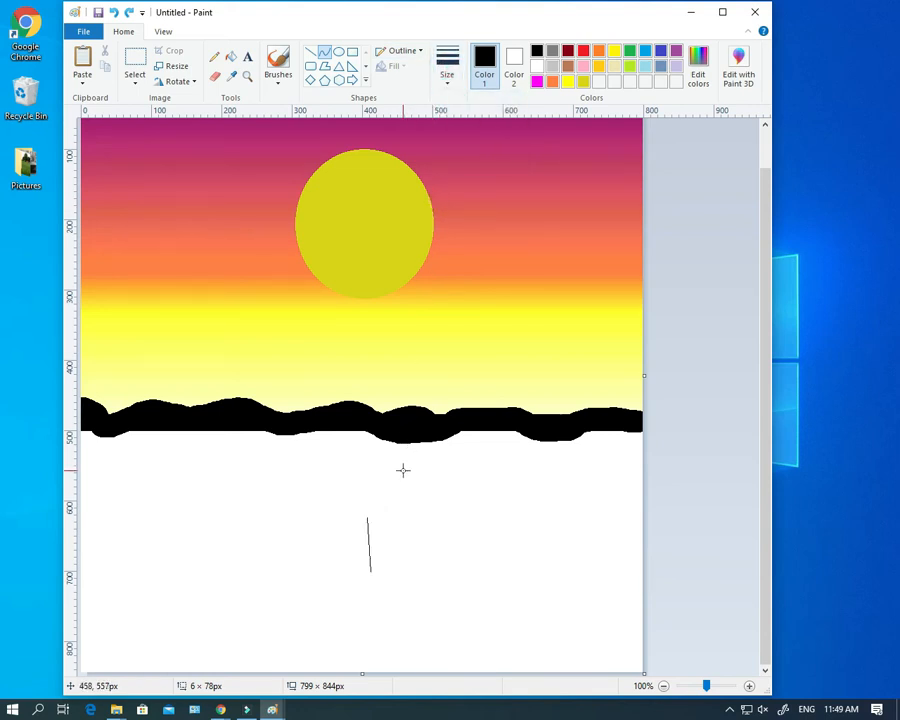
pyautogui.hotkey('ctrl', 'z')
# Draw four thin black curved grass blades side by side in the white area, about 60 to 108 px tall
pyautogui.moveTo(368, 589); pyautogui.dragTo(380, 526)
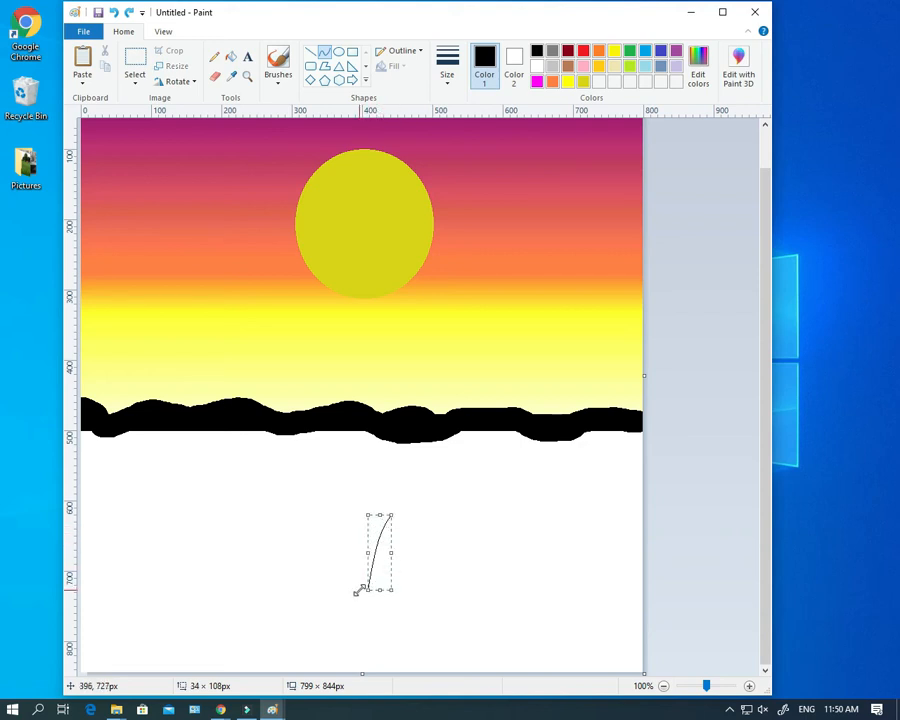
pyautogui.moveTo(354, 588)
pyautogui.mouseDown()
pyautogui.moveTo(350, 535)
pyautogui.moveTo(360, 516)
pyautogui.moveTo(355, 536)
pyautogui.mouseUp()
pyautogui.click(358, 526)
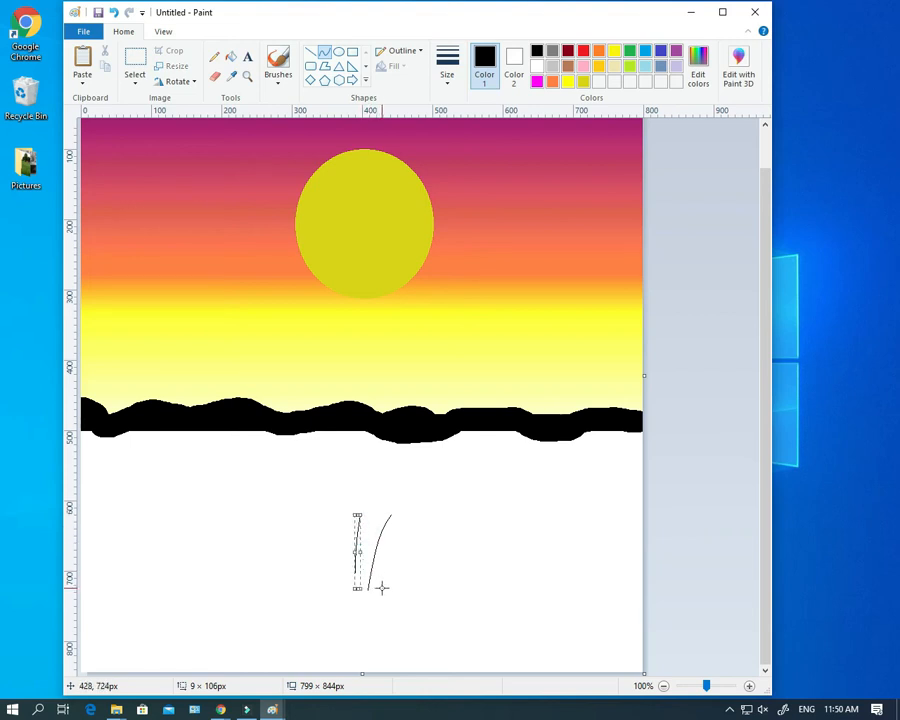
pyautogui.moveTo(381, 588)
pyautogui.mouseDown()
pyautogui.moveTo(382, 543)
pyautogui.moveTo(380, 575)
pyautogui.mouseUp()
pyautogui.click(380, 557)
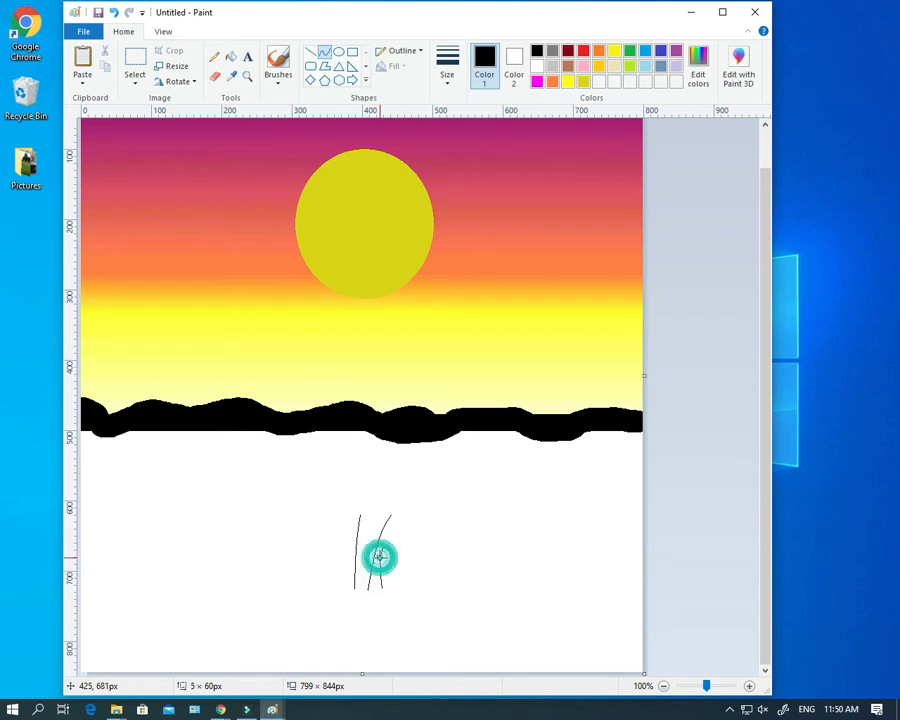
pyautogui.moveTo(362, 588); pyautogui.dragTo(372, 525)
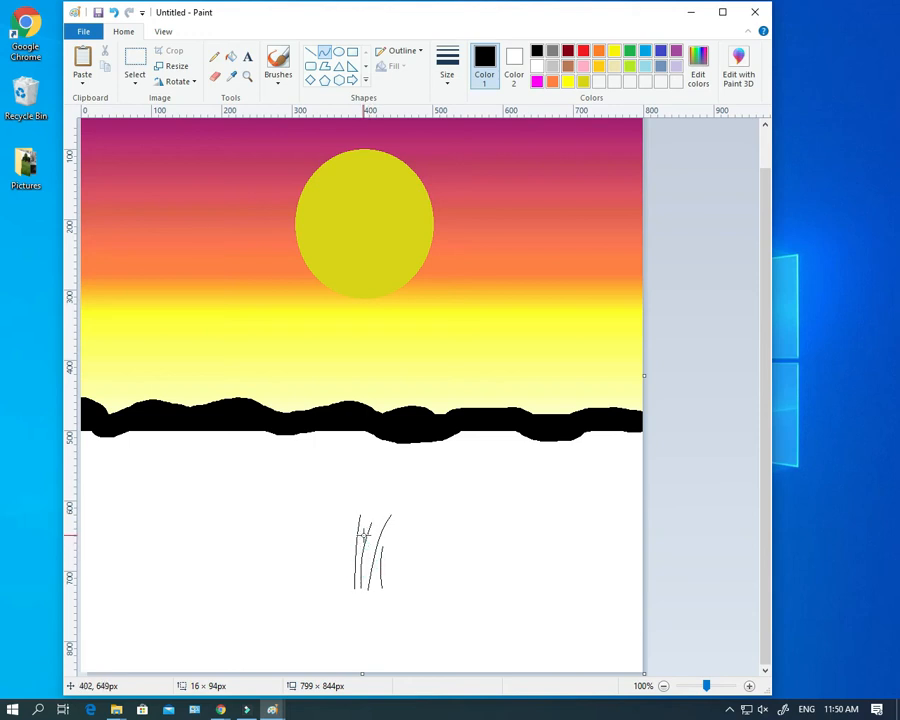
pyautogui.click(364, 533)
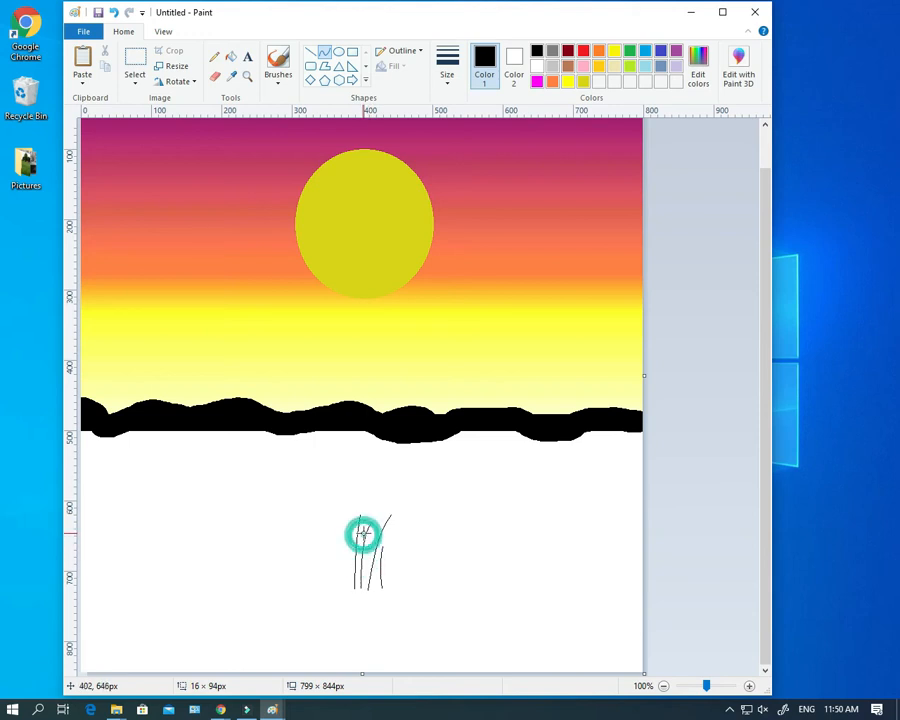
# Add a blade about 77 px tall at the tuft's right edge and a central blade about 129 px tall
pyautogui.click(389, 588)
pyautogui.moveTo(393, 541); pyautogui.dragTo(388, 577)
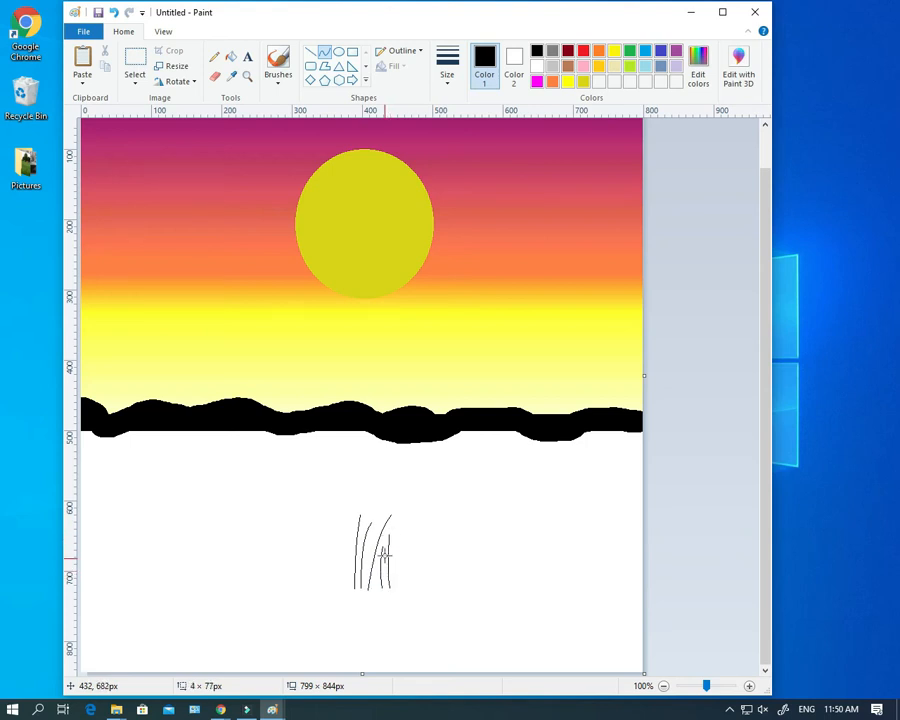
pyautogui.click(386, 550)
pyautogui.click(375, 588)
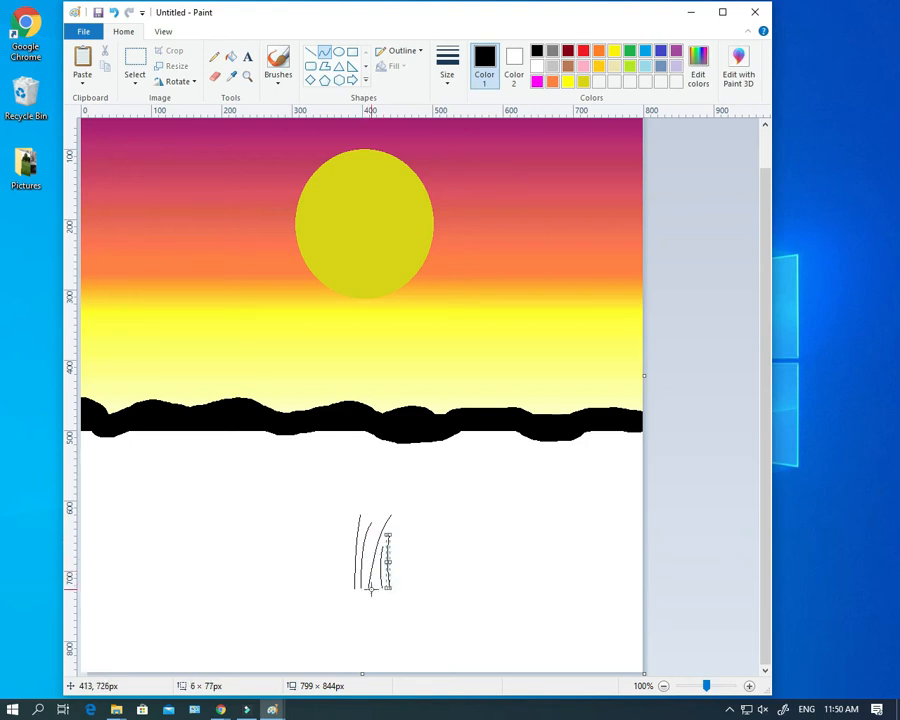
pyautogui.moveTo(373, 589); pyautogui.dragTo(379, 499)
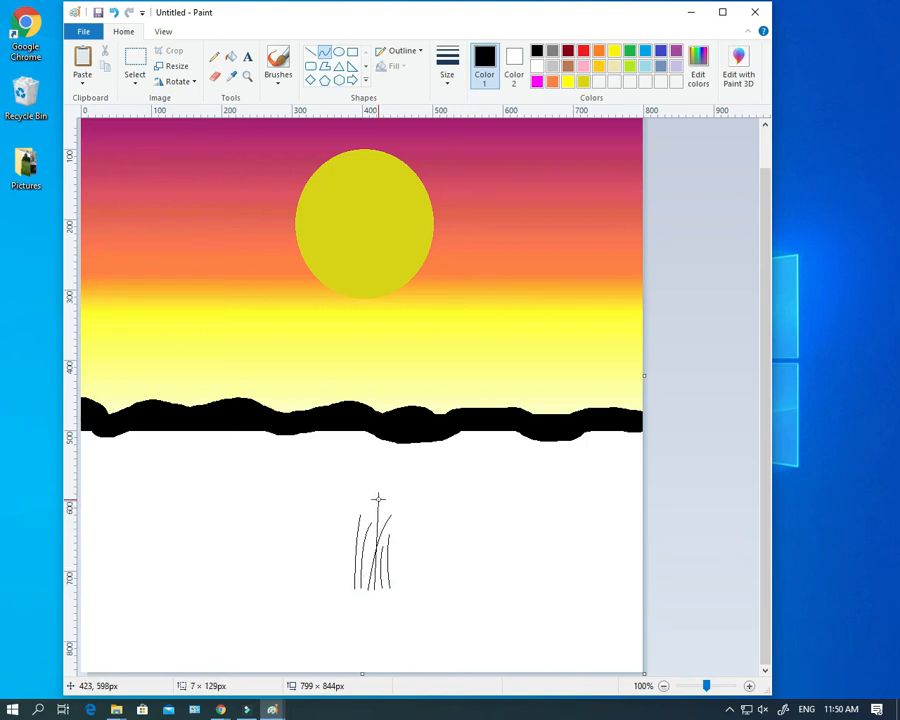
pyautogui.click(374, 535)
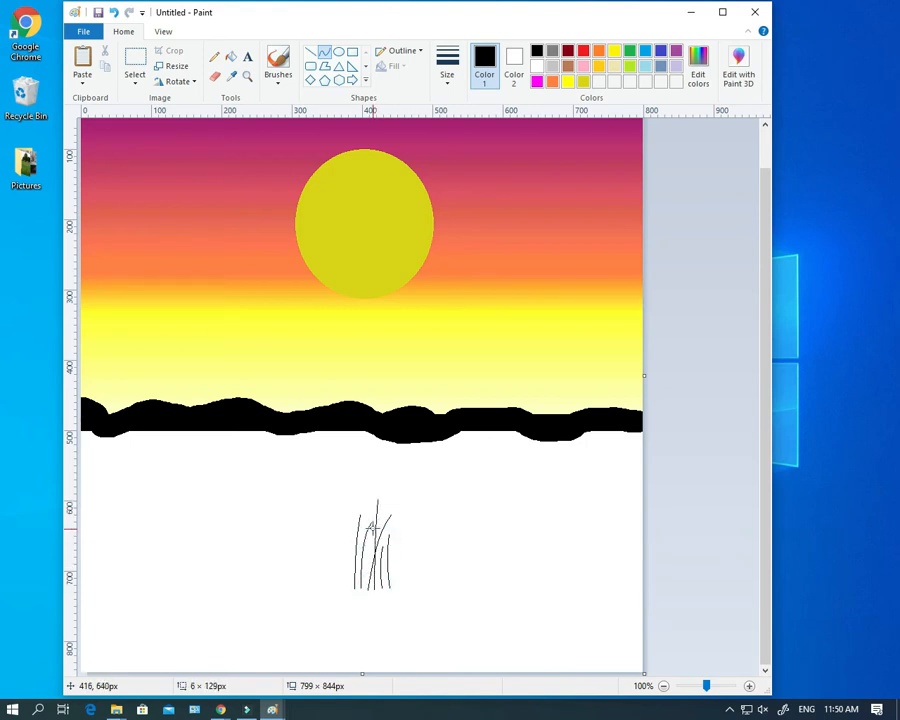
pyautogui.click(372, 523)
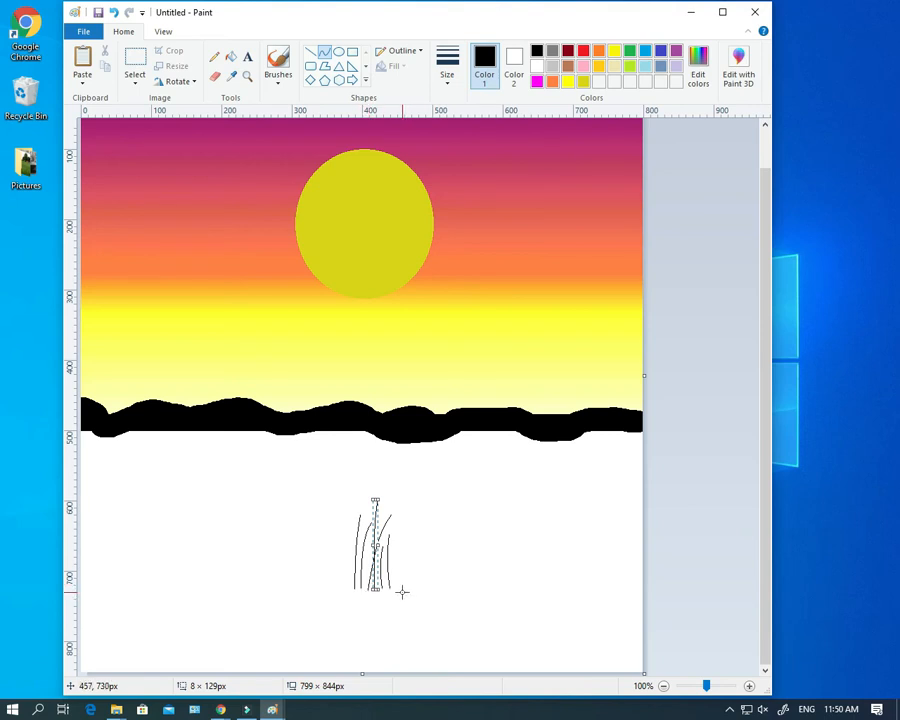
# Fill the gaps at the tuft's base with two short curved blades, about 45 px and 58 px tall
pyautogui.click(338, 593)
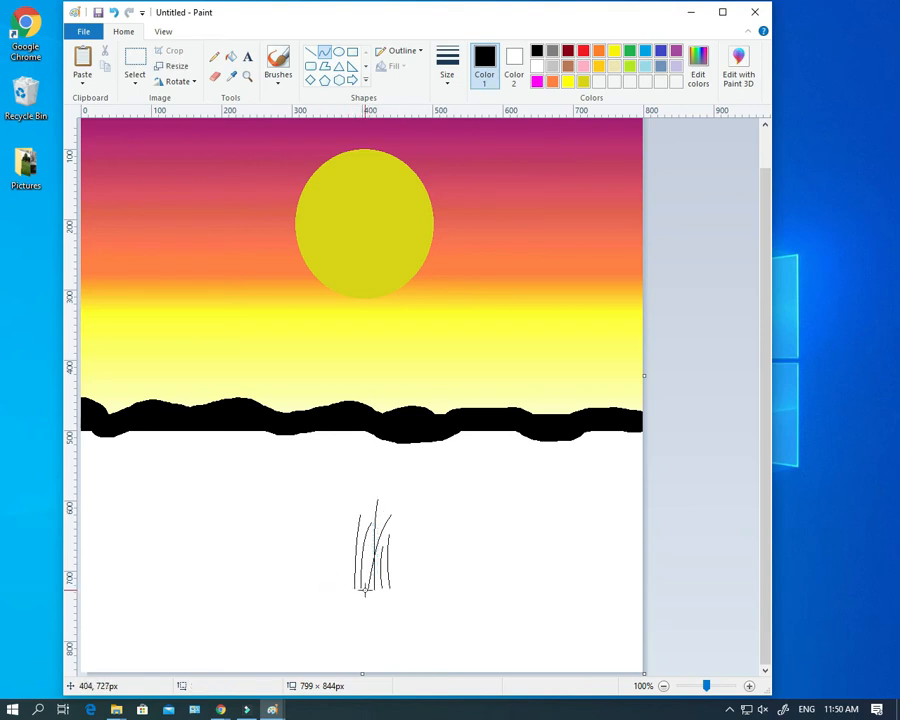
pyautogui.moveTo(364, 593); pyautogui.dragTo(365, 566)
pyautogui.click(364, 572)
pyautogui.click(366, 569)
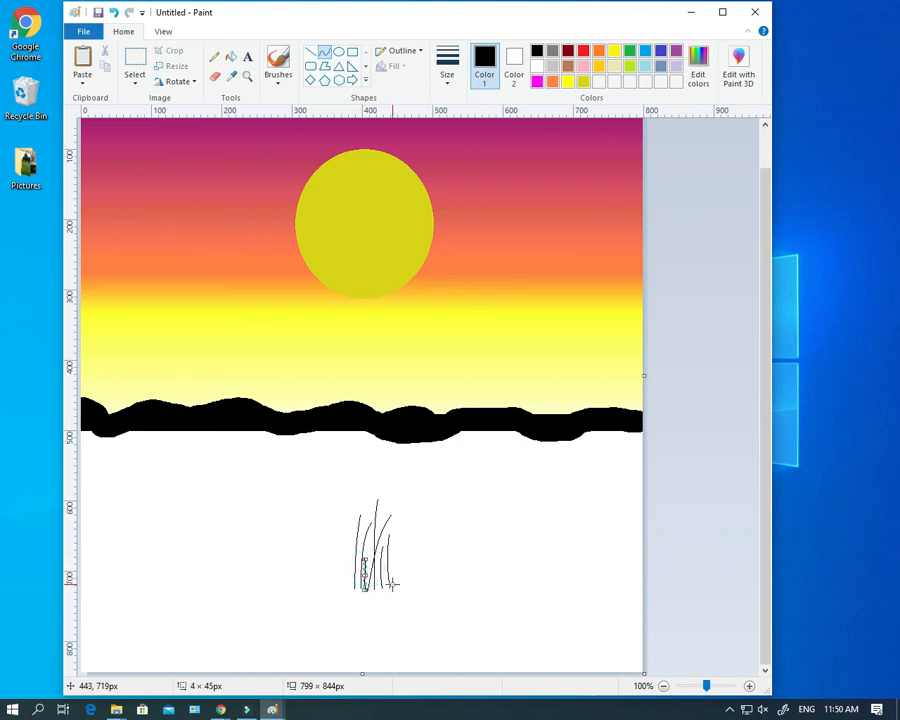
pyautogui.click(386, 588)
pyautogui.moveTo(386, 588); pyautogui.dragTo(386, 549)
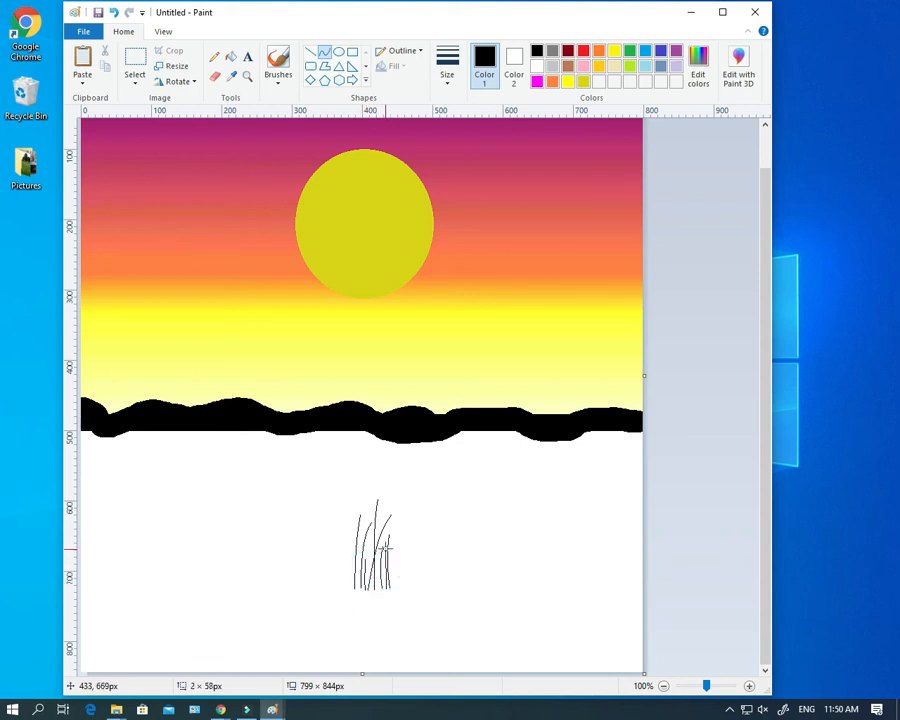
pyautogui.click(382, 557)
pyautogui.click(384, 572)
pyautogui.click(400, 612)
pyautogui.moveTo(400, 612); pyautogui.dragTo(403, 624)
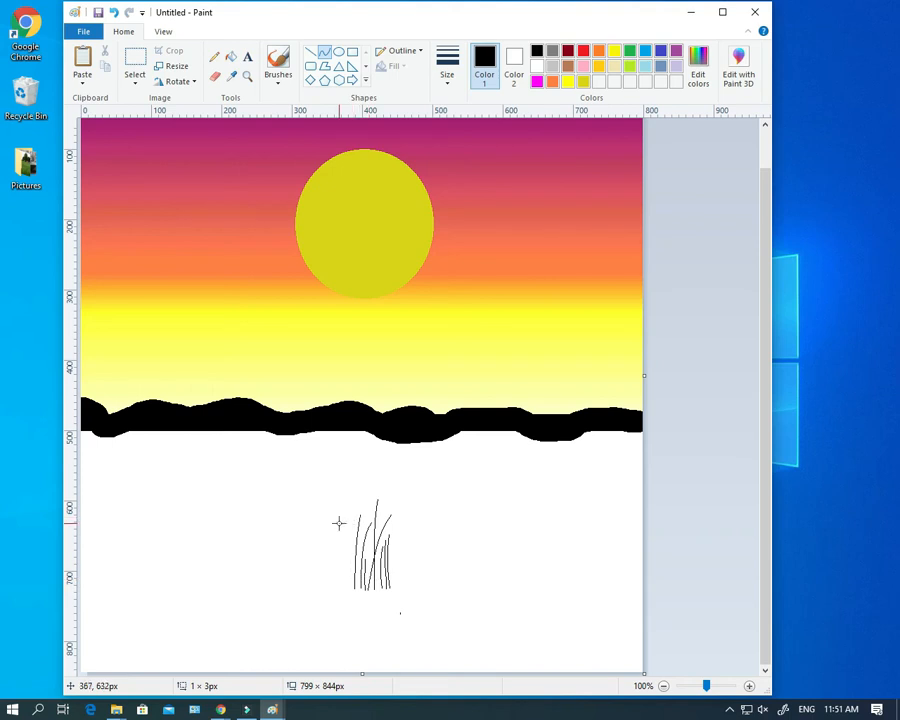
# Duplicate the grass tuft with transparent rectangular selection into a clump, and duplicate the clump sideways into a wide strip of grass
pyautogui.click(136, 66)
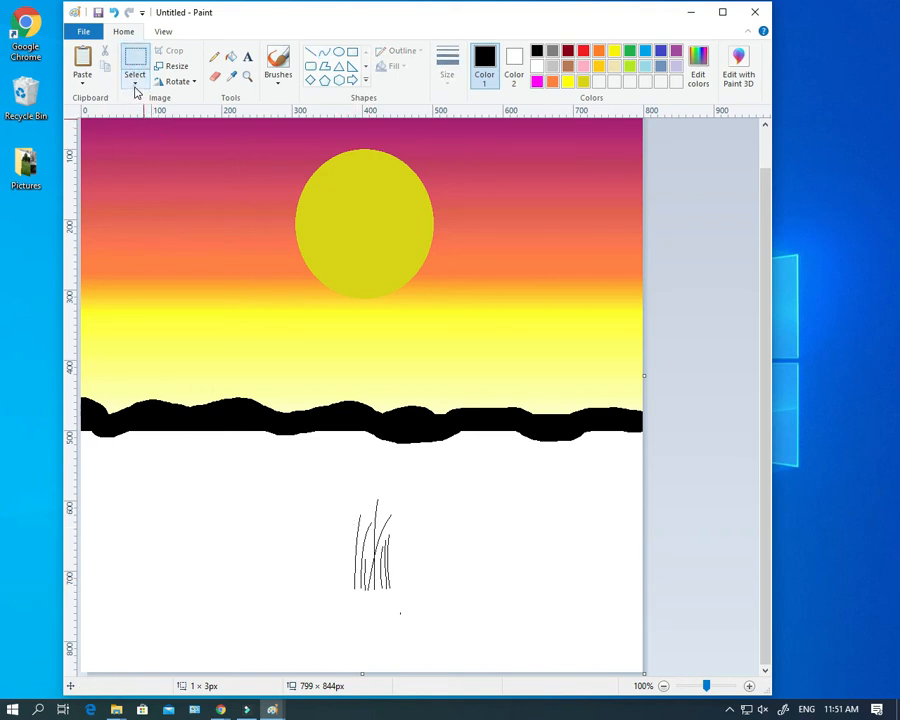
pyautogui.click(136, 82)
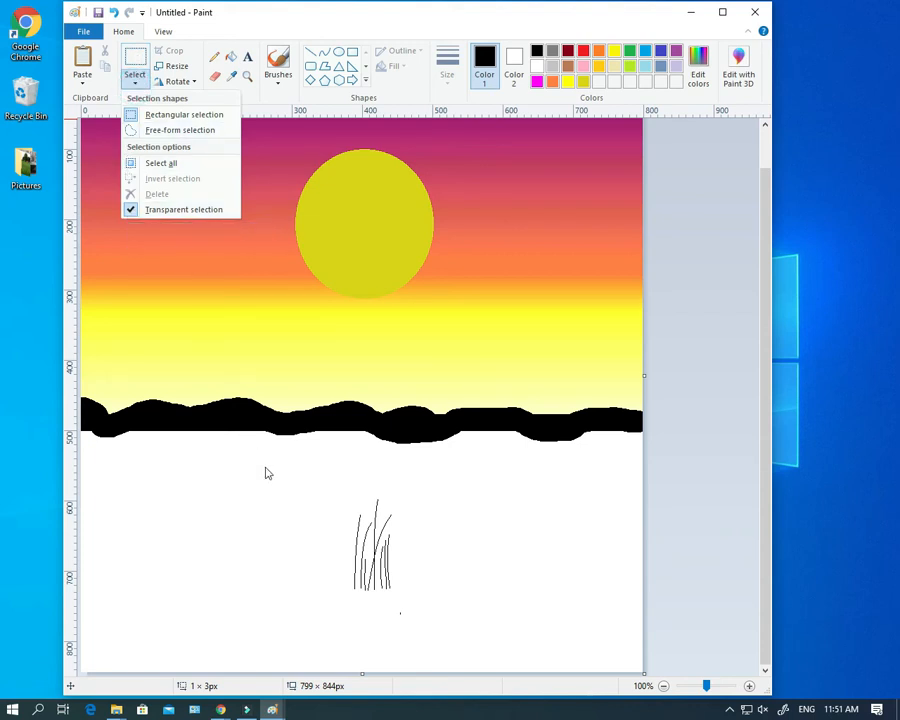
pyautogui.click(347, 492)
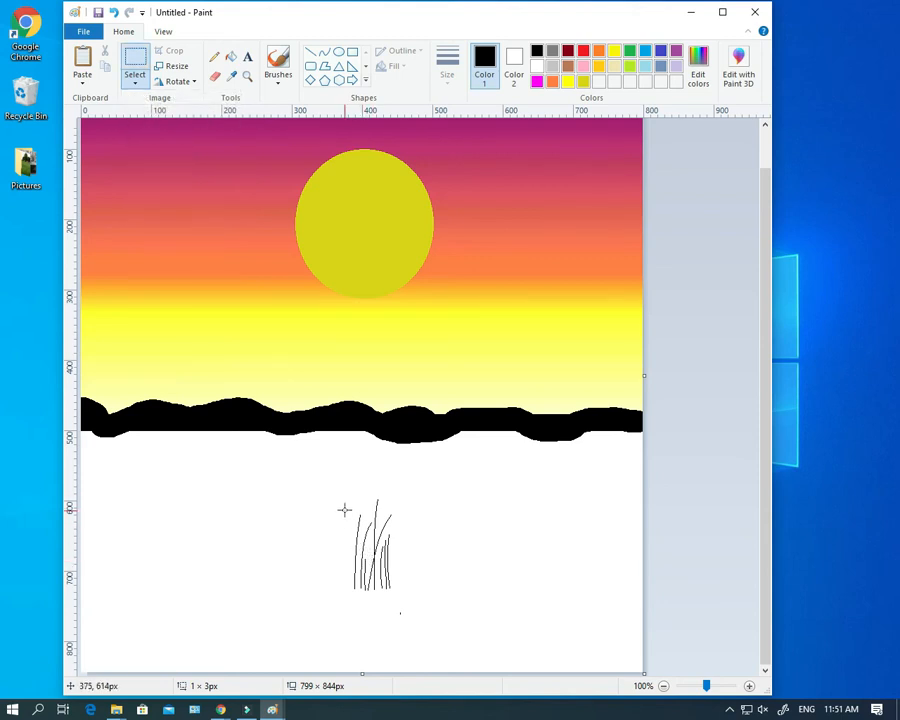
pyautogui.moveTo(344, 491); pyautogui.dragTo(399, 600)
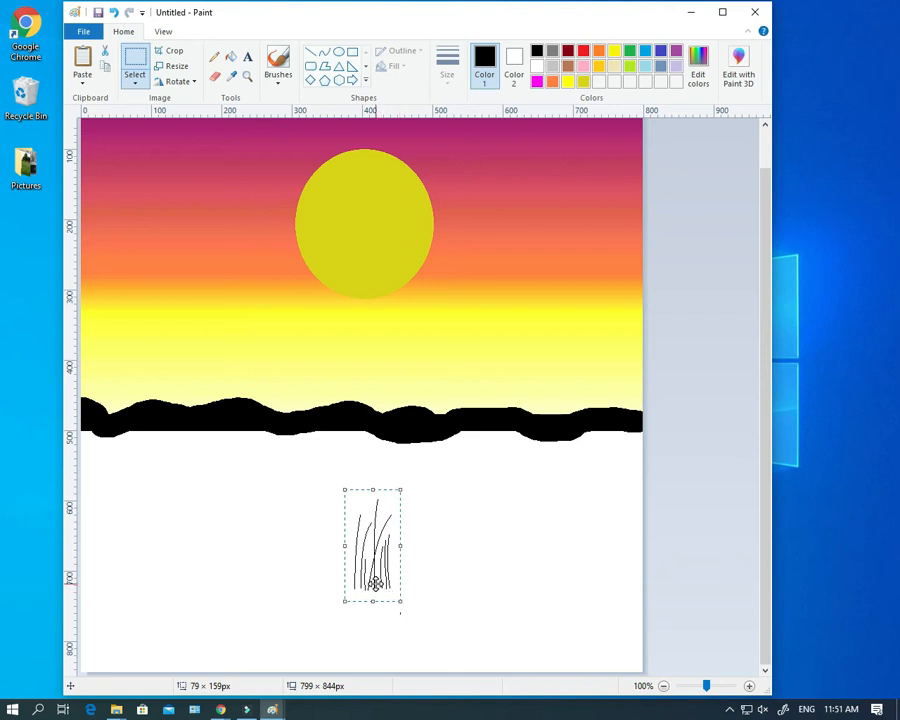
pyautogui.keyDown('ctrl'); pyautogui.moveTo(375, 584); pyautogui.dragTo(419, 613); pyautogui.keyUp('ctrl')
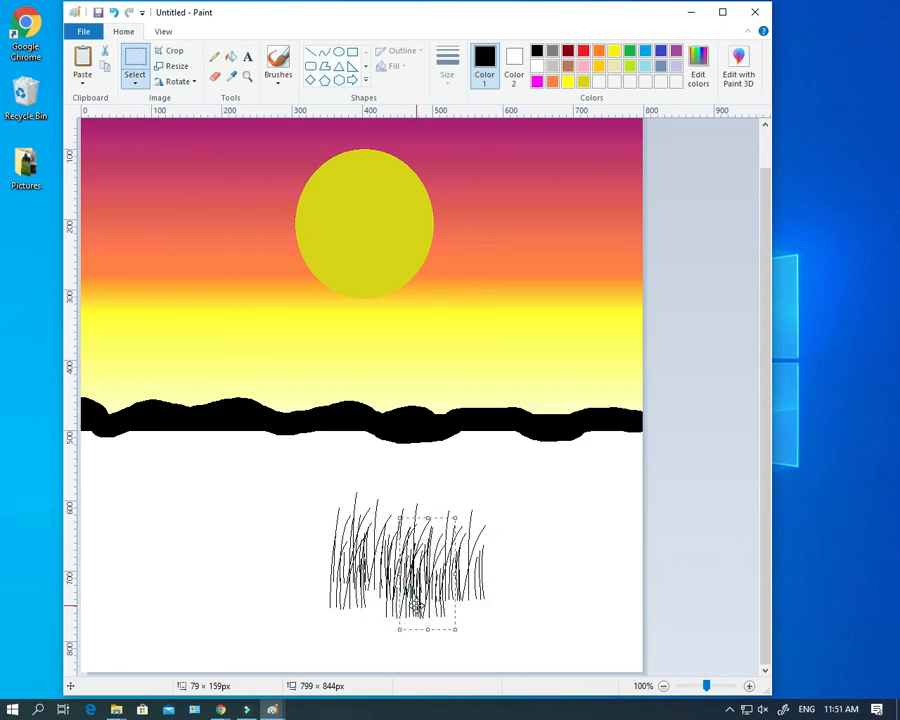
pyautogui.moveTo(316, 478); pyautogui.dragTo(490, 627)
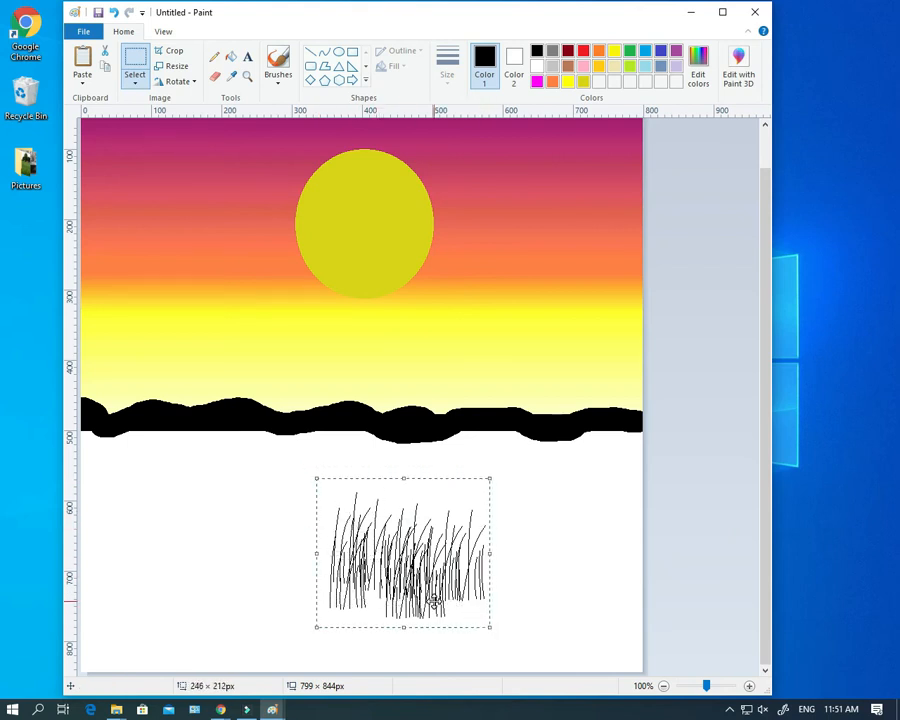
pyautogui.moveTo(435, 600)
pyautogui.mouseDown()
pyautogui.moveTo(346, 611)
pyautogui.moveTo(220, 602)
pyautogui.moveTo(230, 596)
pyautogui.moveTo(220, 594)
pyautogui.moveTo(252, 623)
pyautogui.moveTo(197, 600)
pyautogui.moveTo(147, 604)
pyautogui.moveTo(493, 613)
pyautogui.moveTo(556, 624)
pyautogui.moveTo(558, 594)
pyautogui.mouseUp()
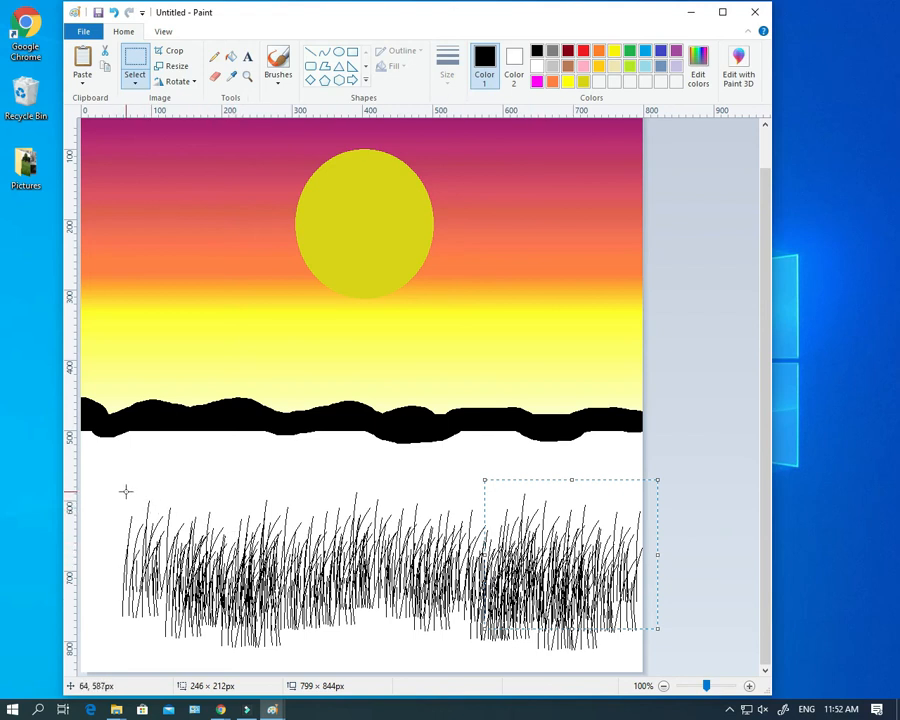
# Copy the grass strip, move the copy onto the black ground band, and duplicate it sideways to cover the band's full width
pyautogui.moveTo(121, 484); pyautogui.dragTo(644, 633)
pyautogui.keyDown('ctrl'); pyautogui.moveTo(559, 617); pyautogui.dragTo(510, 616); pyautogui.keyUp('ctrl')
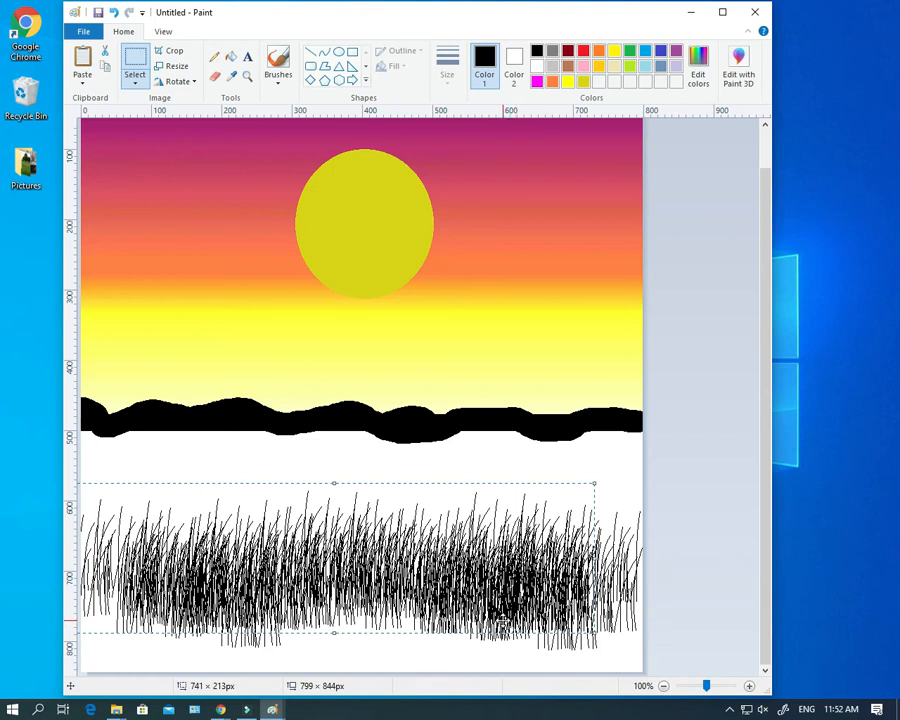
pyautogui.moveTo(505, 620); pyautogui.dragTo(444, 446)
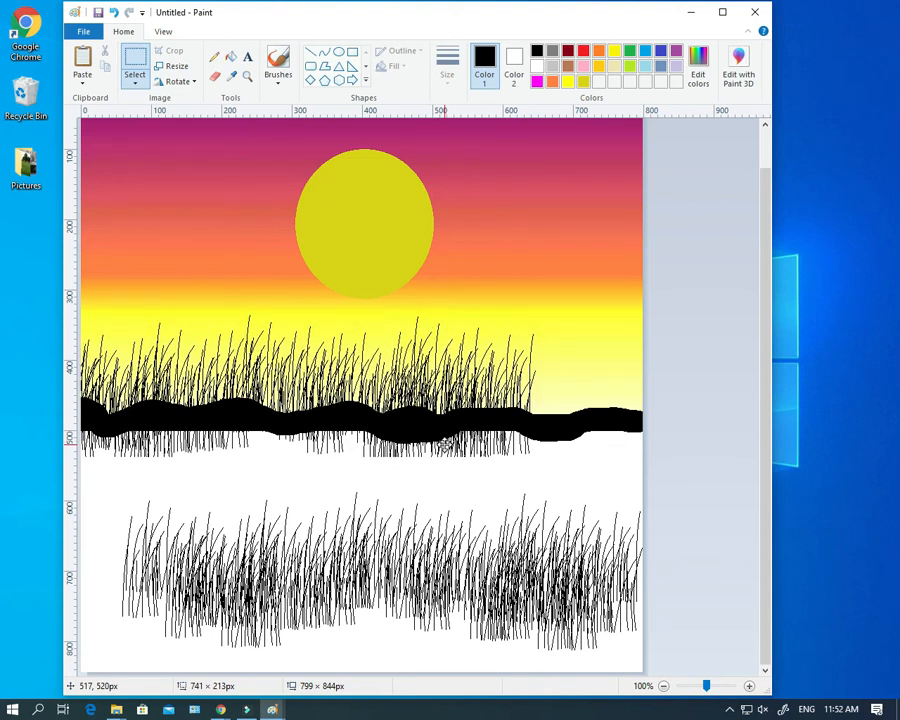
pyautogui.moveTo(444, 446); pyautogui.dragTo(444, 446)
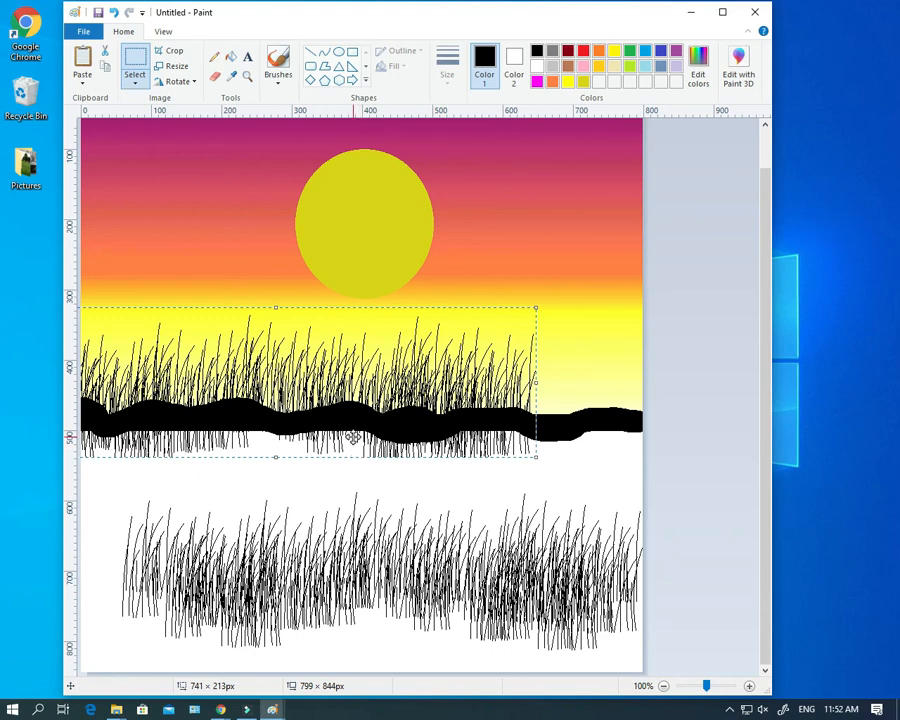
pyautogui.moveTo(351, 437); pyautogui.dragTo(824, 444)
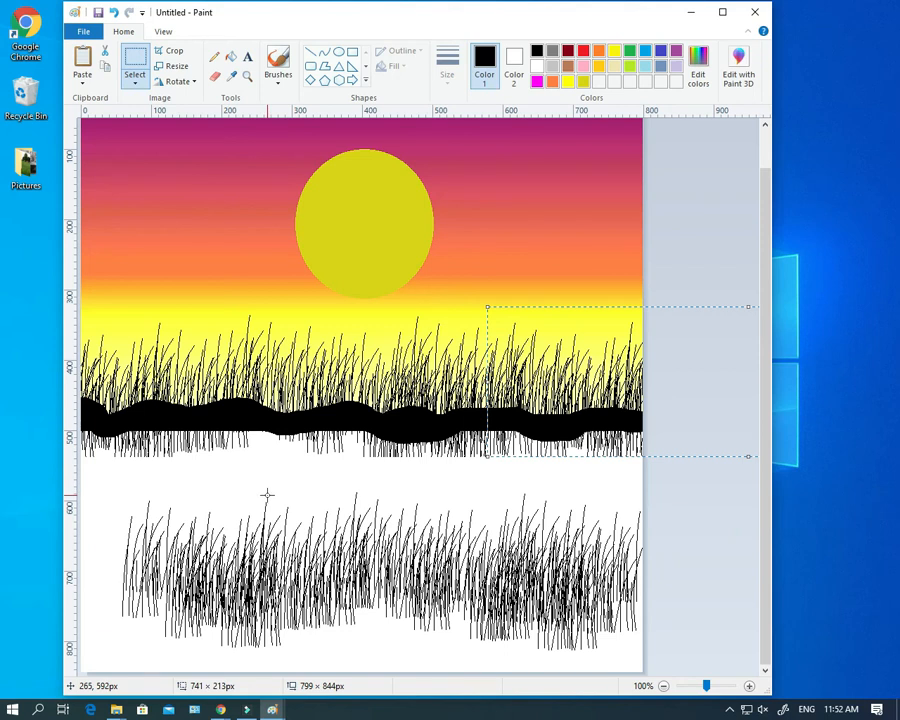
pyautogui.click(286, 527)
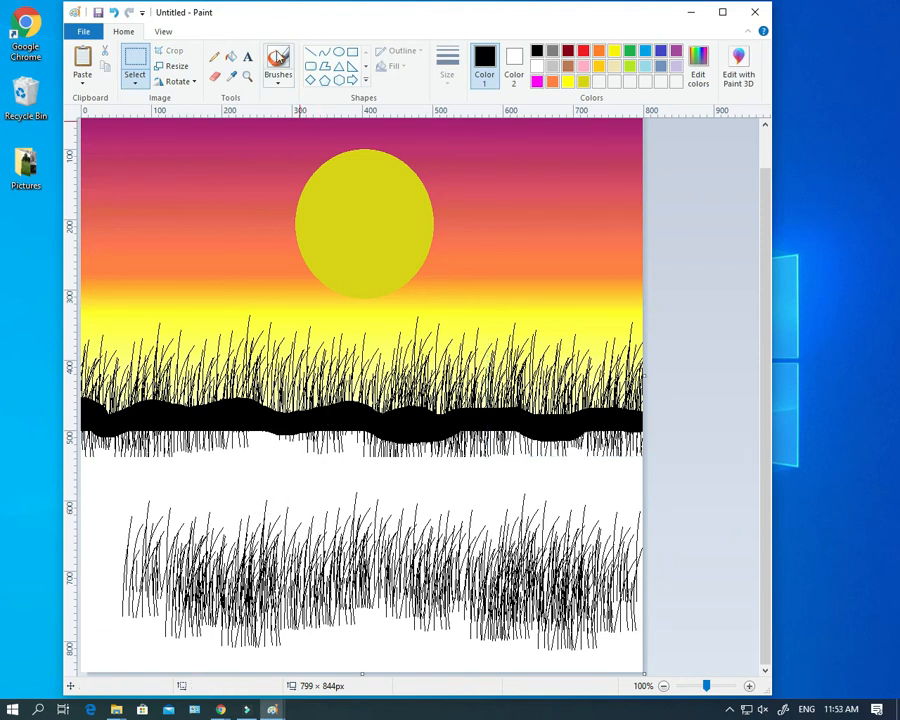
# Spray black speckles along the grass base above the ground band with the Airbrush, enlarging the brush with test strokes in the white area
pyautogui.click(276, 85)
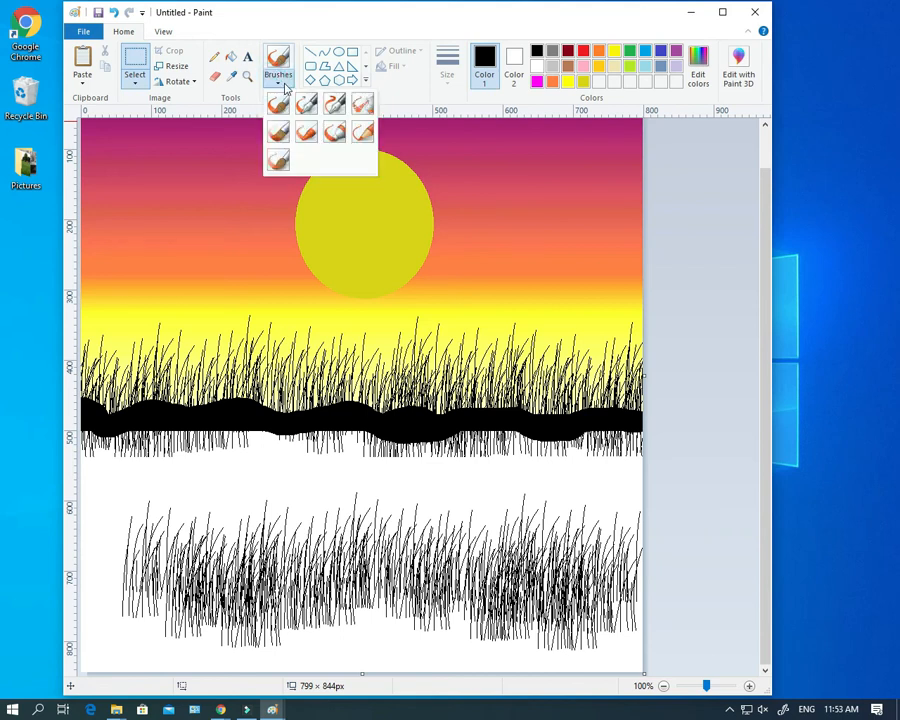
pyautogui.click(362, 100)
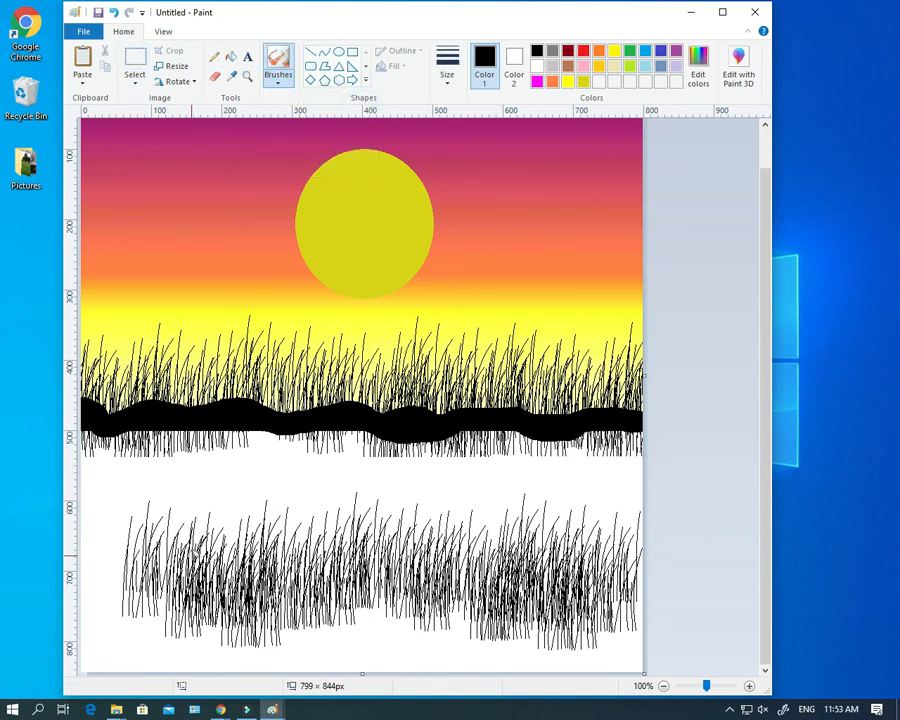
pyautogui.moveTo(99, 545); pyautogui.dragTo(157, 544)
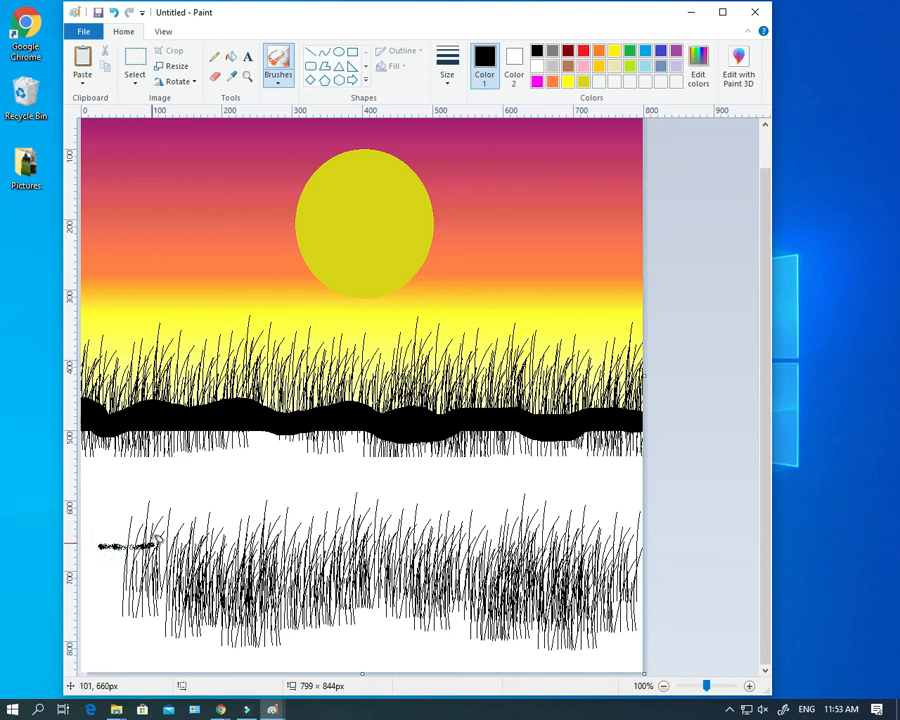
pyautogui.press('ctrl')
pyautogui.moveTo(226, 545)
pyautogui.mouseDown()
pyautogui.moveTo(291, 524)
pyautogui.moveTo(362, 544)
pyautogui.mouseUp()
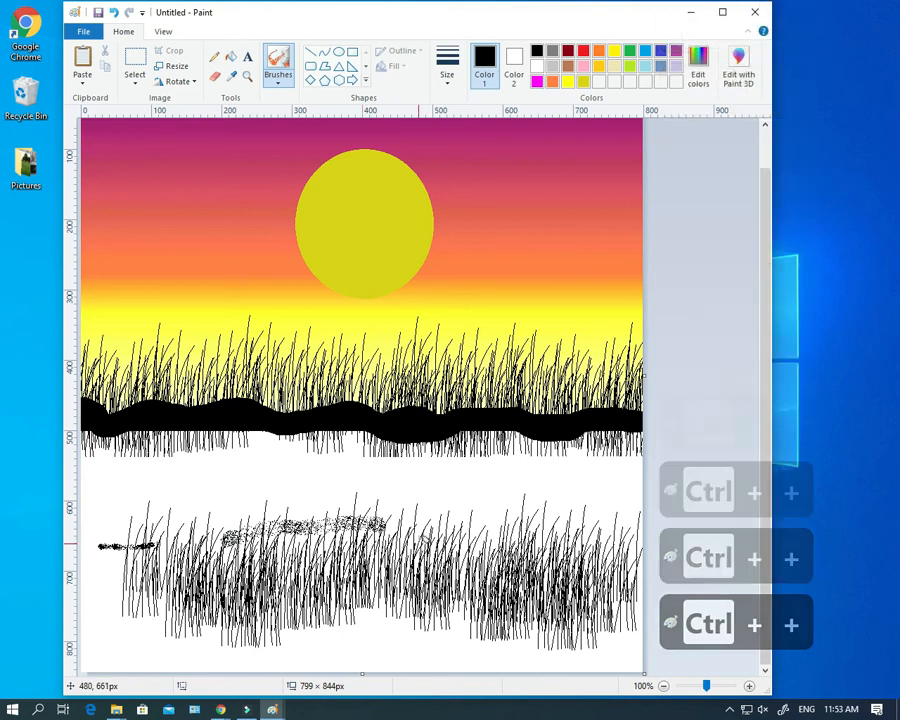
pyautogui.press('ctrl')
pyautogui.moveTo(408, 548)
pyautogui.mouseDown()
pyautogui.moveTo(464, 530)
pyautogui.moveTo(523, 537)
pyautogui.mouseUp()
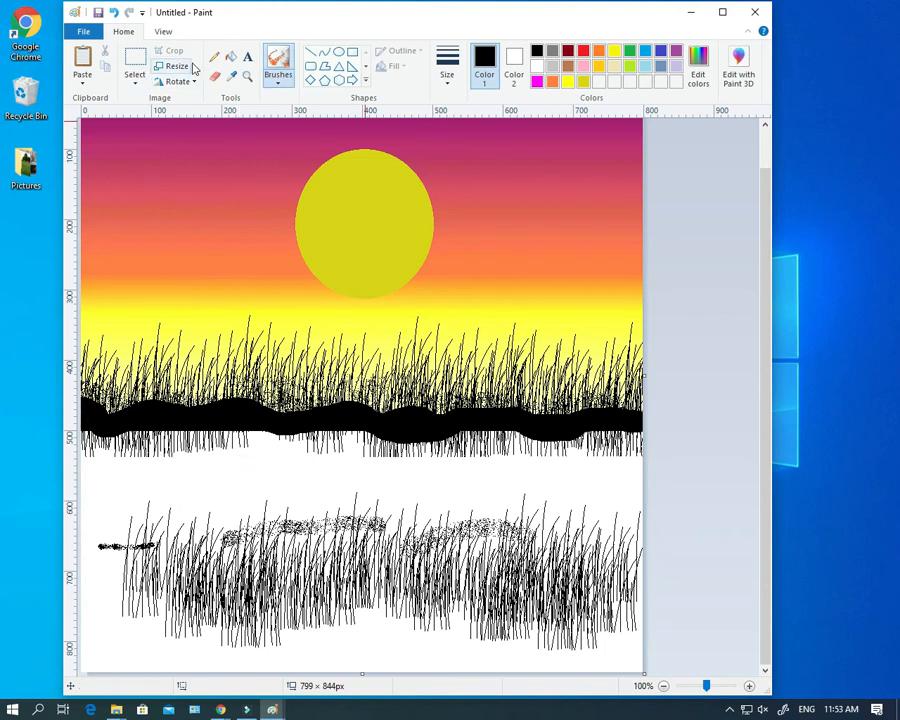
# Delete the leftover grass strip and airbrush test marks from the white area below the ground band
pyautogui.click(134, 60)
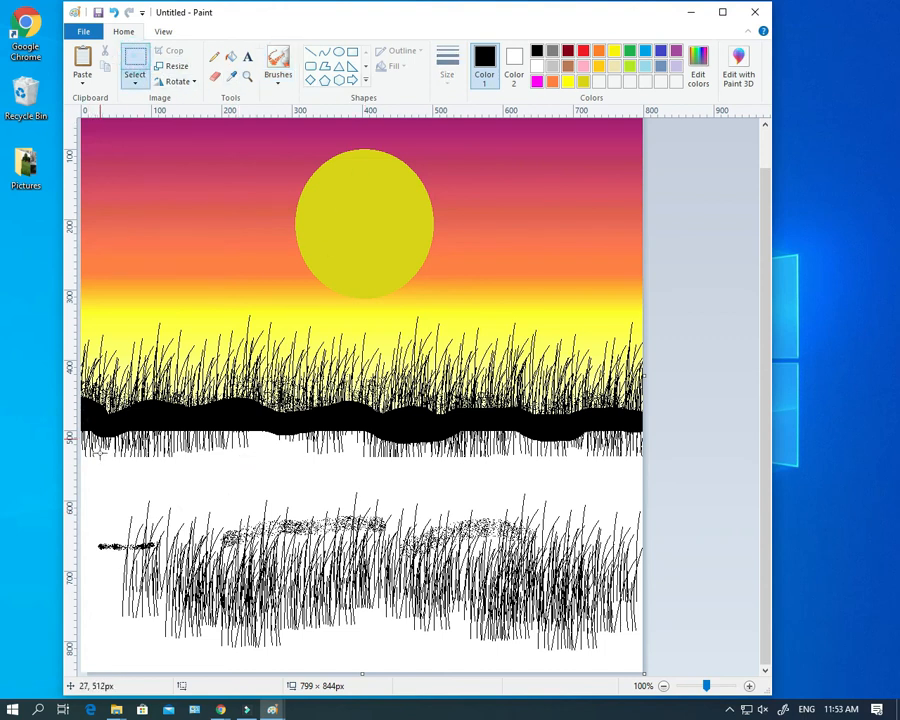
pyautogui.moveTo(91, 488); pyautogui.dragTo(648, 664)
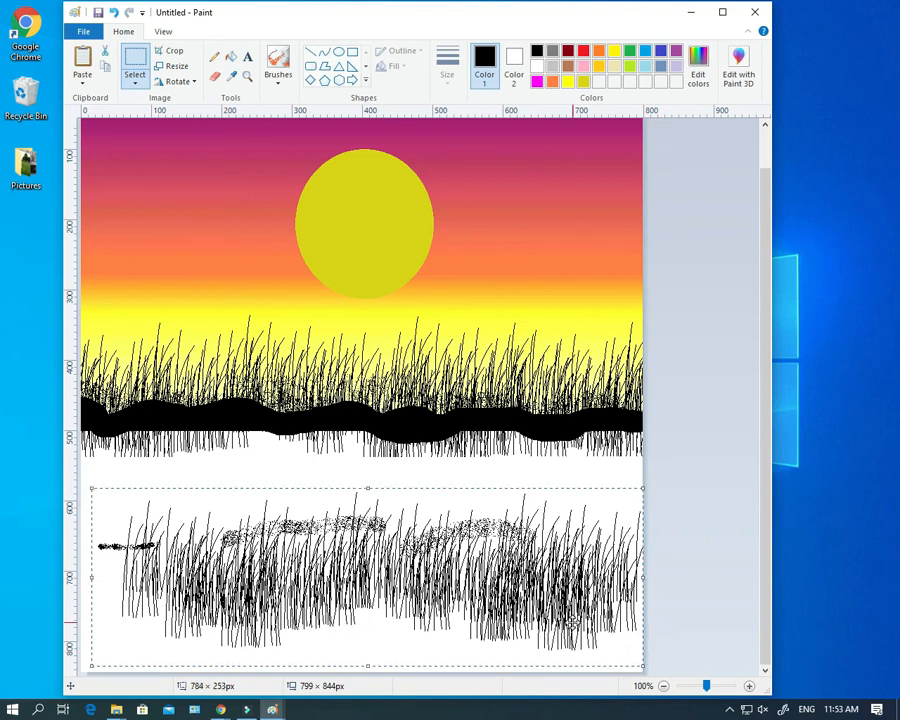
pyautogui.press('Delete')
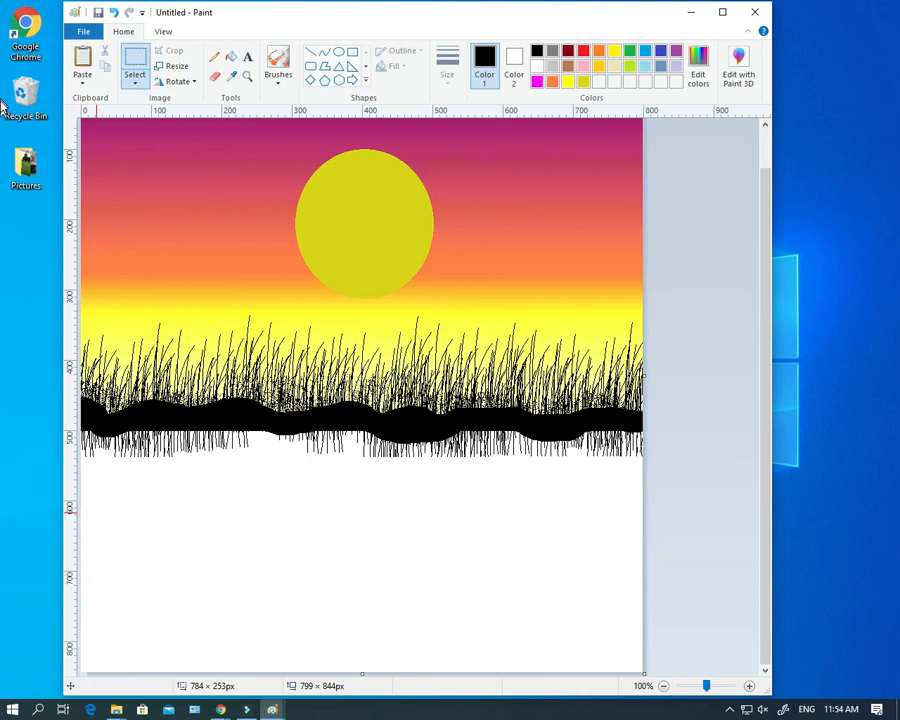
pyautogui.click(2, 133)
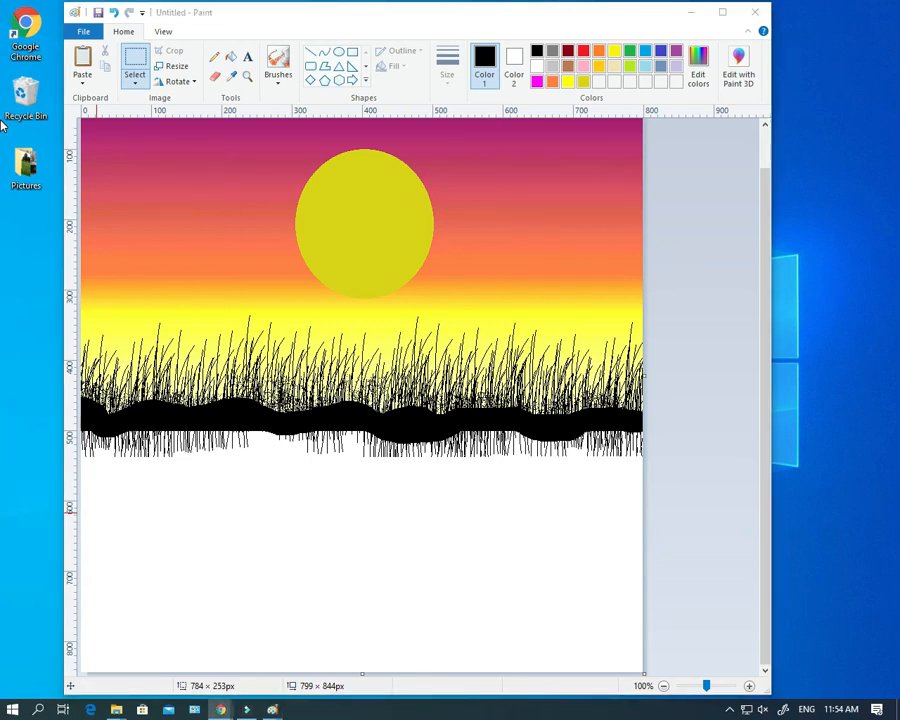
# Switch to Google Chrome and search Google Images for "animal silhouette"
pyautogui.moveTo(2, 122)
pyautogui.mouseDown()
pyautogui.moveTo(2, 90)
pyautogui.moveTo(435, 45)
pyautogui.moveTo(625, 50)
pyautogui.moveTo(621, 38)
pyautogui.moveTo(688, 50)
pyautogui.mouseUp()
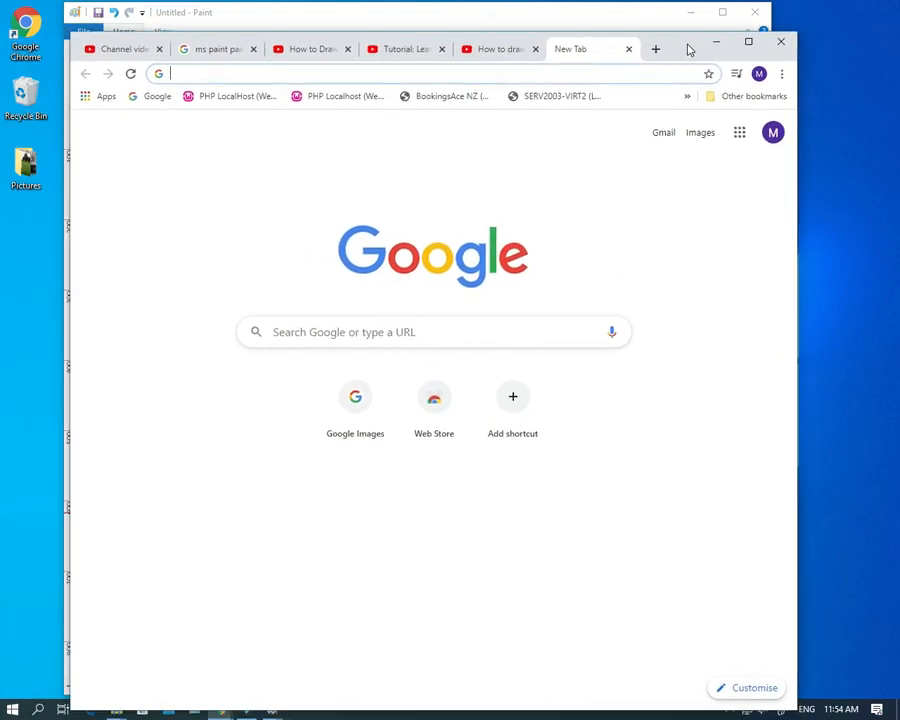
pyautogui.click(342, 331)
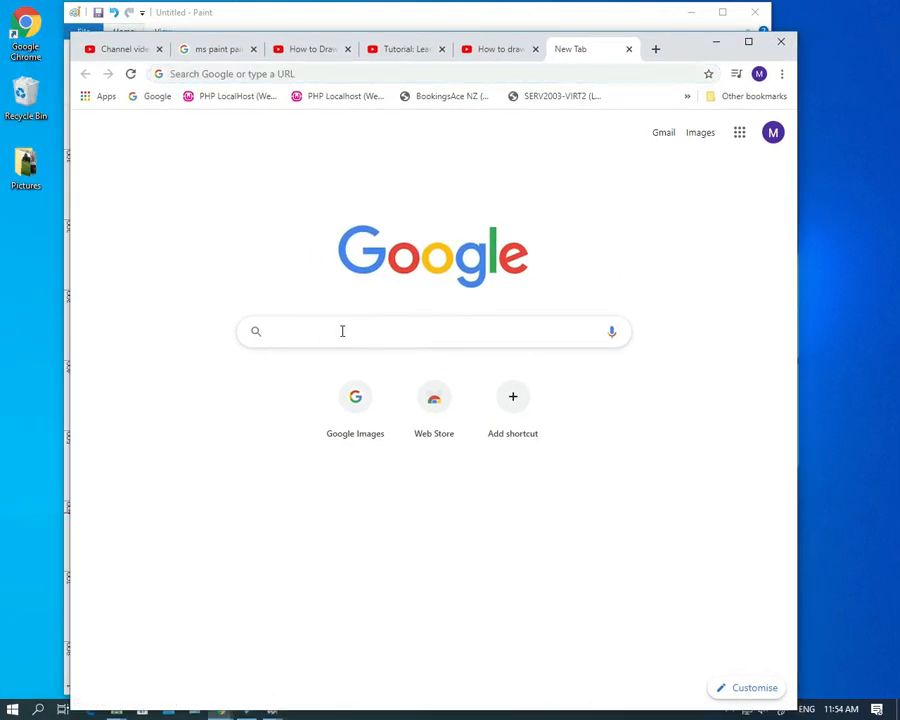
pyautogui.click(699, 135)
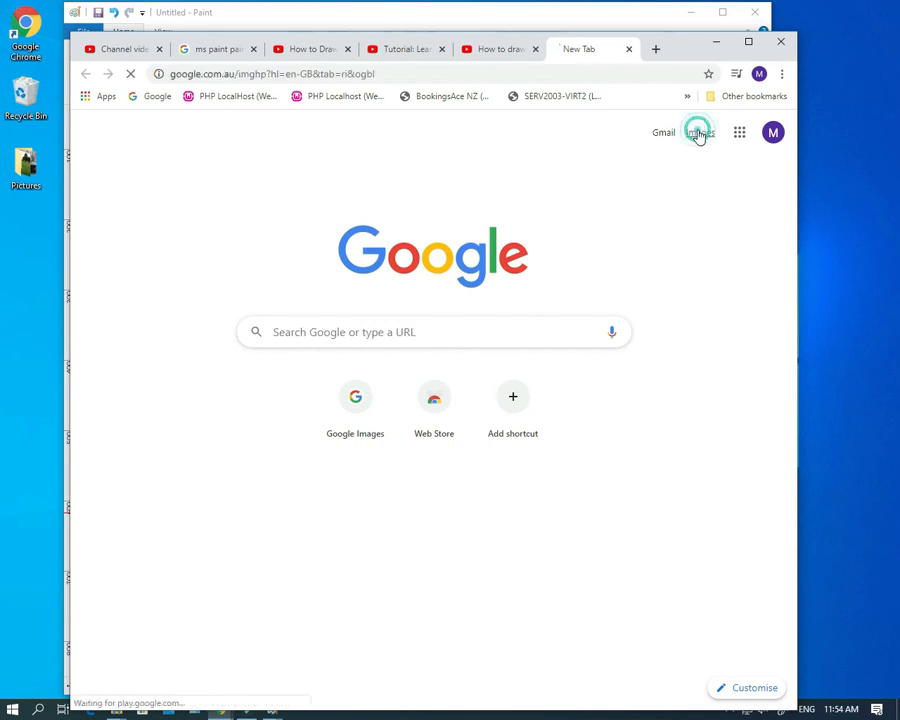
pyautogui.click(332, 336)
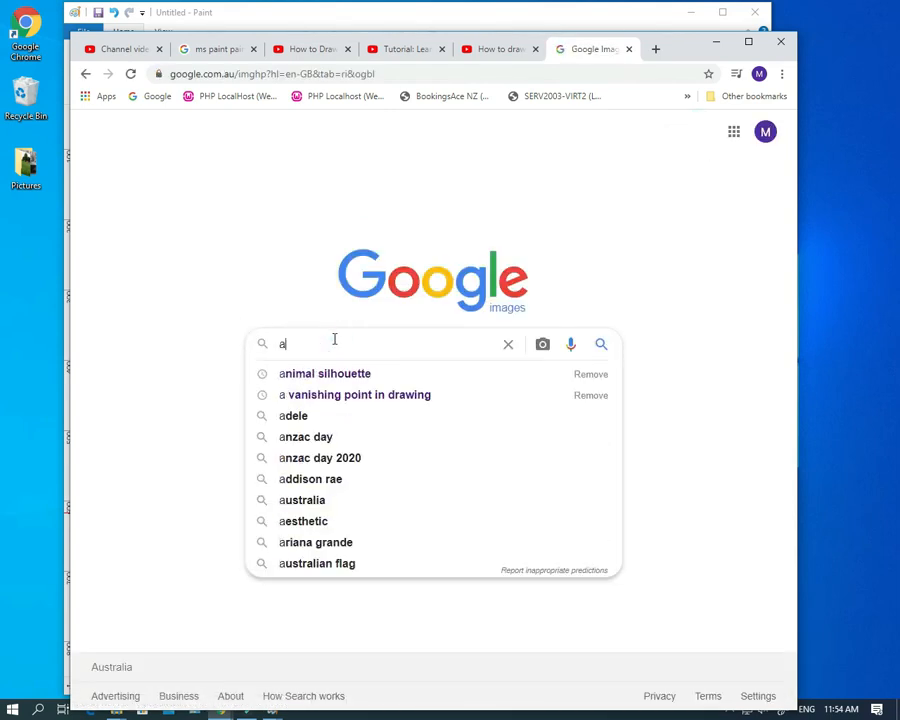
pyautogui.click(328, 375)
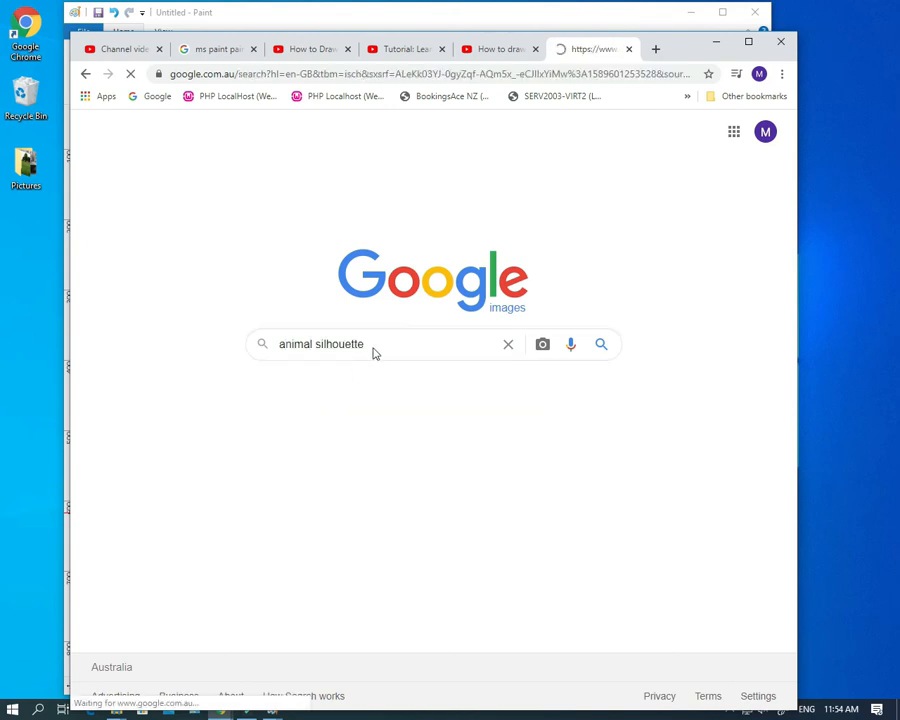
# Browse the animal silhouette results and open the howling wolf picture from clipart-library.com
pyautogui.scroll(-3, 420, 378)
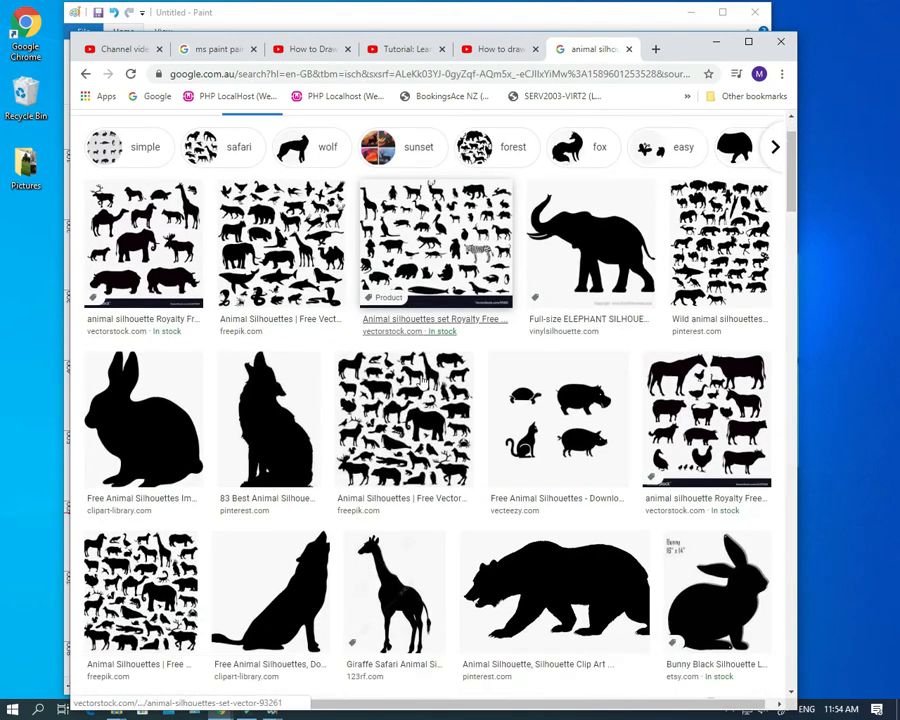
pyautogui.scroll(-5, 420, 382)
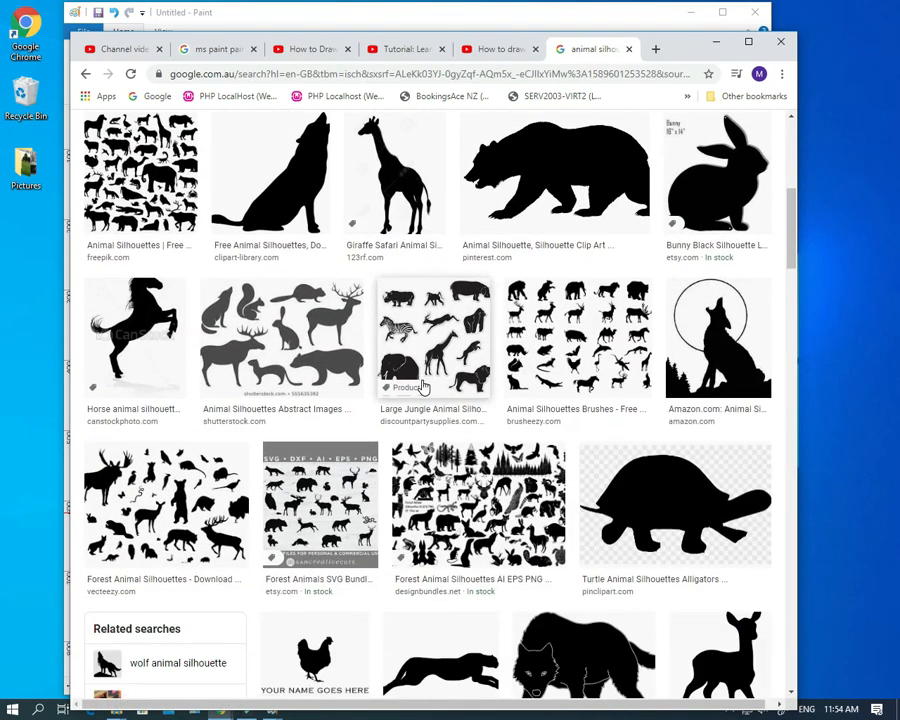
pyautogui.scroll(-6, 424, 389)
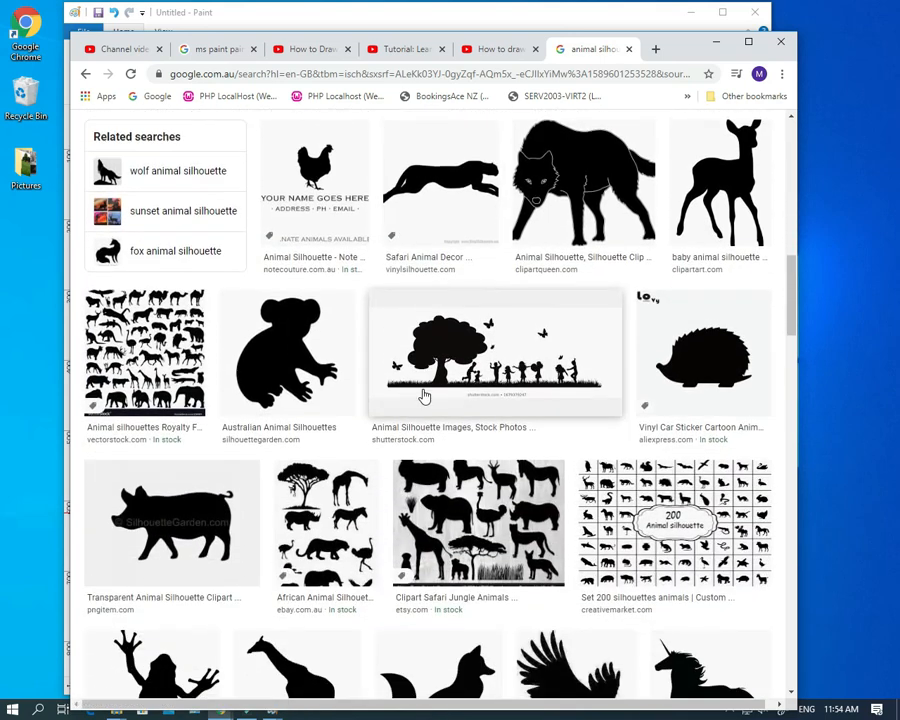
pyautogui.scroll(-2, 426, 403)
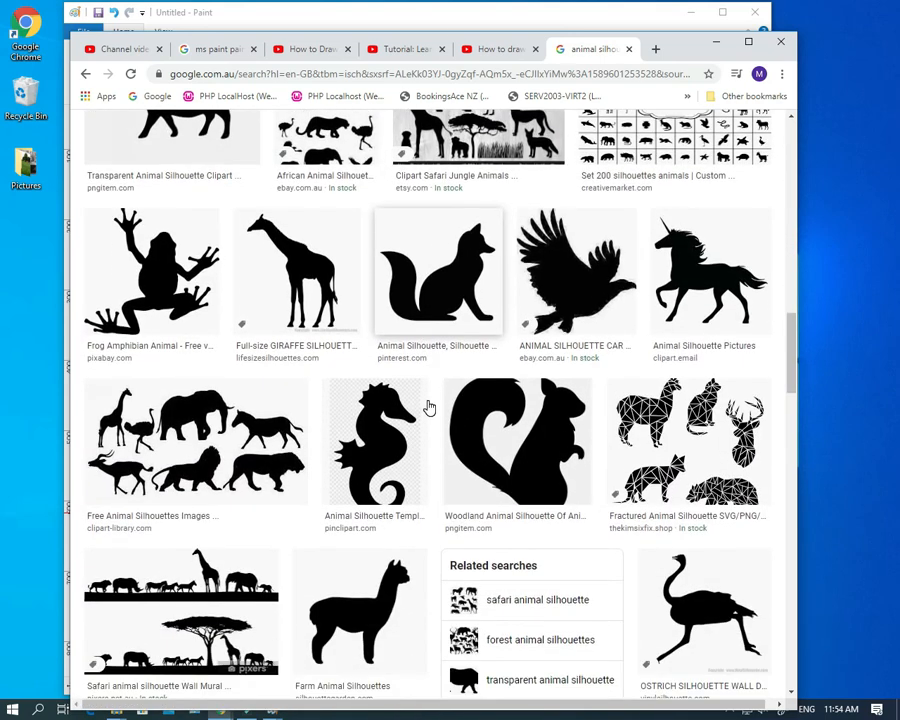
pyautogui.scroll(2, 431, 406)
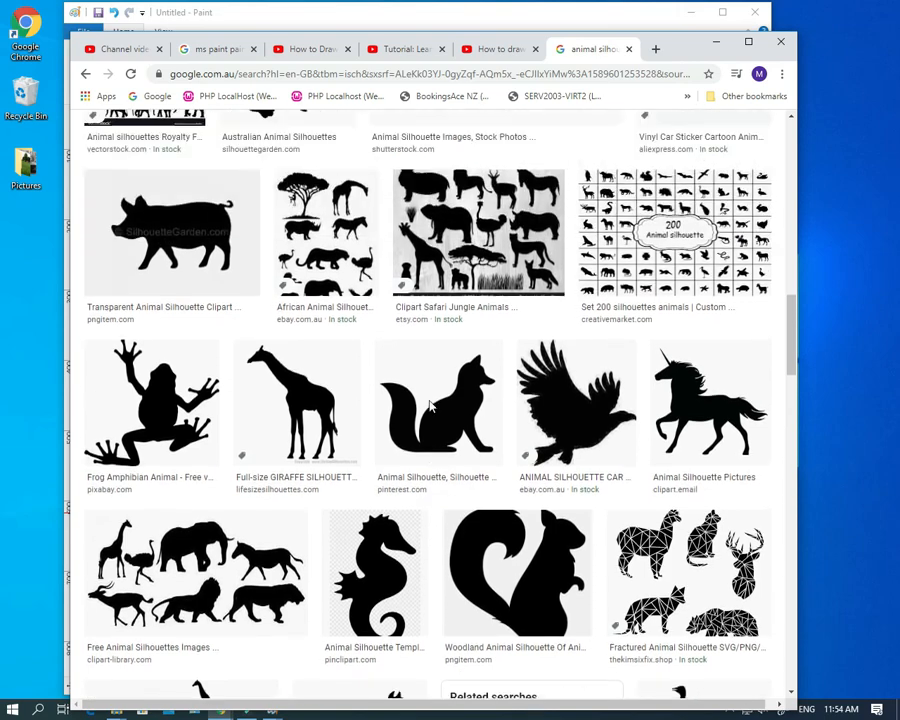
pyautogui.scroll(-3, 431, 404)
pyautogui.scroll(1, 433, 406)
pyautogui.scroll(13, 433, 406)
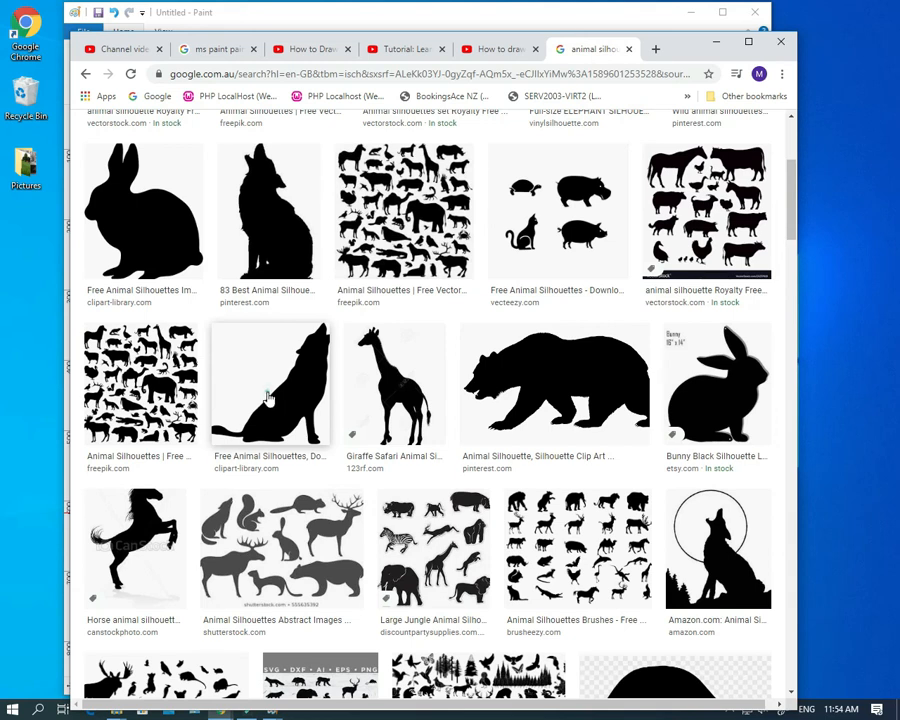
pyautogui.click(268, 398)
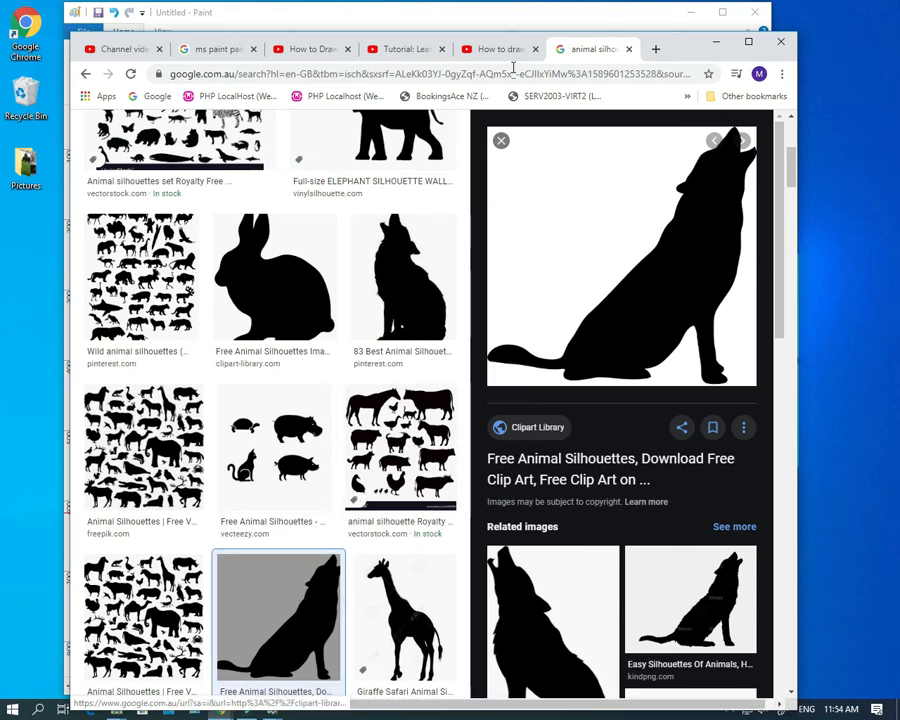
# Copy the howling wolf silhouette image from the search results
pyautogui.moveTo(689, 54)
pyautogui.mouseDown()
pyautogui.moveTo(695, 408)
pyautogui.moveTo(707, 476)
pyautogui.mouseUp()
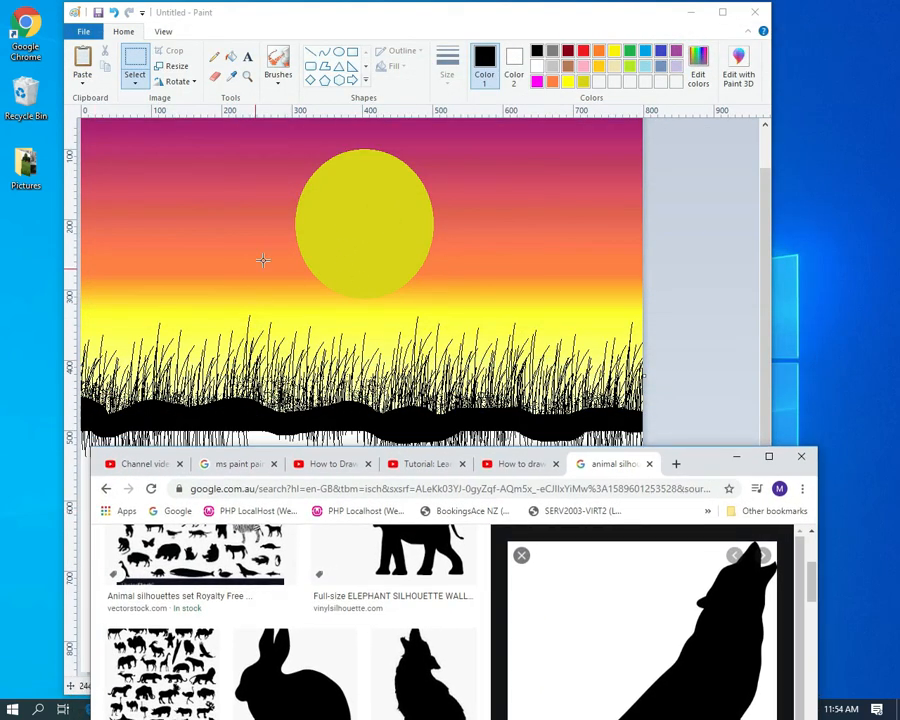
pyautogui.moveTo(704, 468)
pyautogui.mouseDown()
pyautogui.moveTo(680, 166)
pyautogui.moveTo(682, 173)
pyautogui.mouseUp()
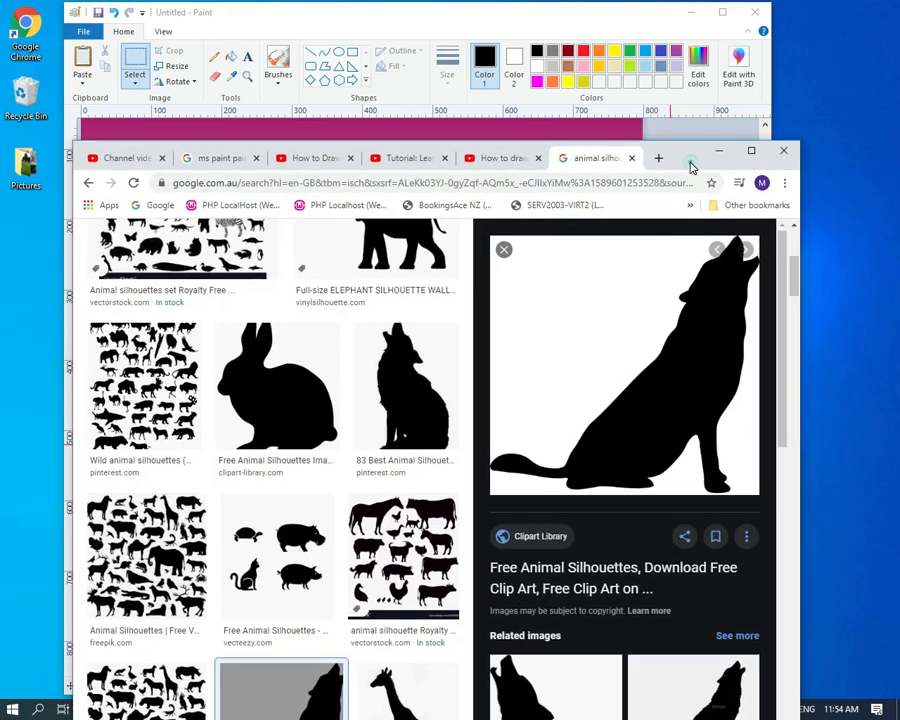
pyautogui.moveTo(690, 165); pyautogui.dragTo(682, 92)
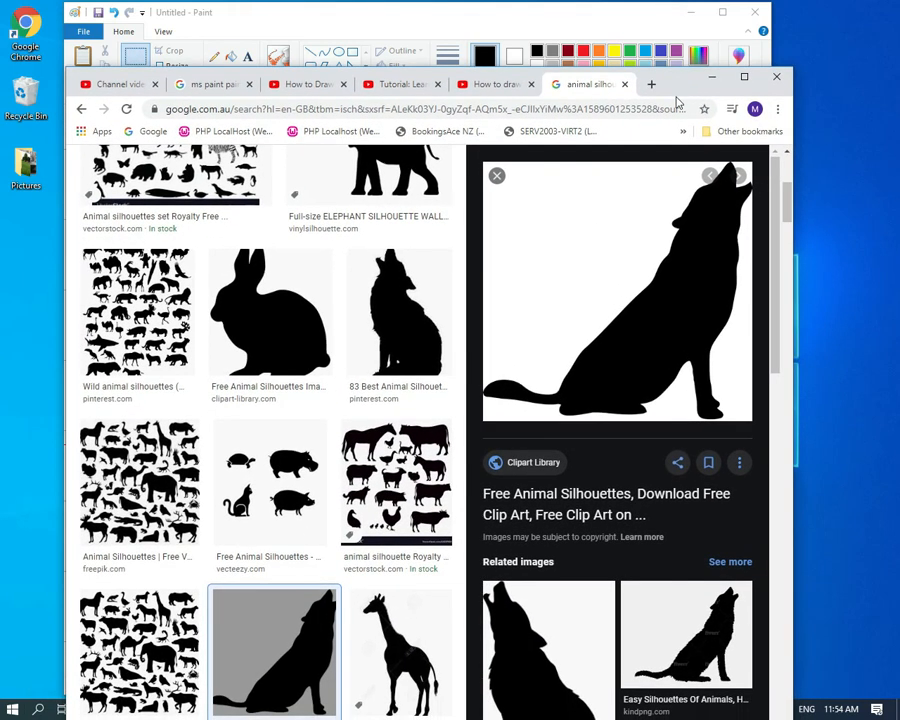
pyautogui.rightClick(313, 636)
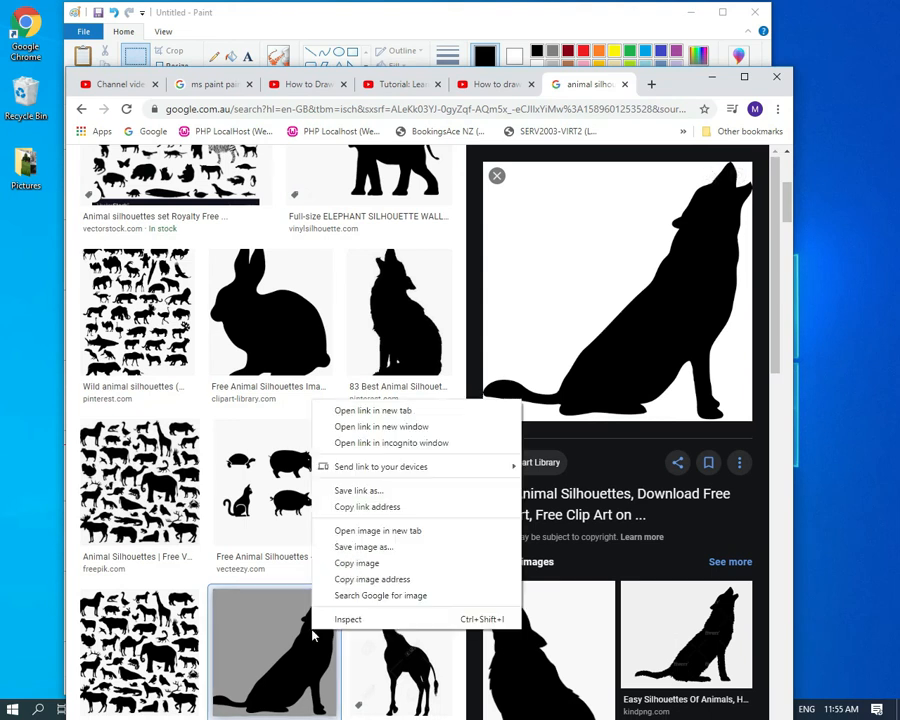
pyautogui.click(341, 564)
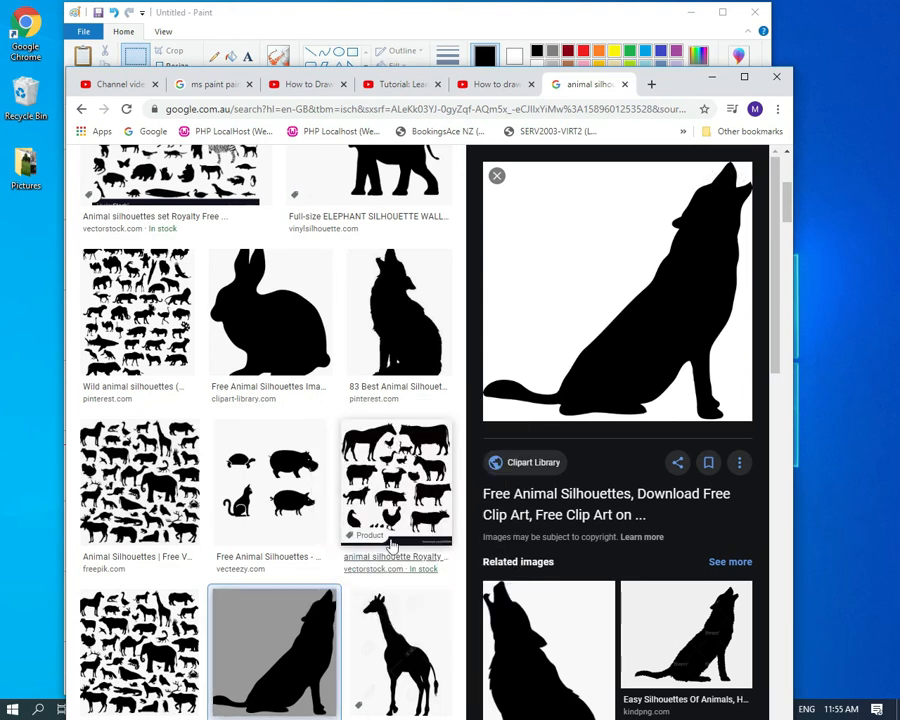
# Switch back to Paint, paste the wolf silhouette into the sunset picture and place it in the sky beside the sun
pyautogui.moveTo(683, 86)
pyautogui.mouseDown()
pyautogui.moveTo(720, 128)
pyautogui.moveTo(891, 490)
pyautogui.moveTo(873, 548)
pyautogui.moveTo(887, 567)
pyautogui.mouseUp()
pyautogui.click(566, 22)
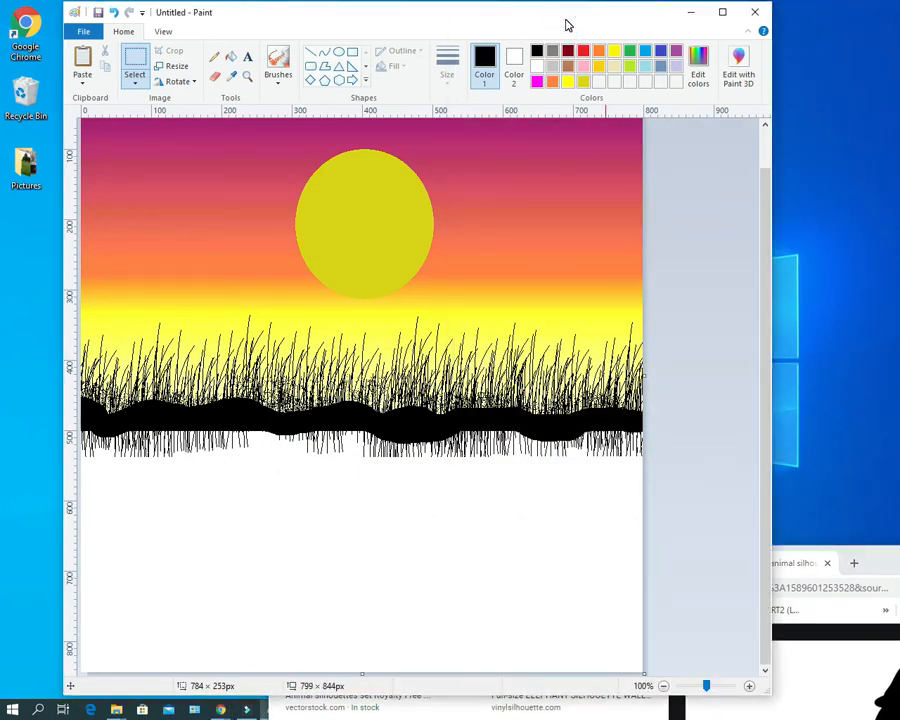
pyautogui.hotkey('ctrl', 'v')
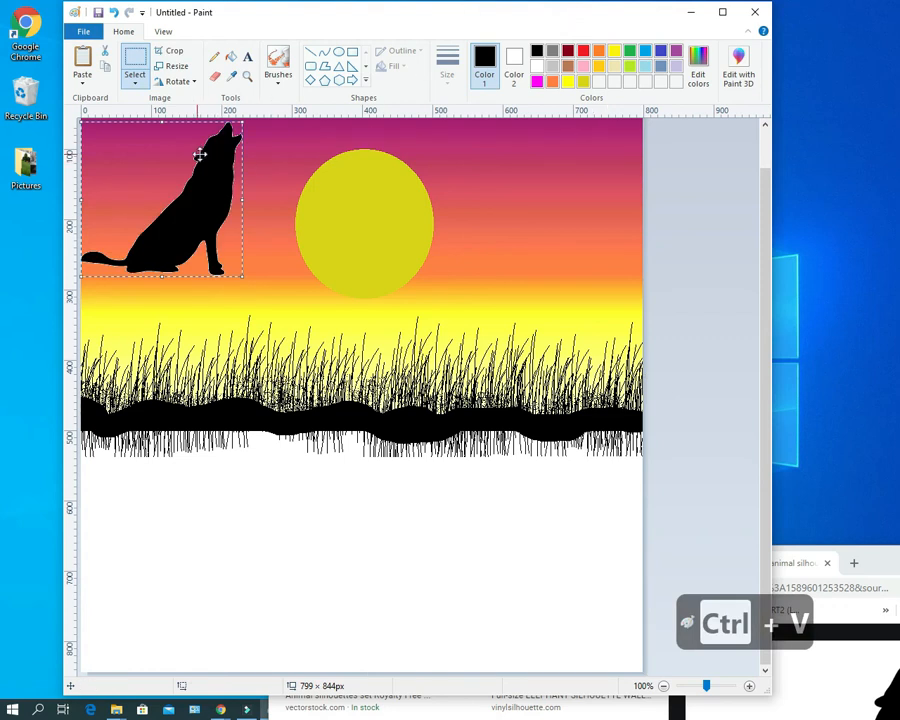
pyautogui.moveTo(209, 183)
pyautogui.mouseDown()
pyautogui.moveTo(352, 242)
pyautogui.moveTo(372, 268)
pyautogui.moveTo(373, 300)
pyautogui.moveTo(371, 288)
pyautogui.moveTo(222, 209)
pyautogui.moveTo(217, 193)
pyautogui.mouseUp()
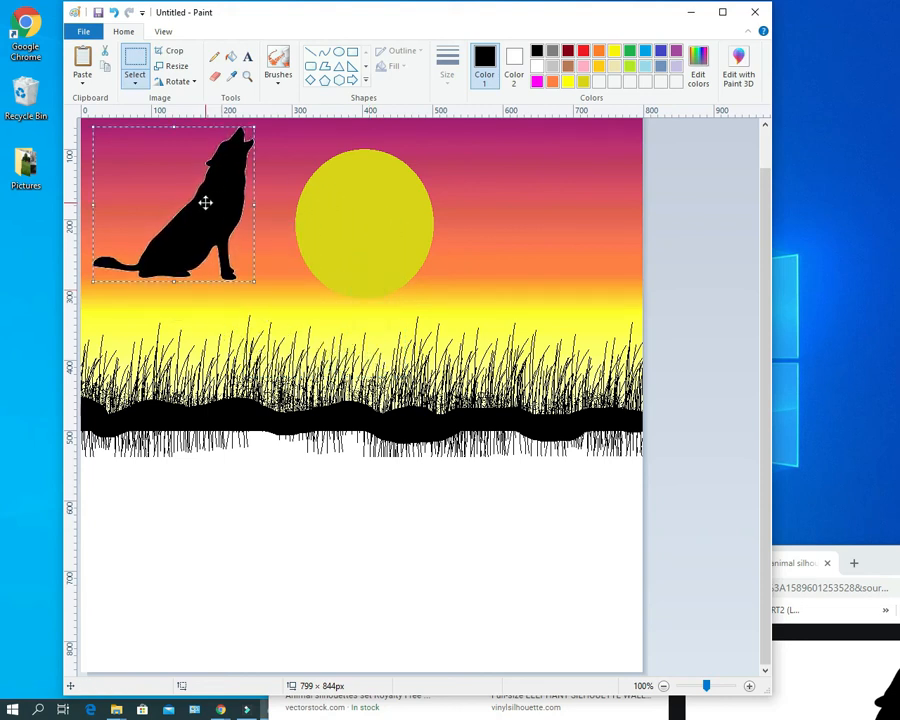
pyautogui.moveTo(202, 202); pyautogui.dragTo(186, 199)
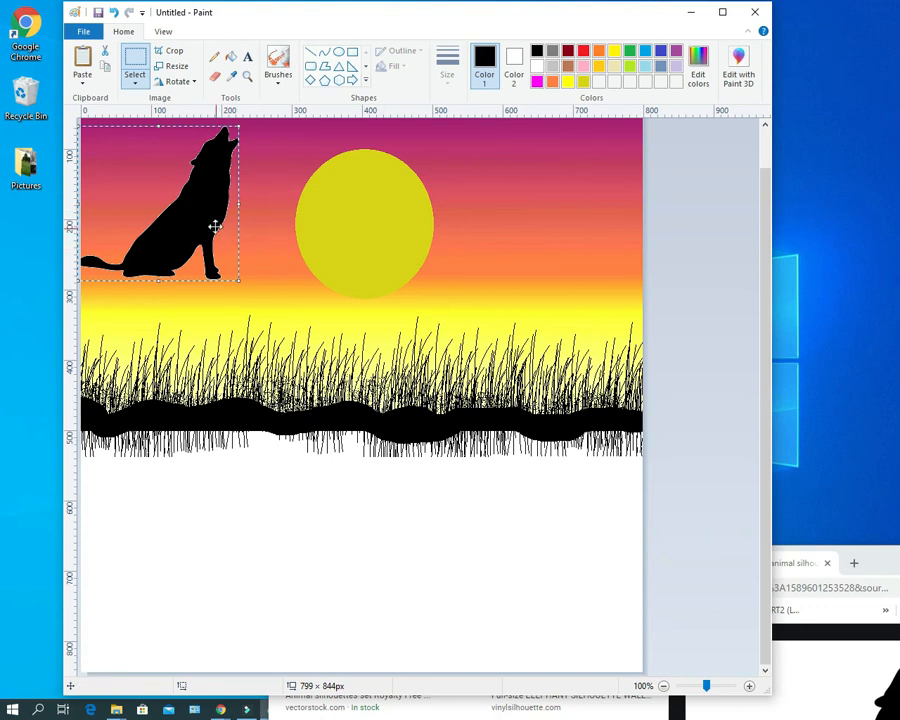
# Examine the pasted wolf's outline up close for leftover edge pixels, and undo the paste
pyautogui.keyDown('ctrl'); pyautogui.scroll(1, 193, 205); pyautogui.keyUp('ctrl')
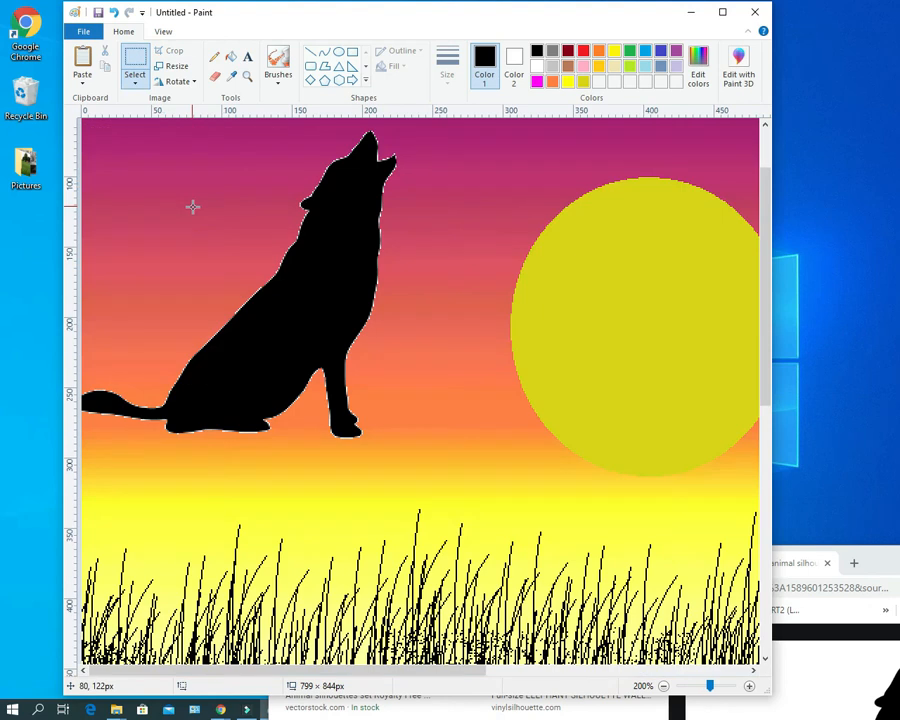
pyautogui.keyDown('ctrl'); pyautogui.scroll(1, 287, 273); pyautogui.keyUp('ctrl')
pyautogui.keyDown('ctrl'); pyautogui.scroll(1, 319, 300); pyautogui.keyUp('ctrl')
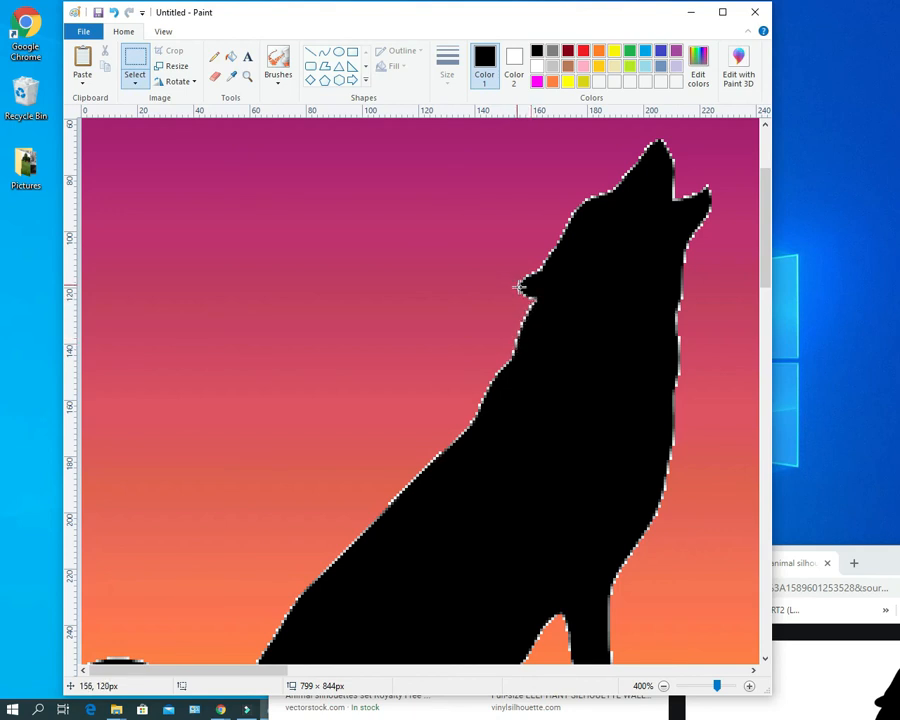
pyautogui.scroll(-3, 519, 287)
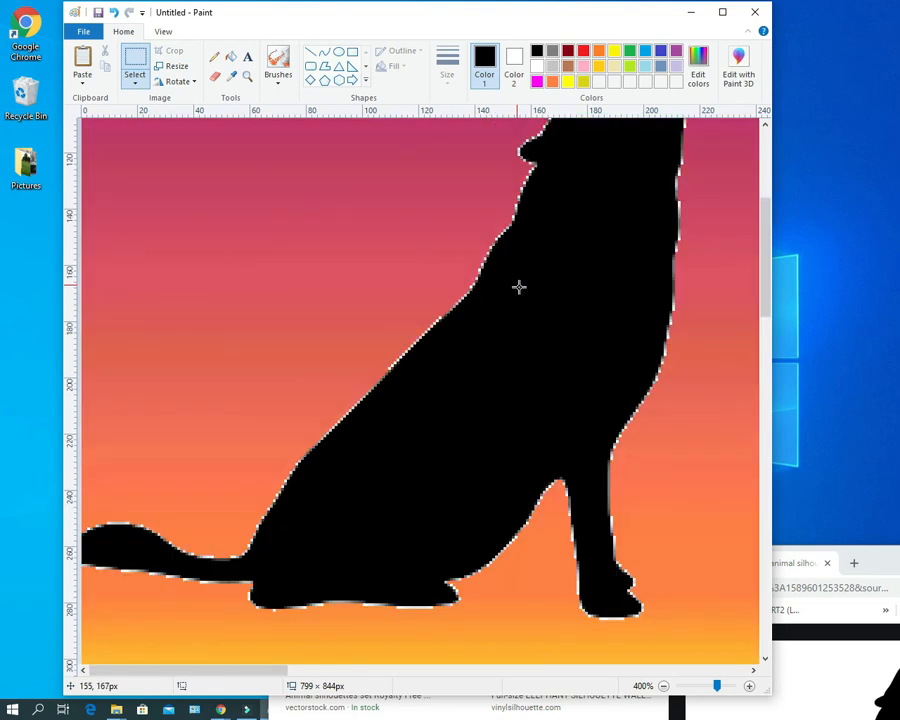
pyautogui.scroll(-5, 519, 287)
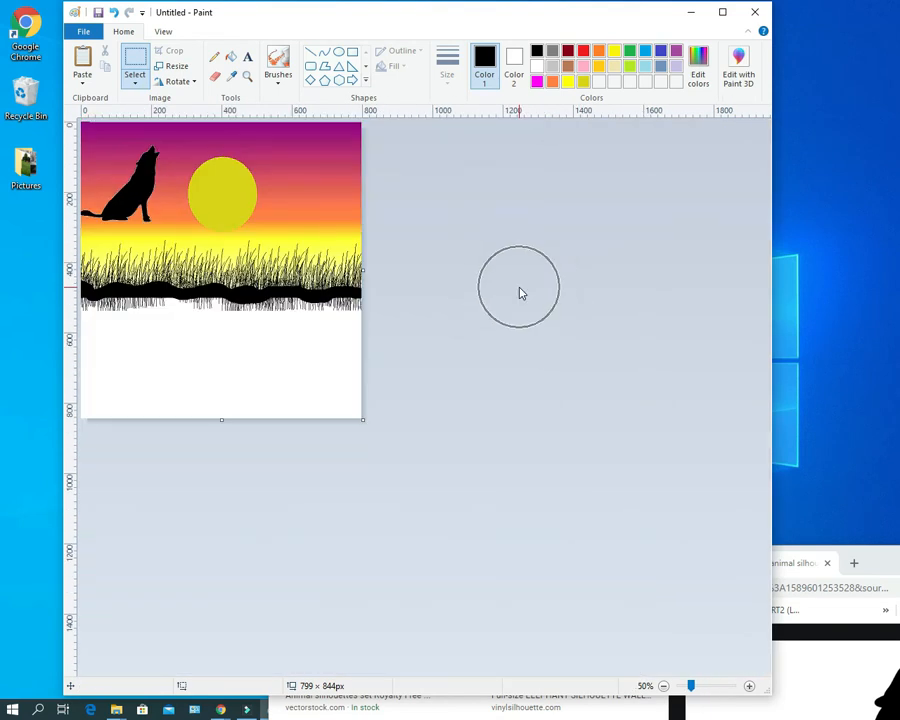
pyautogui.scroll(1, 380, 295)
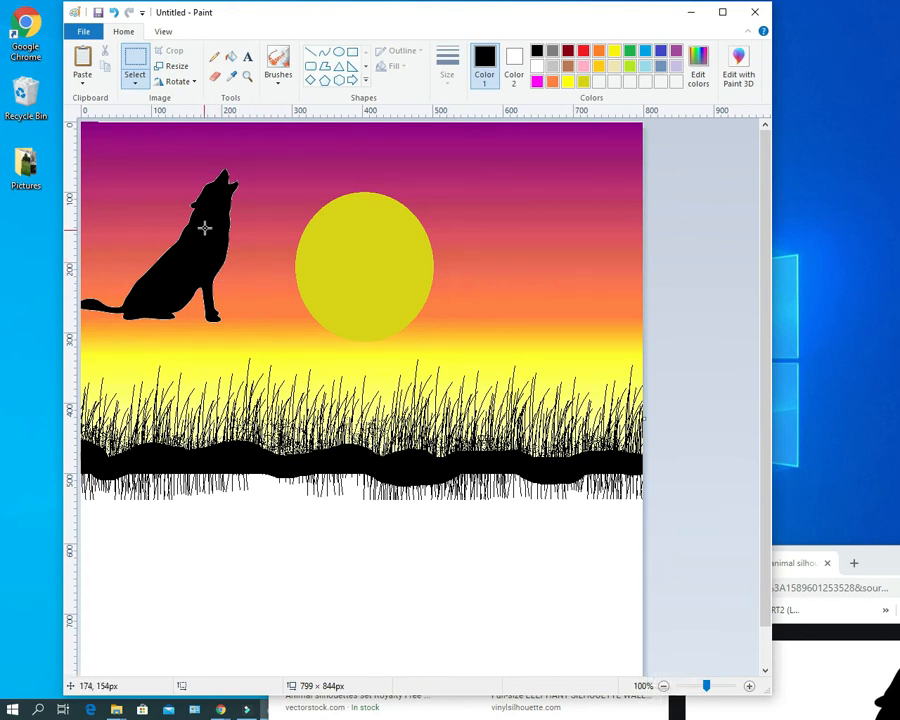
pyautogui.hotkey('ctrl', 'z')
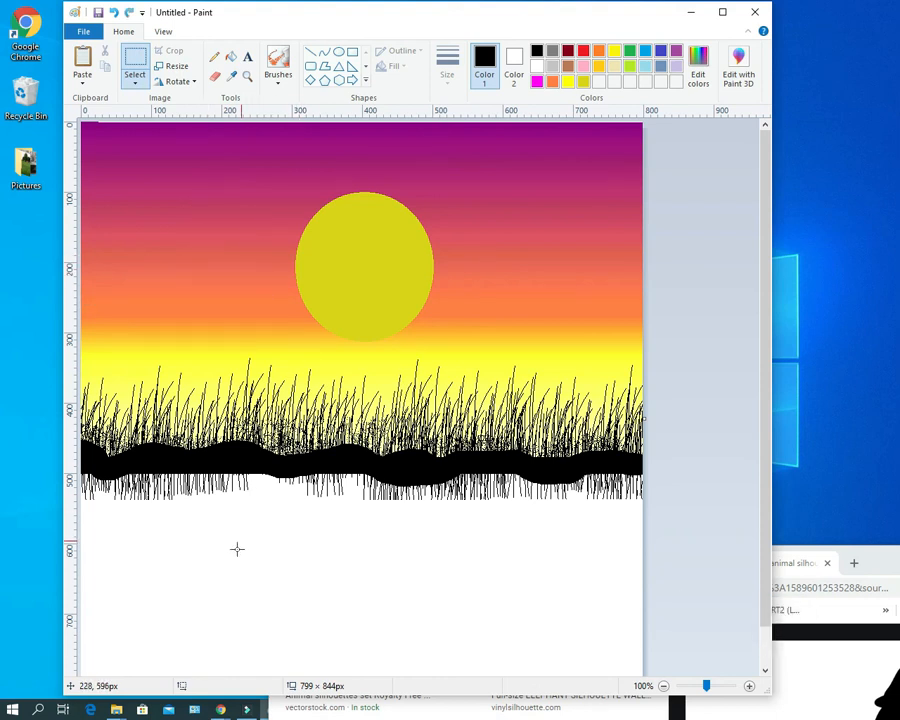
# Open a second Paint window and paste the copied wolf silhouette onto its blank canvas
pyautogui.click(13, 709)
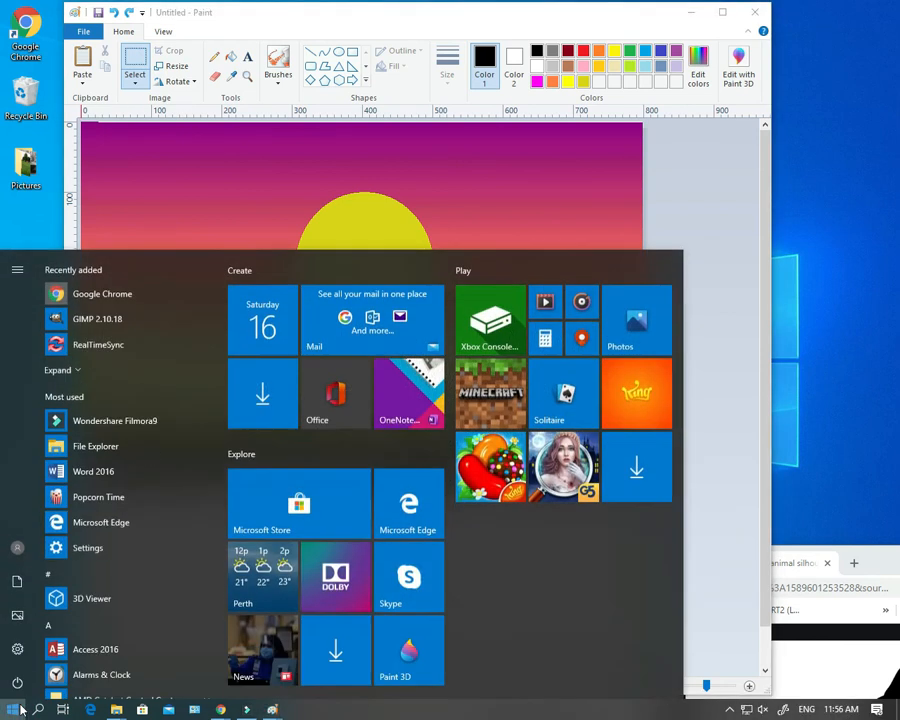
pyautogui.click(20, 710)
pyautogui.click(20, 710)
pyautogui.write('paint')
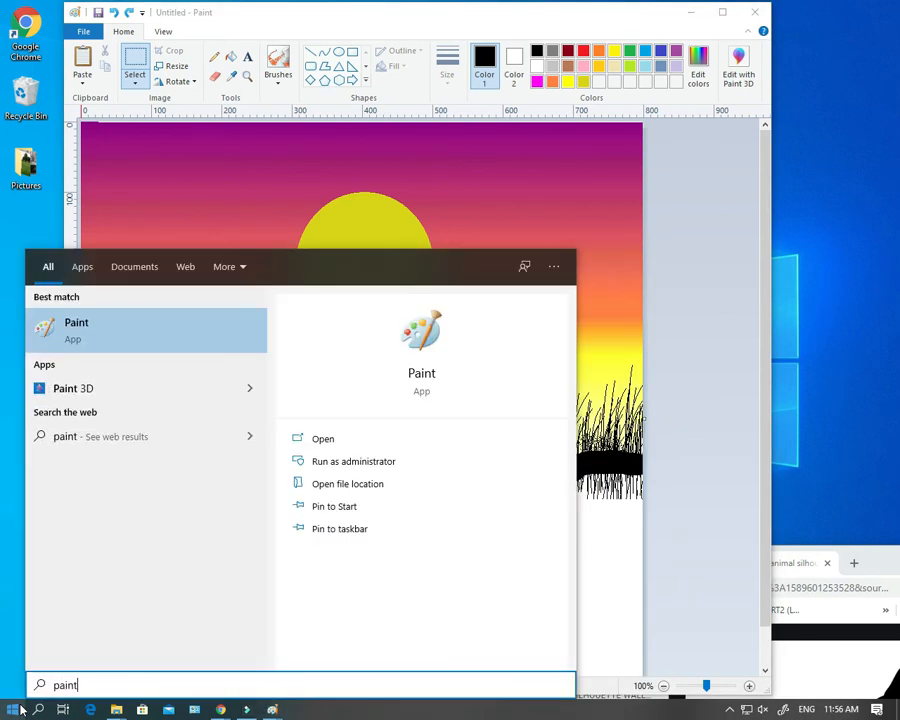
pyautogui.press('Return')
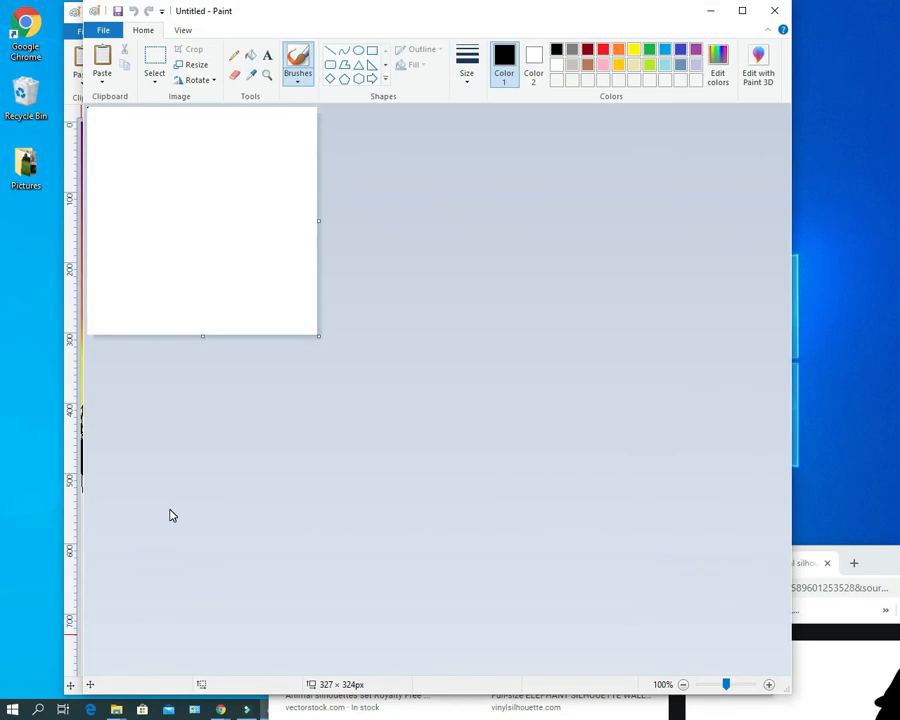
pyautogui.hotkey('ctrl', 'v')
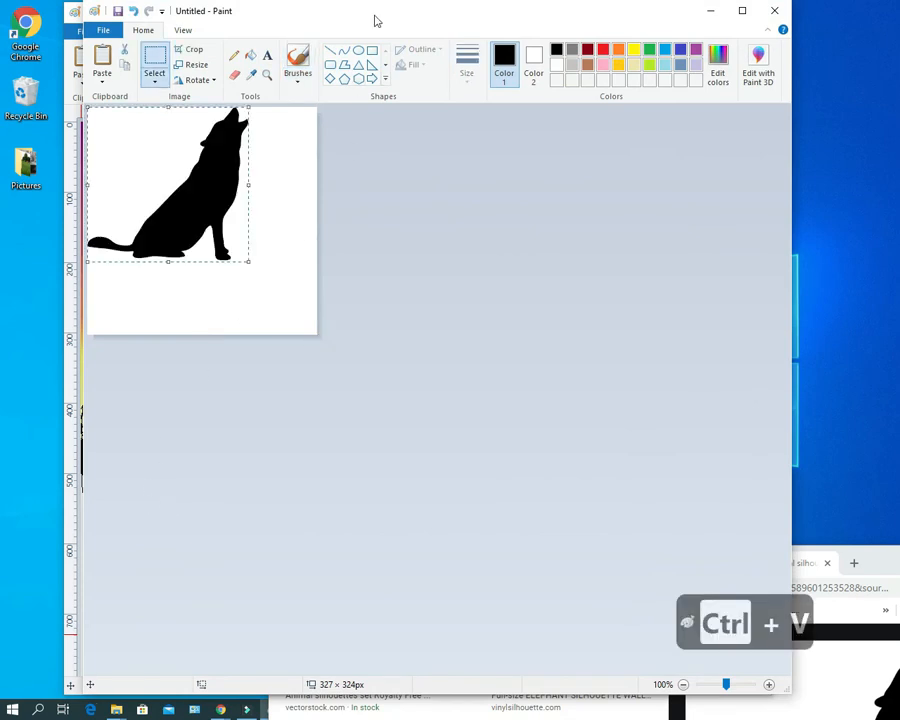
# Move the pasted wolf silhouette to the middle of the white canvas and deselect it
pyautogui.moveTo(384, 12); pyautogui.dragTo(405, 43)
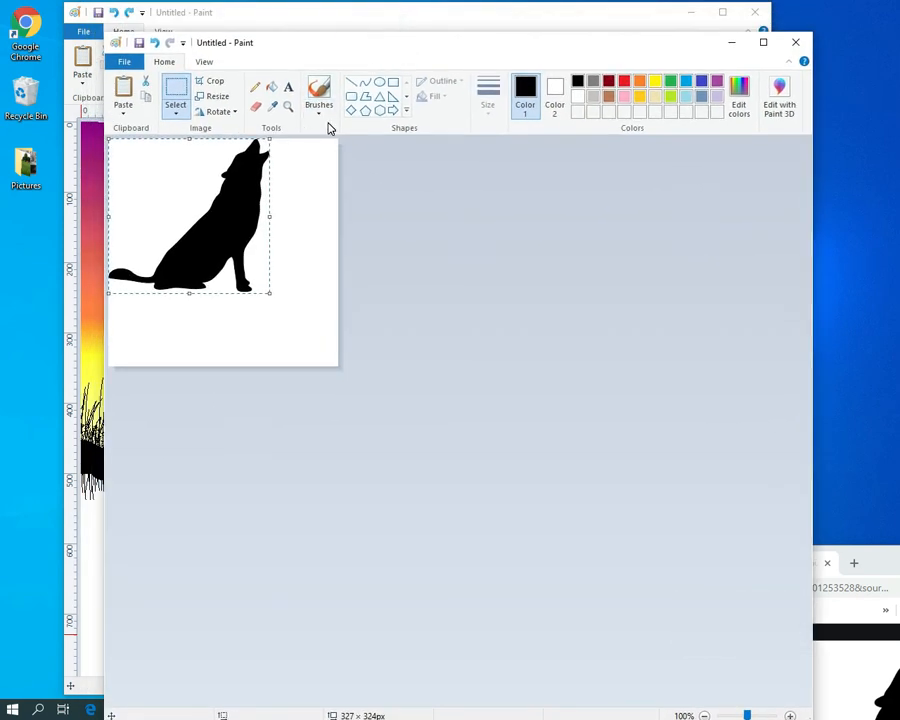
pyautogui.moveTo(160, 236); pyautogui.dragTo(195, 264)
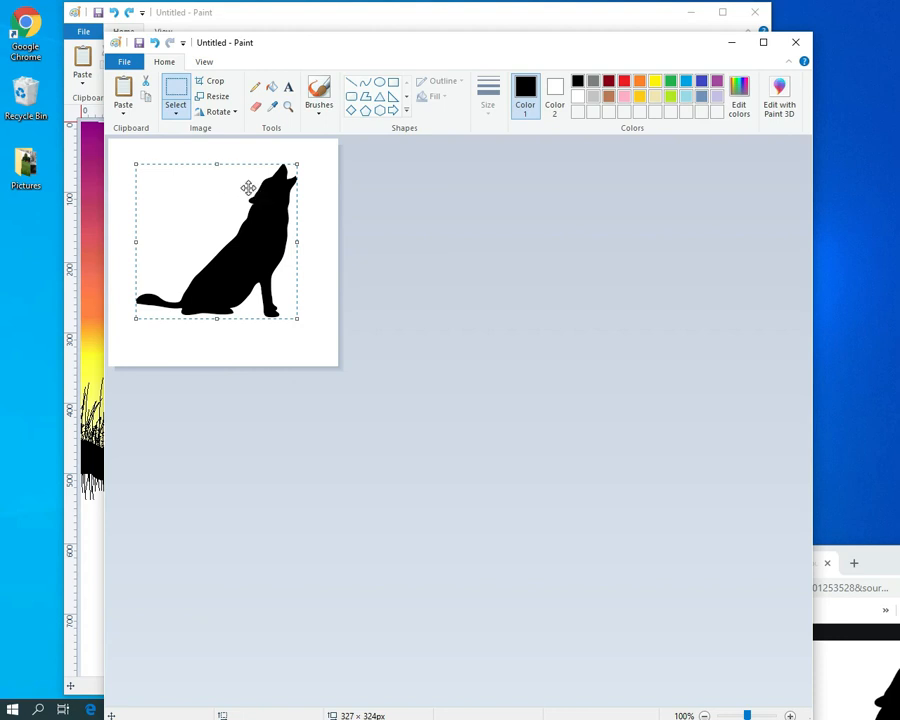
pyautogui.click(312, 198)
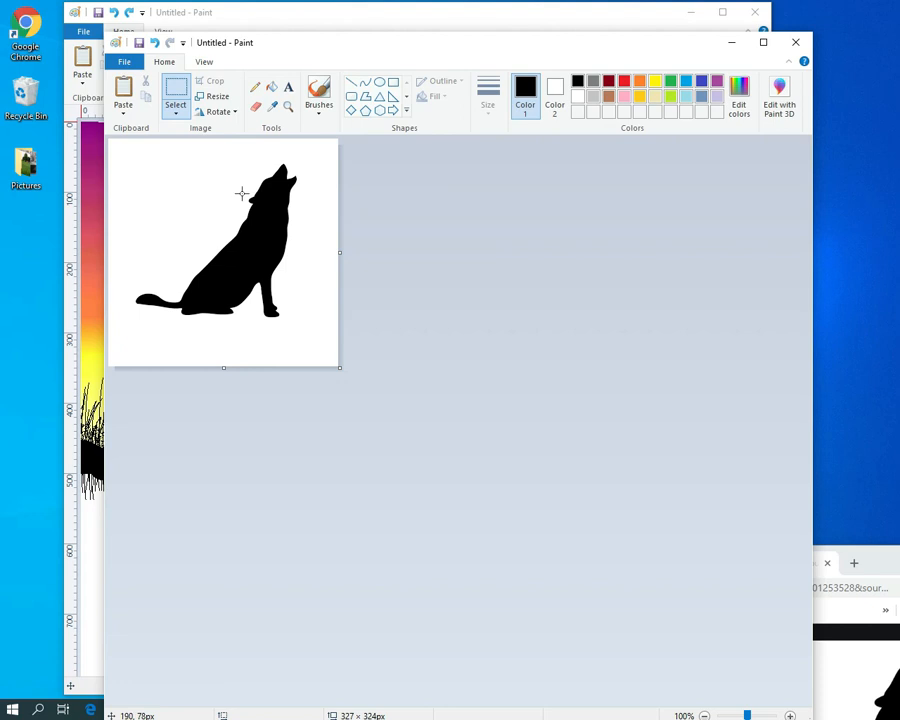
# Save the wolf picture in the Documents folder as a Monochrome Bitmap named dog, accepting the reduced color quality
pyautogui.click(124, 64)
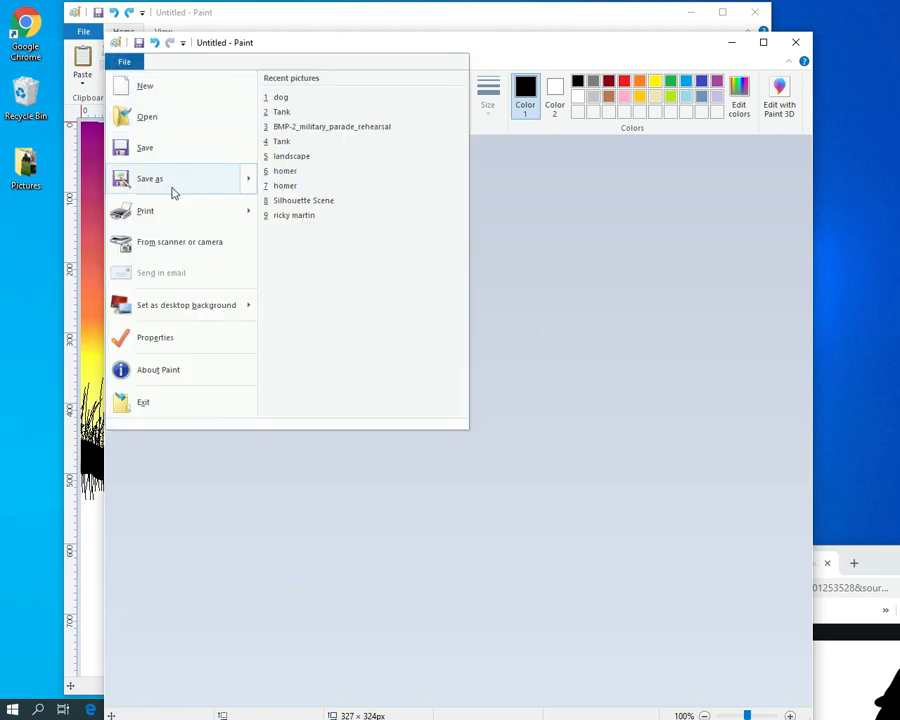
pyautogui.moveTo(233, 190)
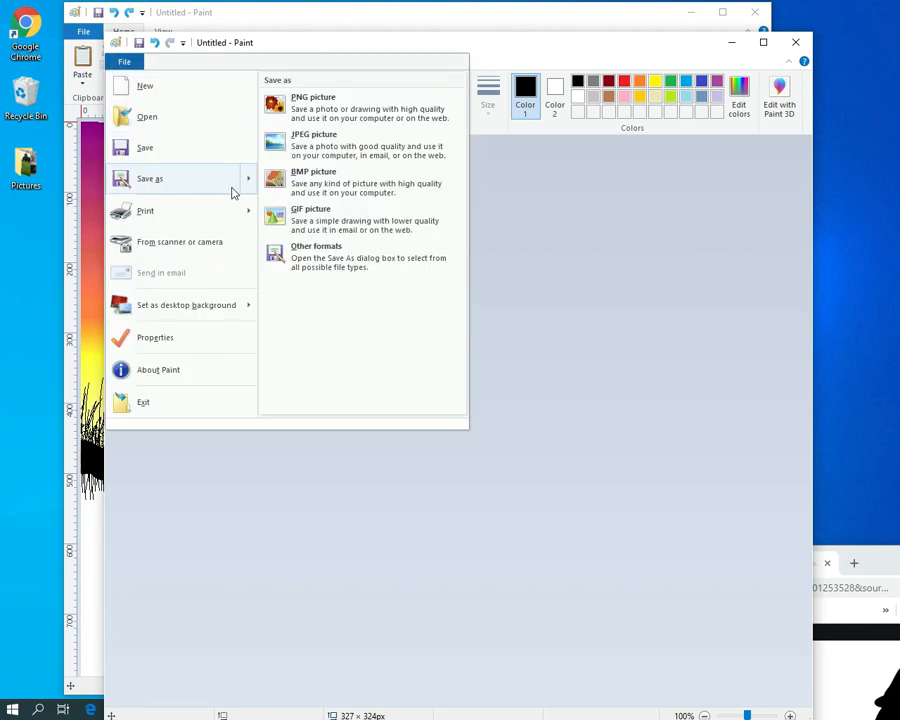
pyautogui.click(284, 190)
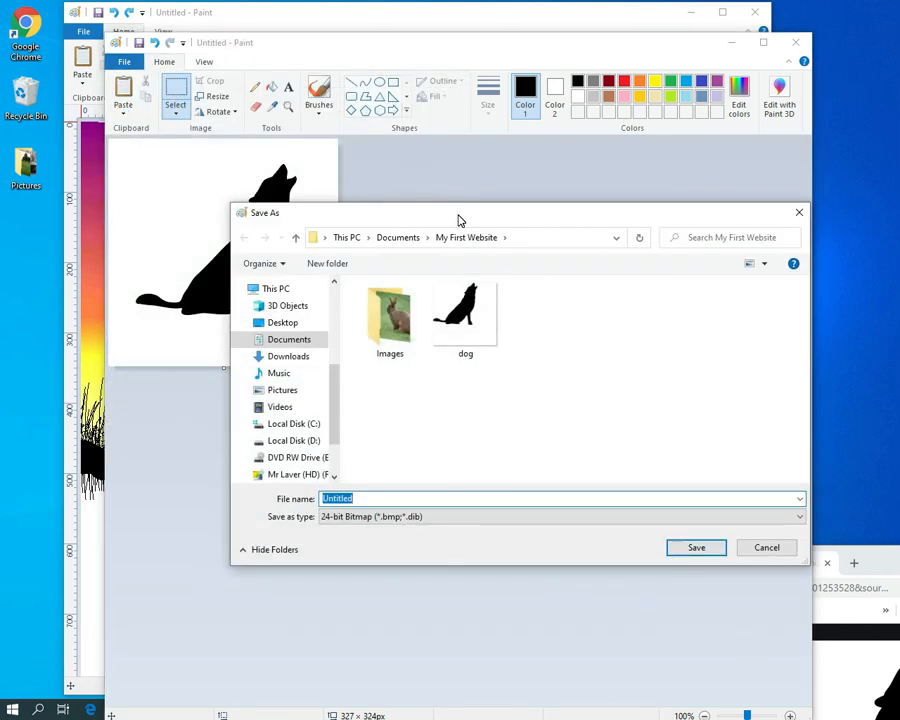
pyautogui.write('dog')
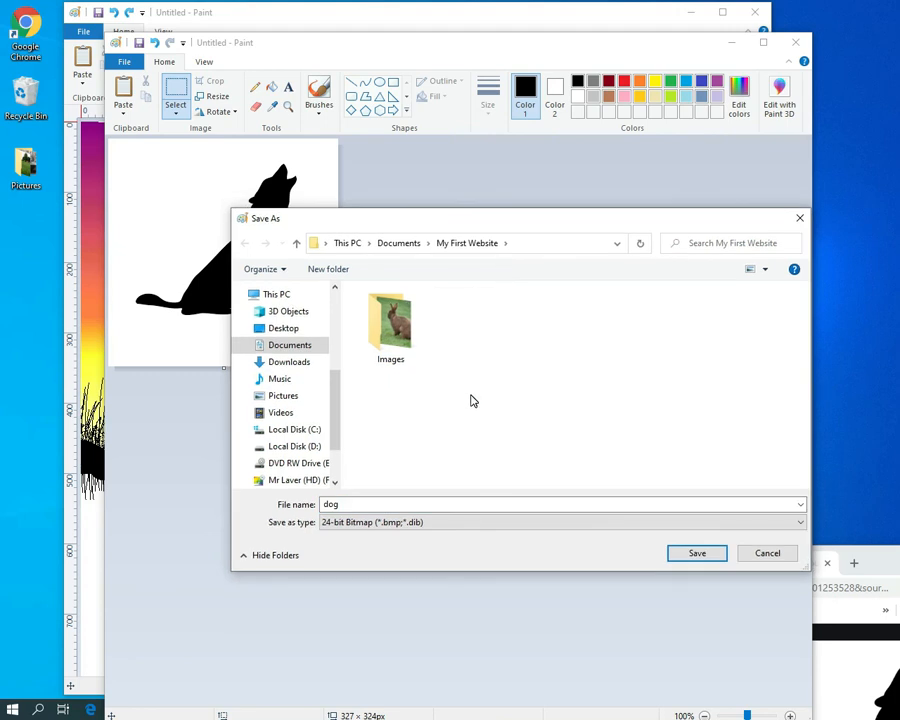
pyautogui.click(430, 522)
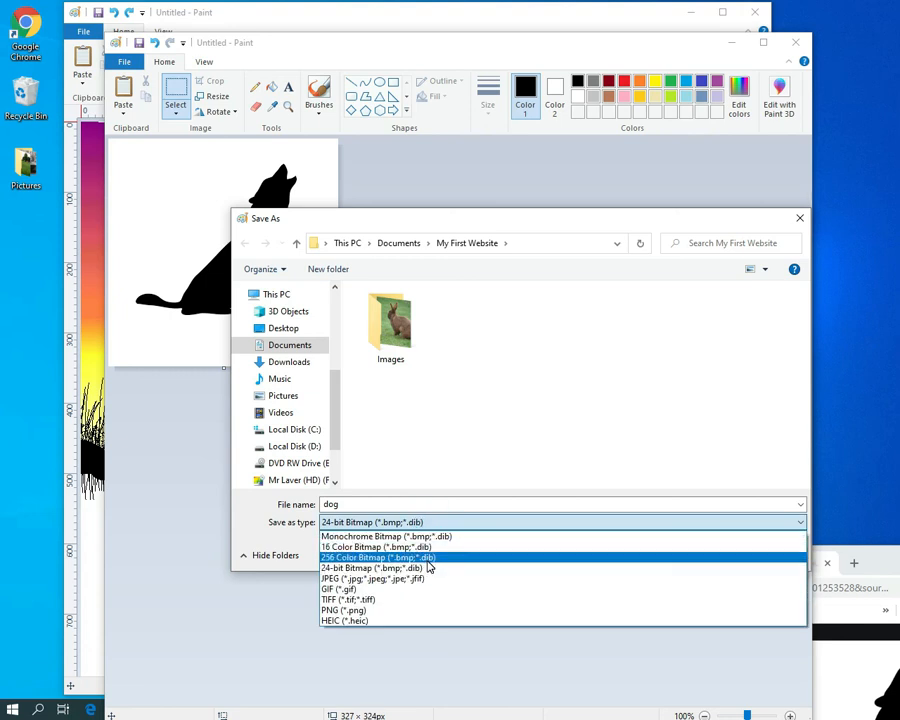
pyautogui.click(377, 537)
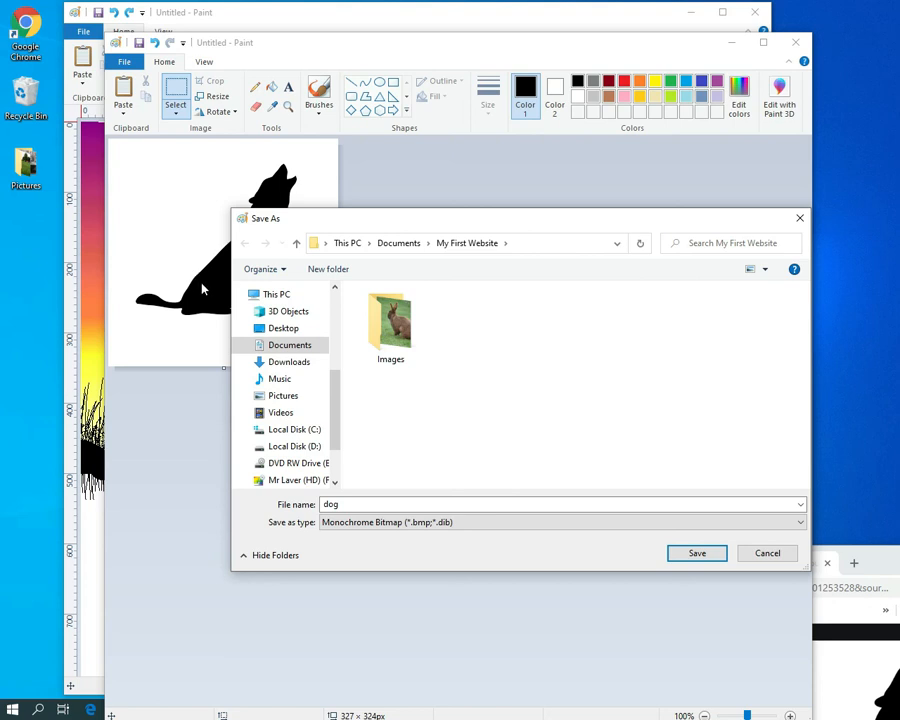
pyautogui.moveTo(417, 230); pyautogui.dragTo(377, 226)
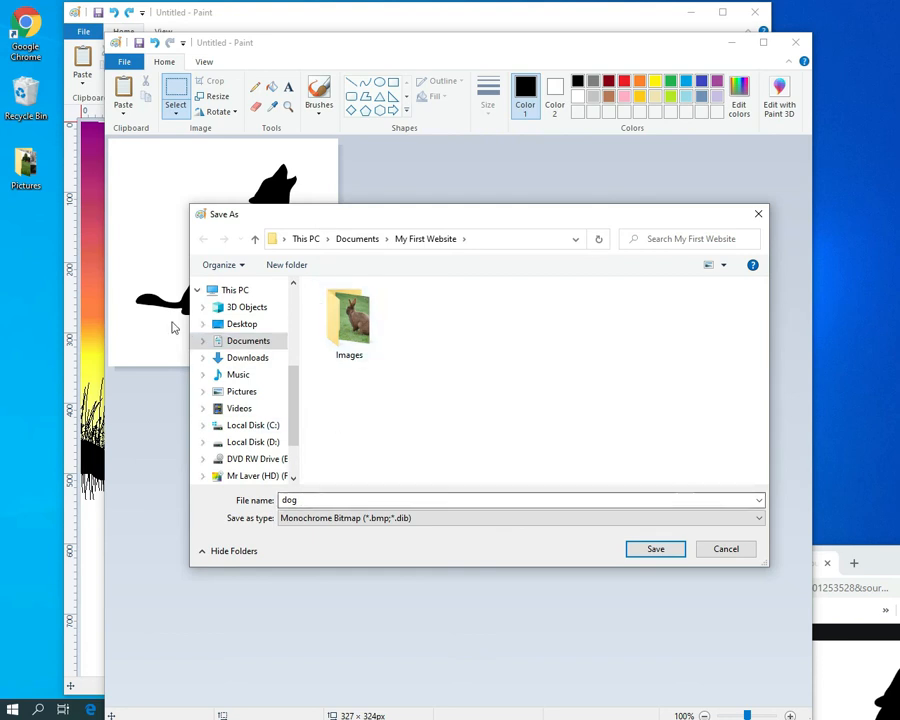
pyautogui.doubleClick(306, 501)
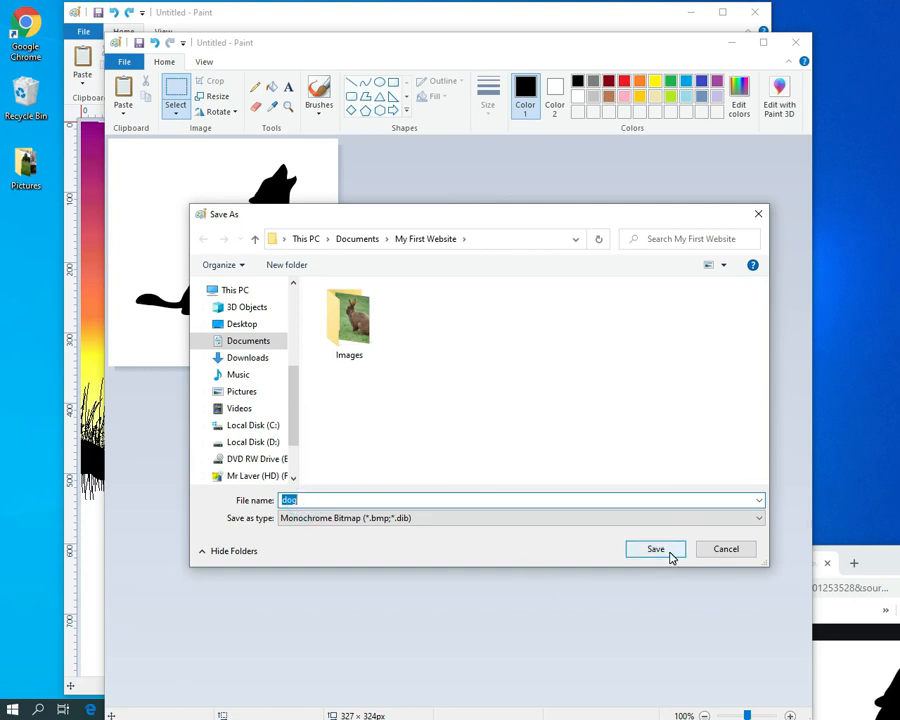
pyautogui.click(382, 234)
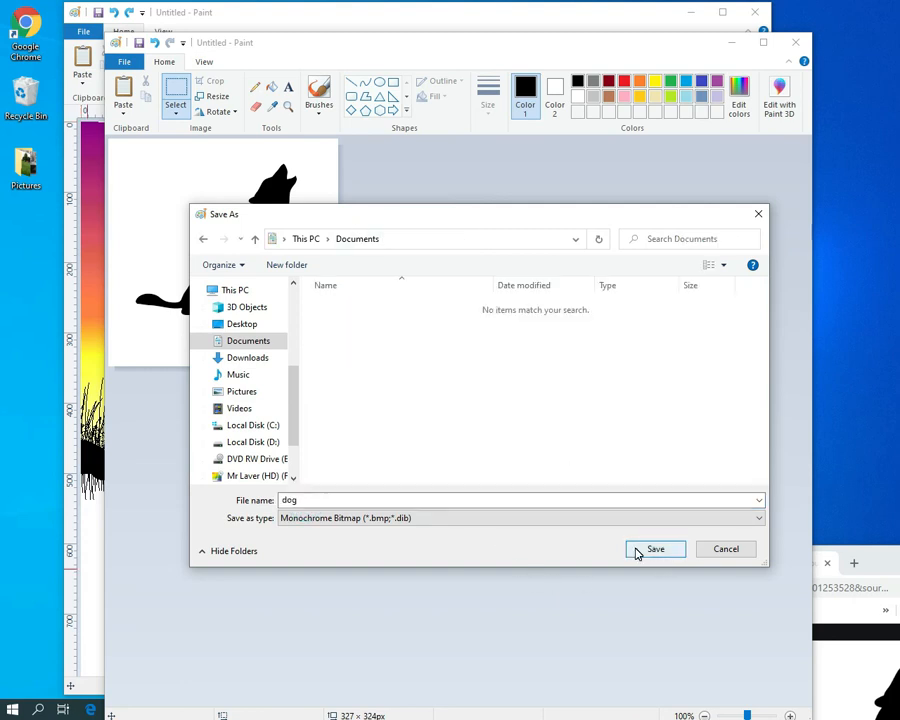
pyautogui.click(633, 548)
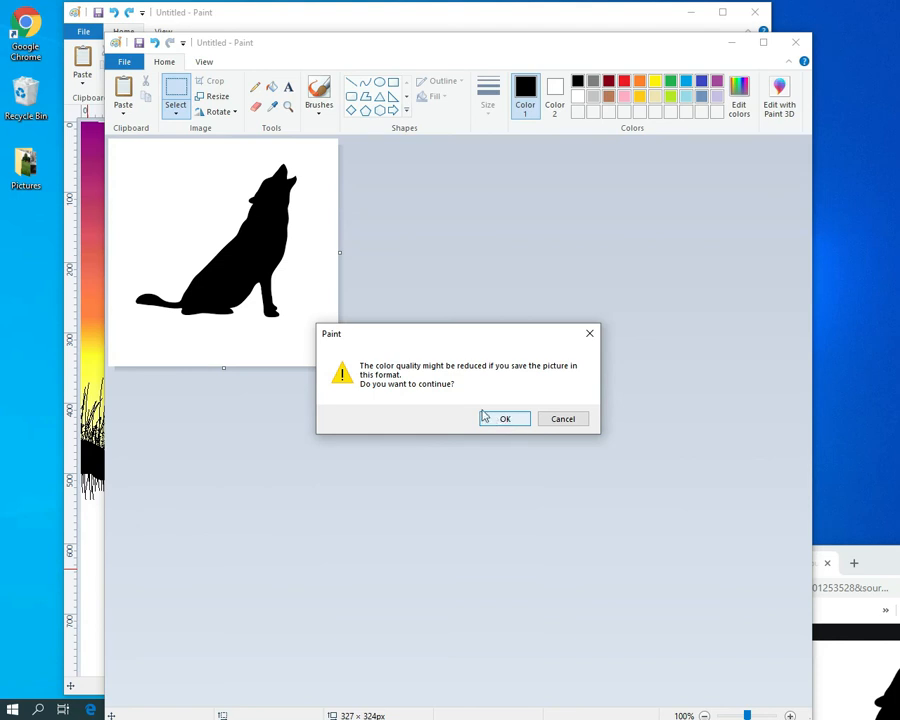
pyautogui.moveTo(459, 336); pyautogui.dragTo(410, 323)
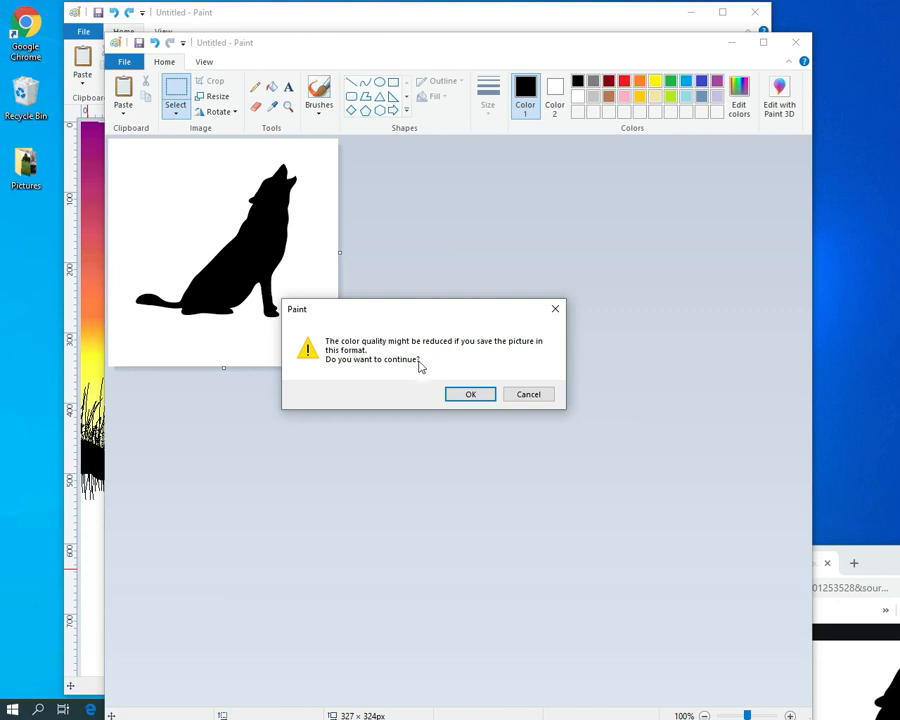
pyautogui.click(469, 396)
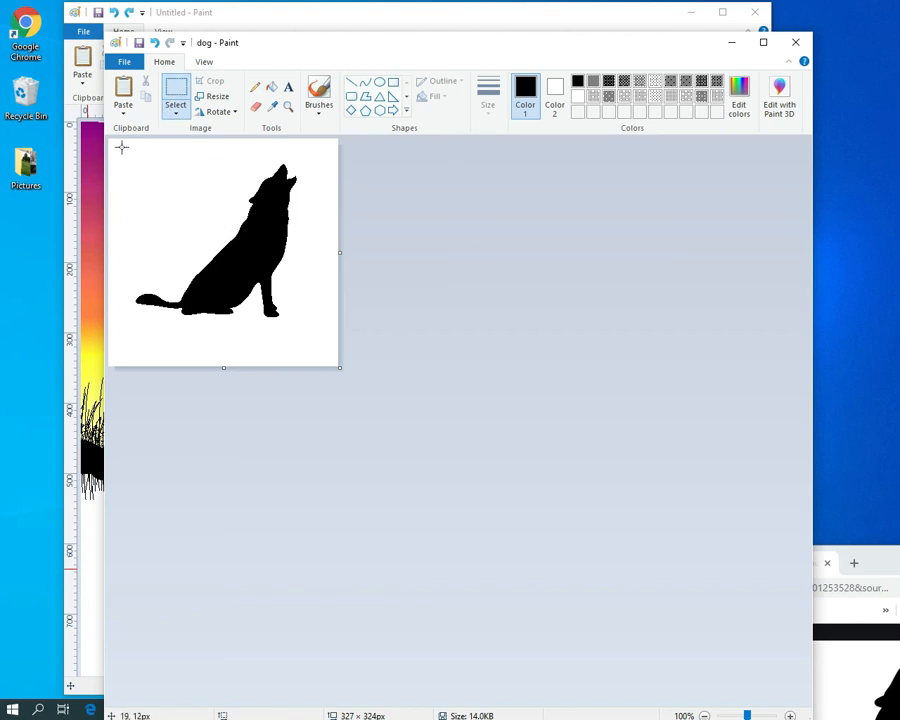
# Copy an area of about 263 × 266 px around the monochrome wolf and return to the sunset picture
pyautogui.moveTo(121, 147); pyautogui.dragTo(307, 333)
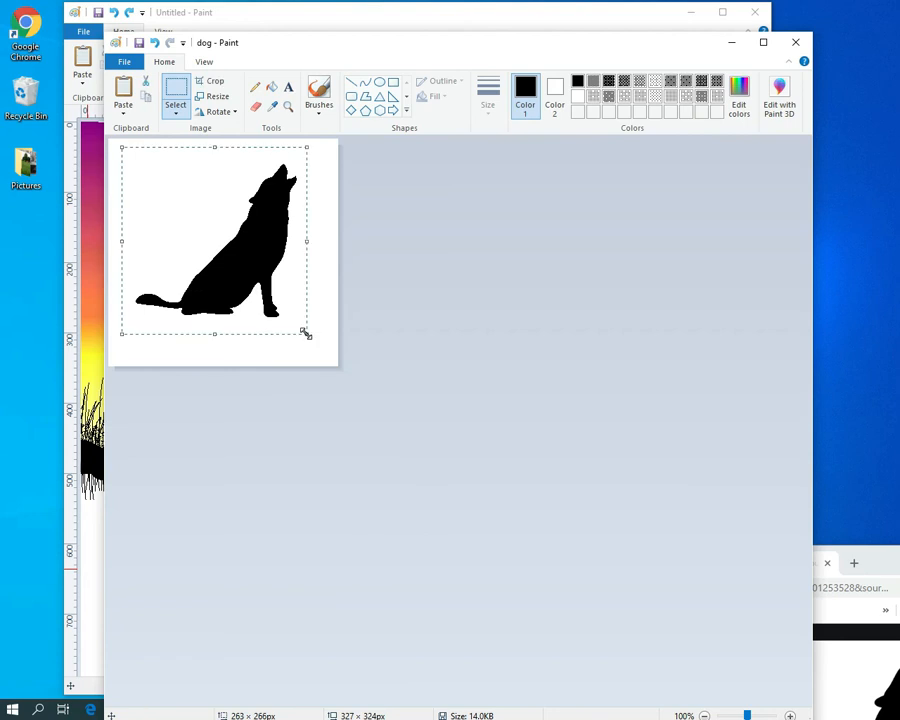
pyautogui.hotkey('ctrl', 'c')
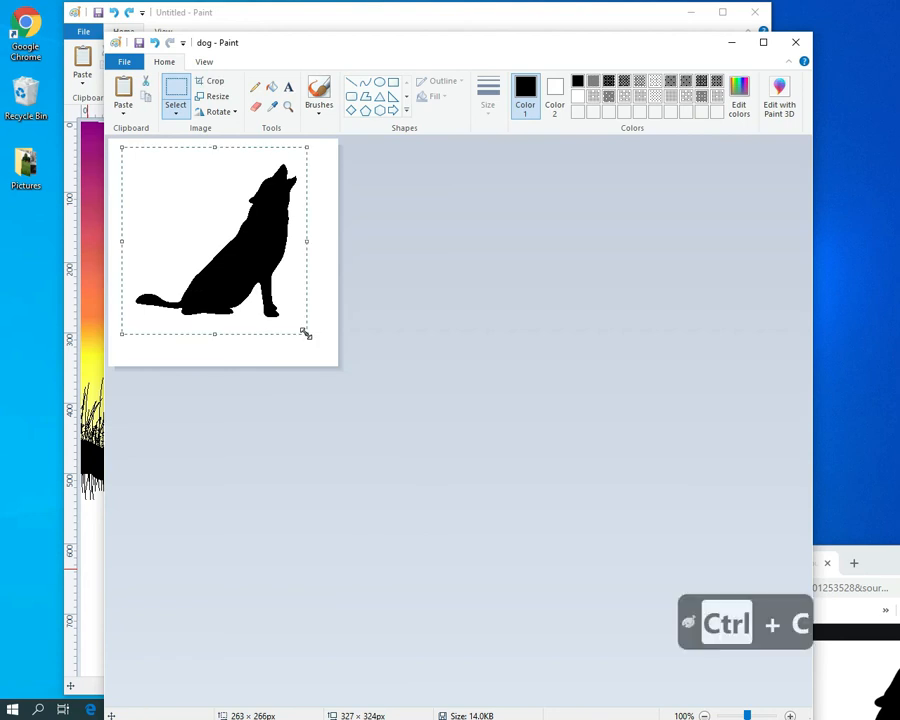
pyautogui.click(380, 20)
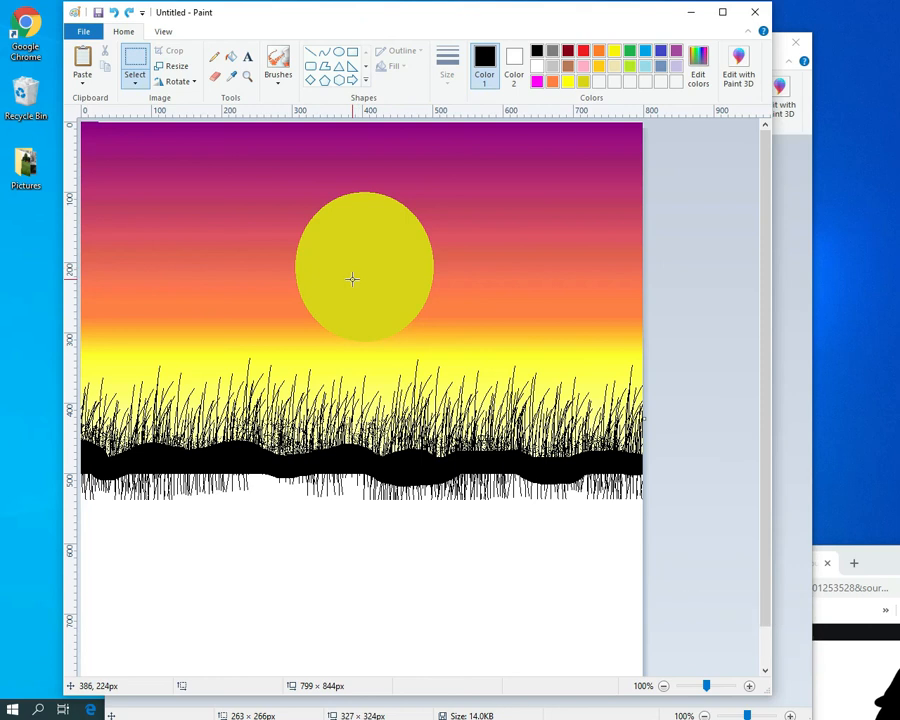
# Paste the monochrome wolf into the sunset picture, examine its edges up close, and undo the paste
pyautogui.hotkey('ctrl', 'v')
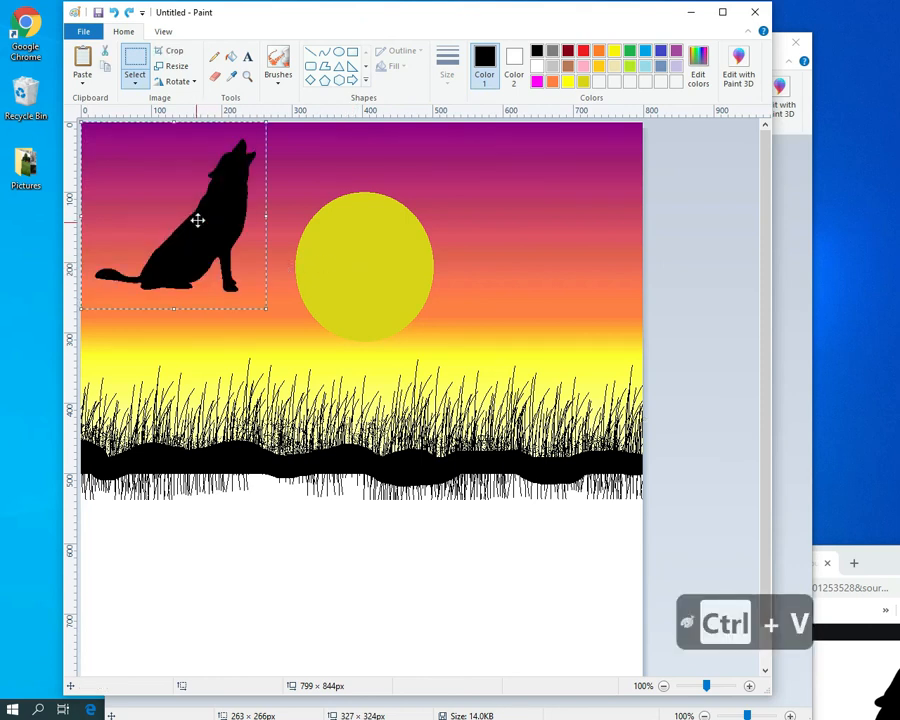
pyautogui.scroll(2, 196, 222)
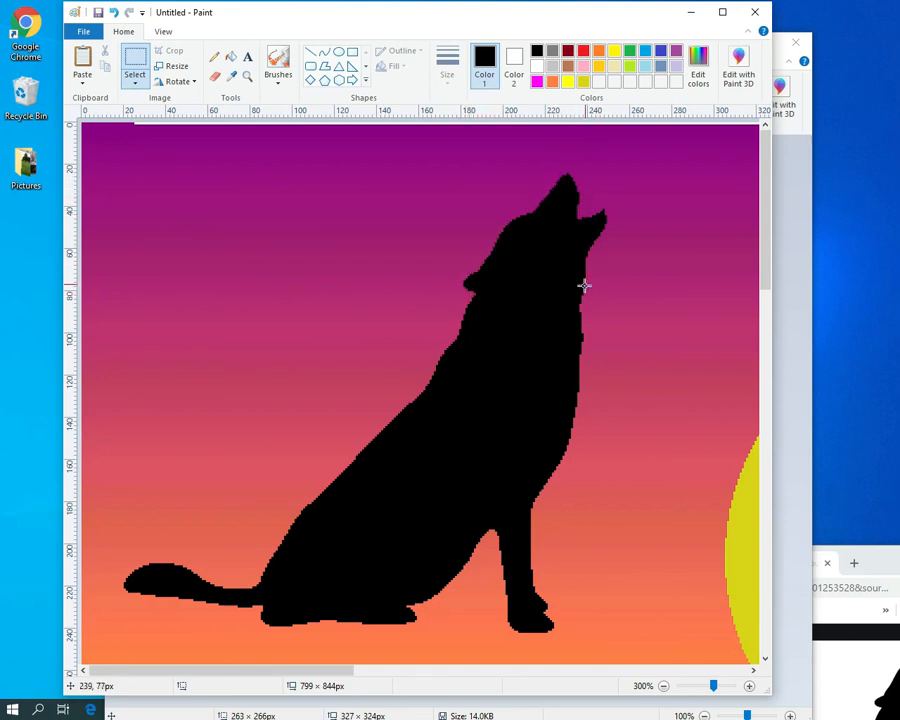
pyautogui.scroll(-2, 424, 322)
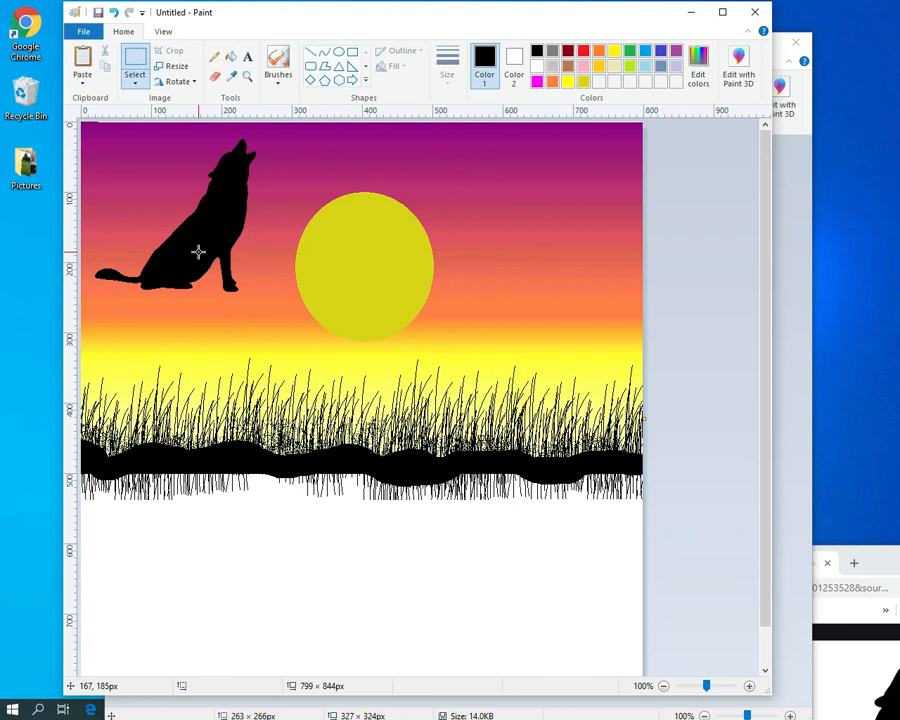
pyautogui.hotkey('ctrl', 'z')
# Paste the wolf again, place it on the black ground with its head in front of the sun, and deselect it
pyautogui.hotkey('ctrl', 'v')
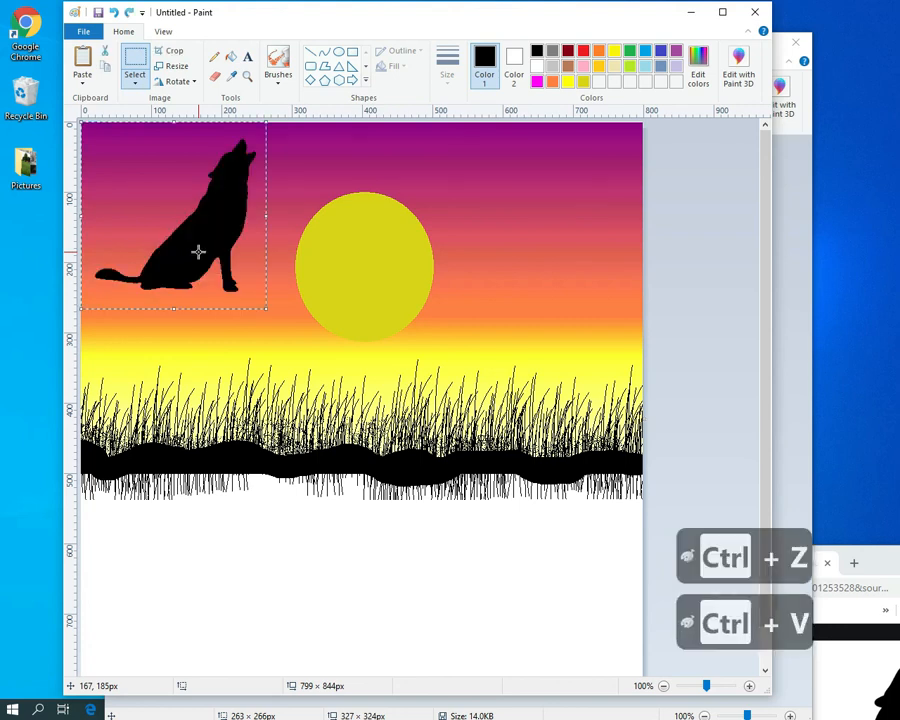
pyautogui.moveTo(198, 252); pyautogui.dragTo(333, 411)
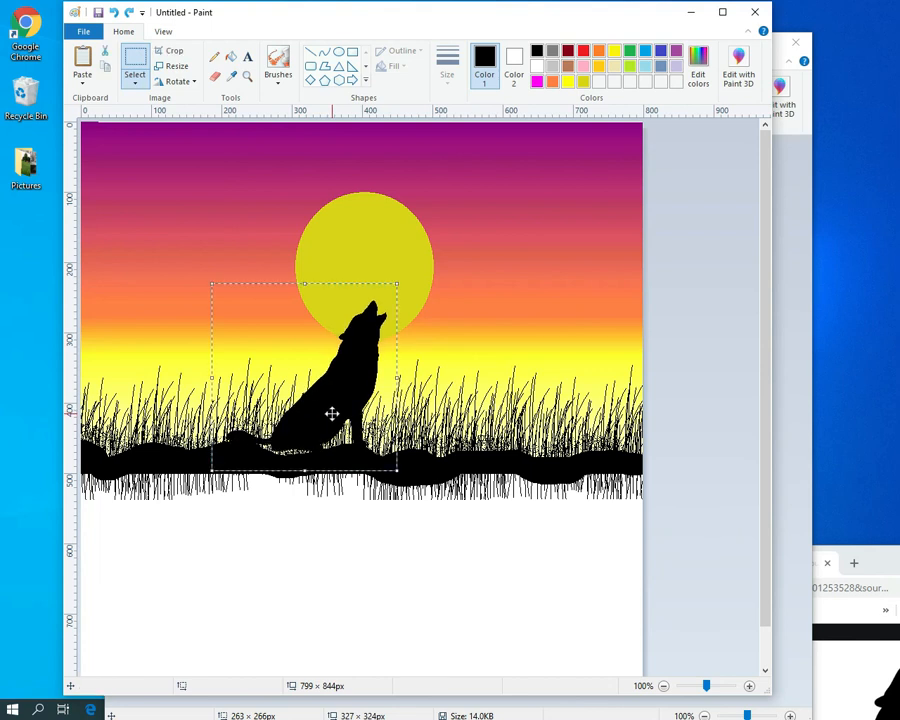
pyautogui.click(369, 513)
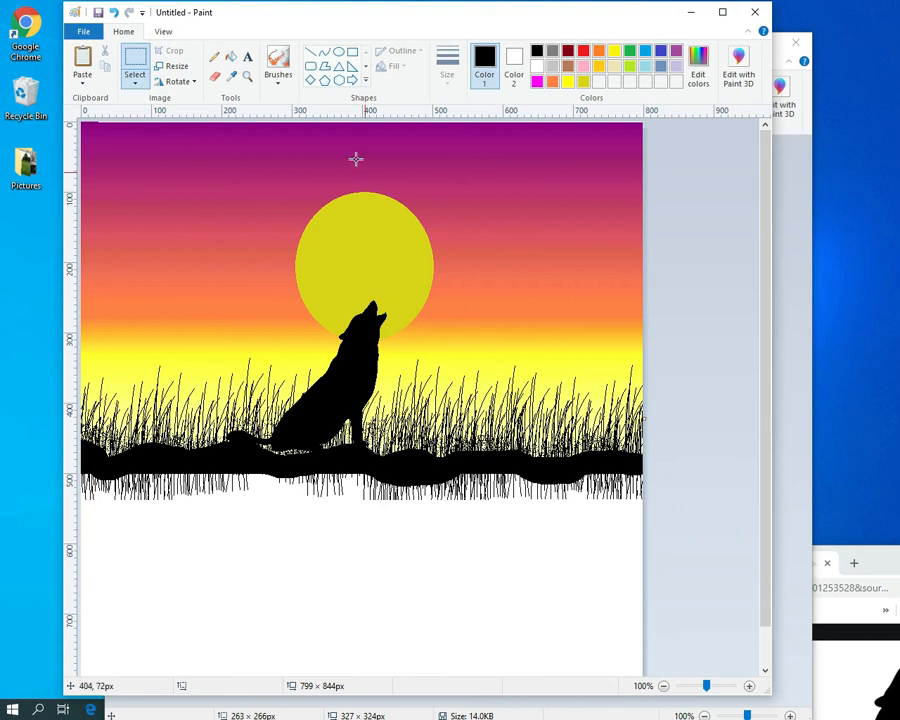
# Fill the gaps beneath the wolf and around its front paws with black, using a smaller brush size
pyautogui.click(277, 63)
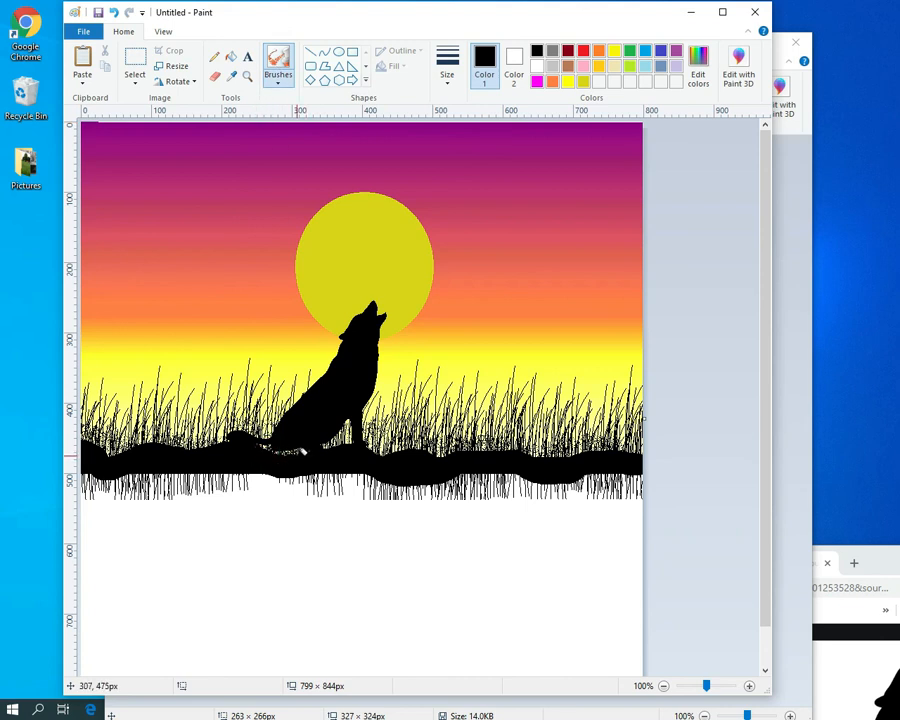
pyautogui.hotkey('ctrl', '-')
pyautogui.hotkey('ctrl', '-')
pyautogui.hotkey('ctrl', '-')
pyautogui.hotkey('ctrl', '-')
pyautogui.hotkey('ctrl', '-')
pyautogui.hotkey('ctrl', '-')
pyautogui.hotkey('ctrl', '-')
pyautogui.hotkey('ctrl', '-')
pyautogui.hotkey('ctrl', '-')
pyautogui.hotkey('ctrl', '-')
pyautogui.click(288, 454)
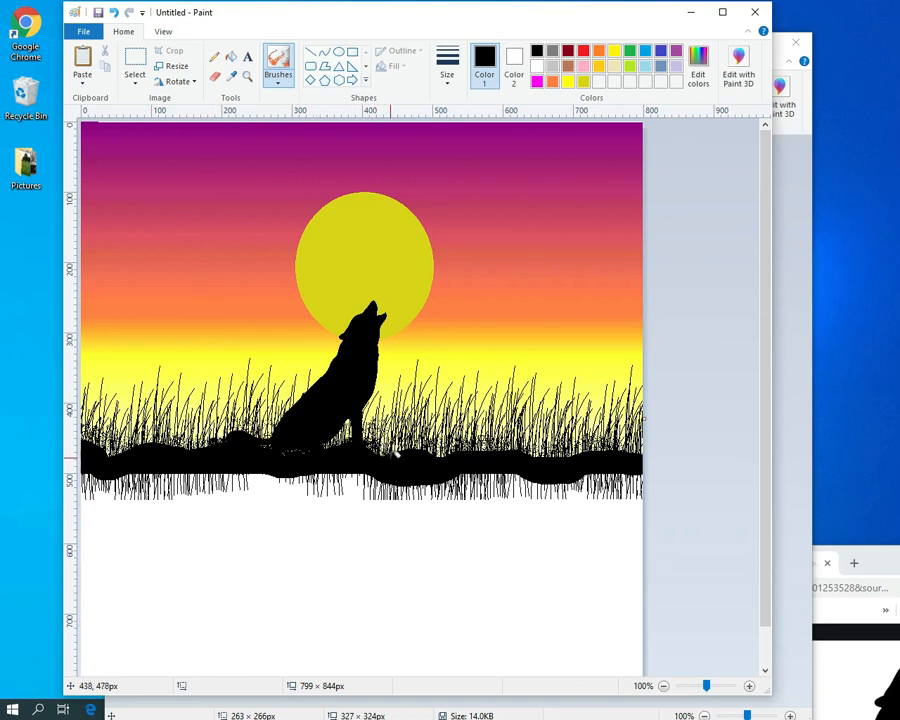
pyautogui.moveTo(348, 447)
pyautogui.mouseDown()
pyautogui.moveTo(375, 438)
pyautogui.moveTo(402, 449)
pyautogui.mouseUp()
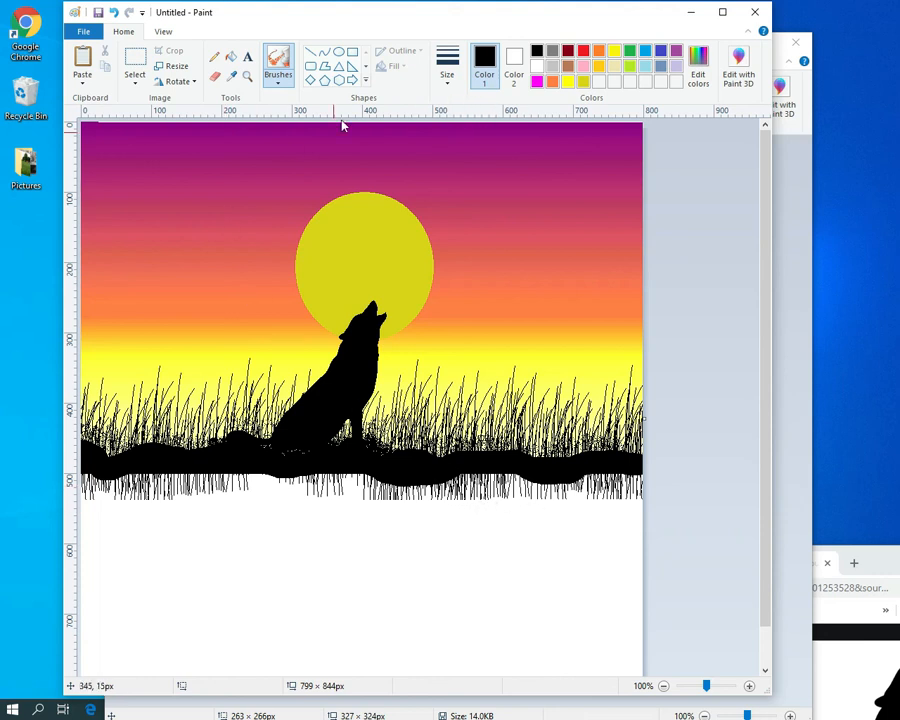
# Draw a black rectangle of about 797 × 505 px around the scene with a solid color outline
pyautogui.click(352, 53)
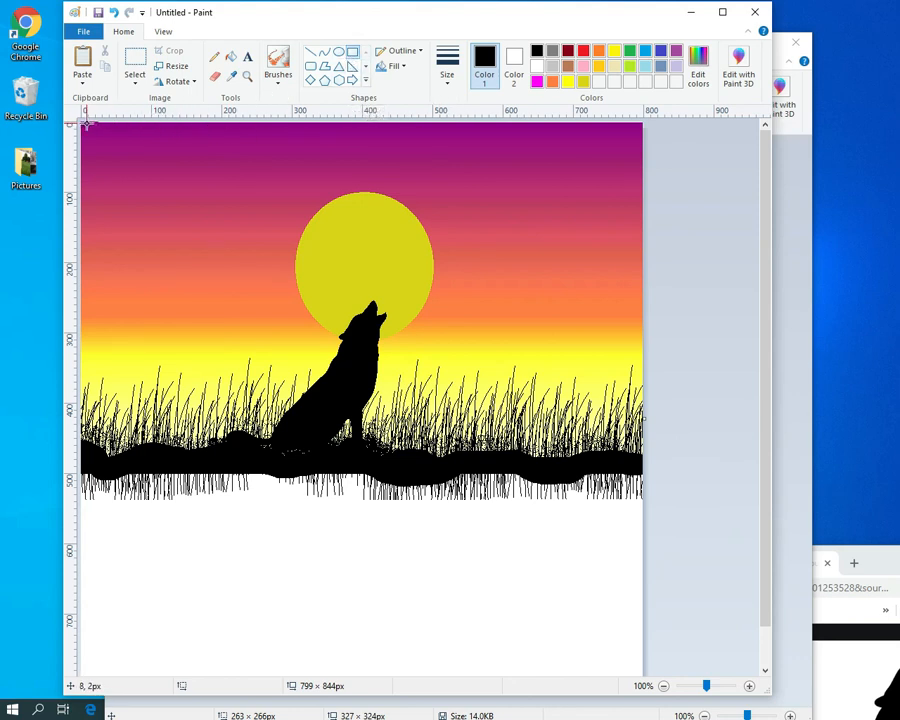
pyautogui.moveTo(84, 124); pyautogui.dragTo(643, 477)
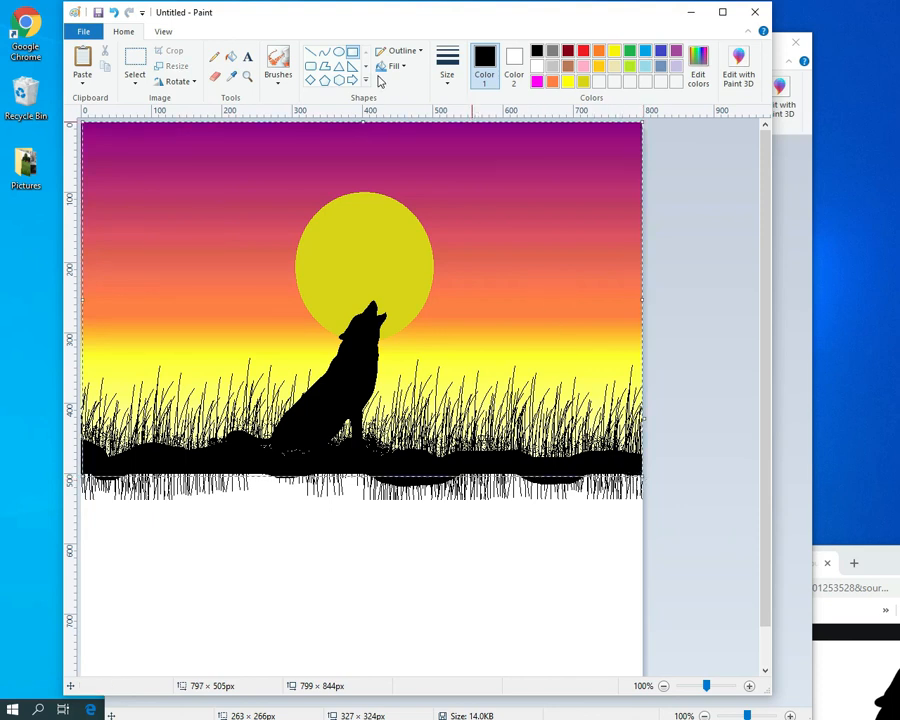
pyautogui.click(418, 55)
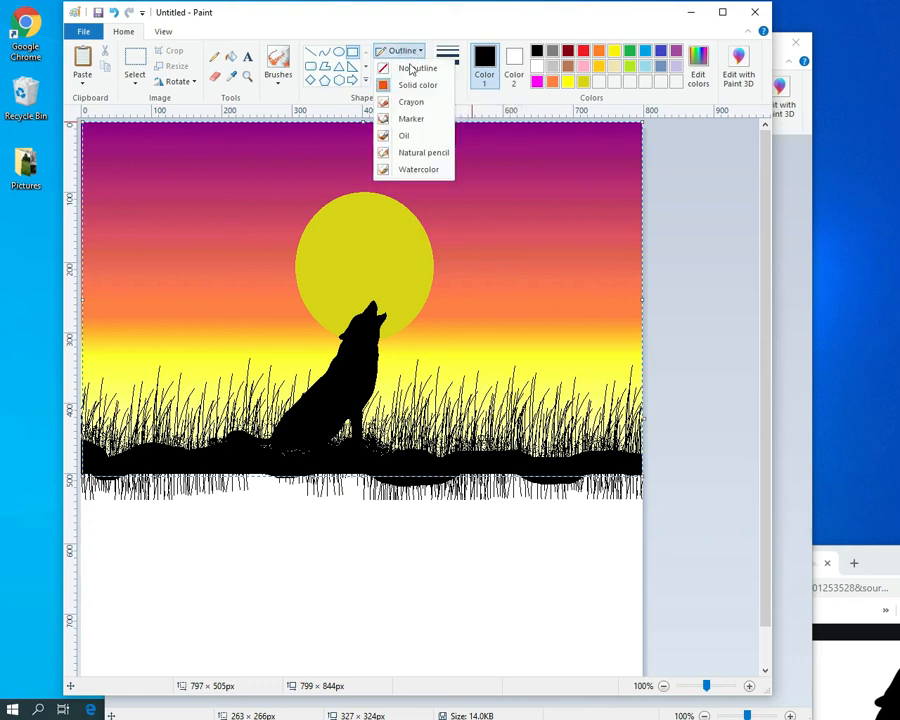
pyautogui.click(405, 86)
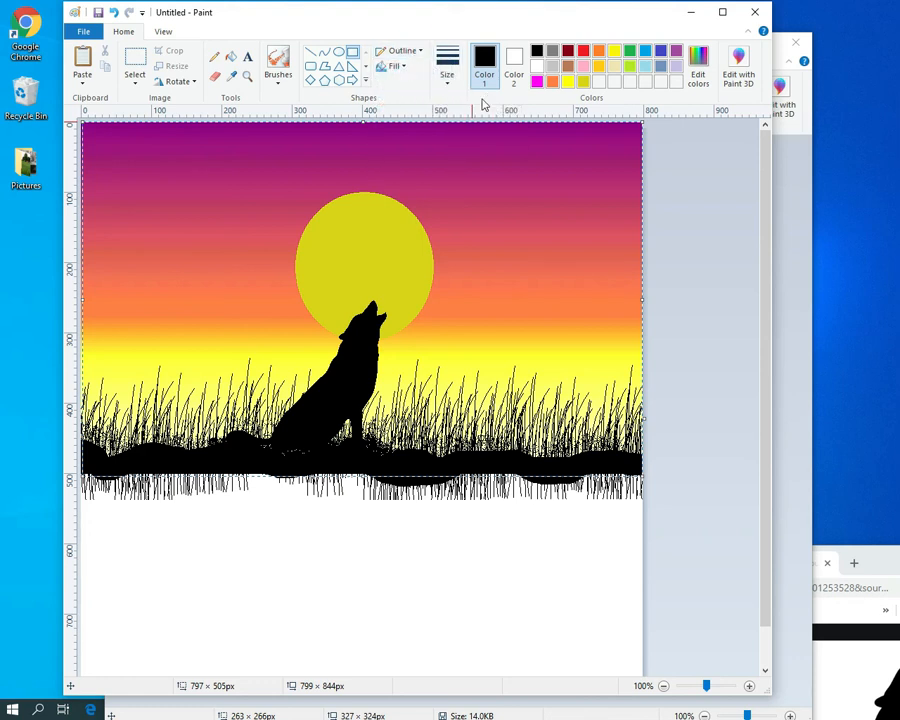
# Thicken the rectangle's outline to the largest preset size, increase it further into a heavy frame, and deselect it
pyautogui.click(447, 70)
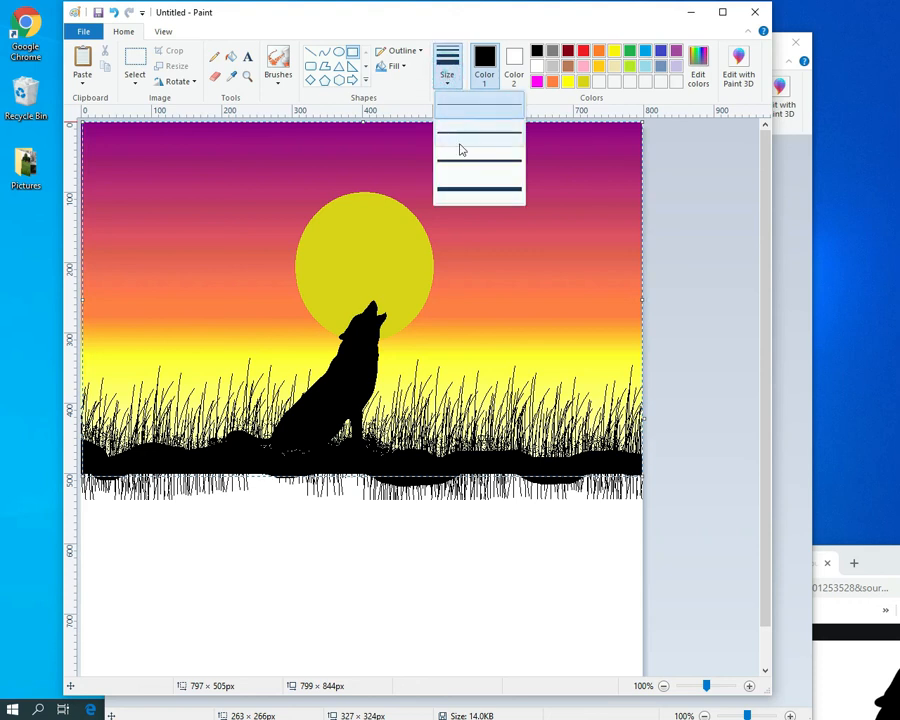
pyautogui.click(464, 186)
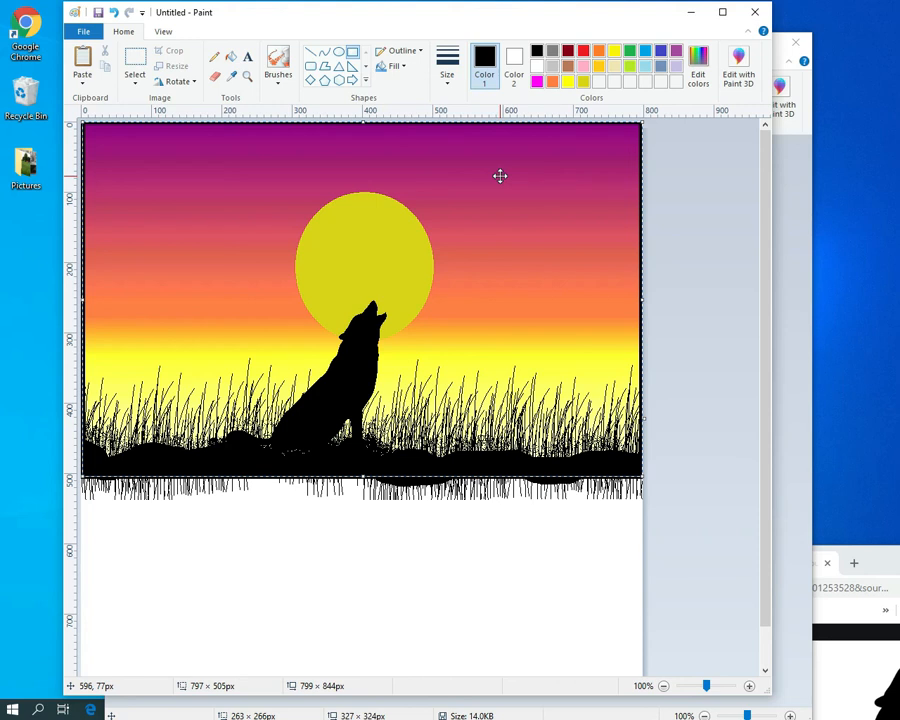
pyautogui.hotkey('ctrl', '+')
pyautogui.hotkey('ctrl', '+')
pyautogui.hotkey('ctrl', '+')
pyautogui.hotkey('ctrl', '+')
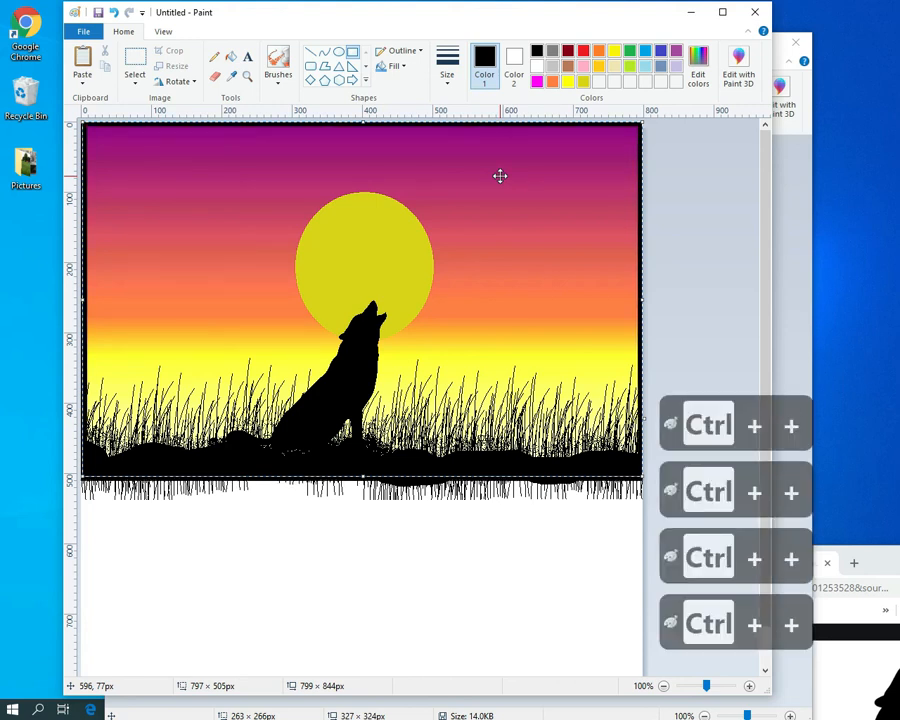
pyautogui.hotkey('ctrl', '+')
pyautogui.hotkey('ctrl', '+')
pyautogui.hotkey('ctrl', '+')
pyautogui.hotkey('ctrl', '+')
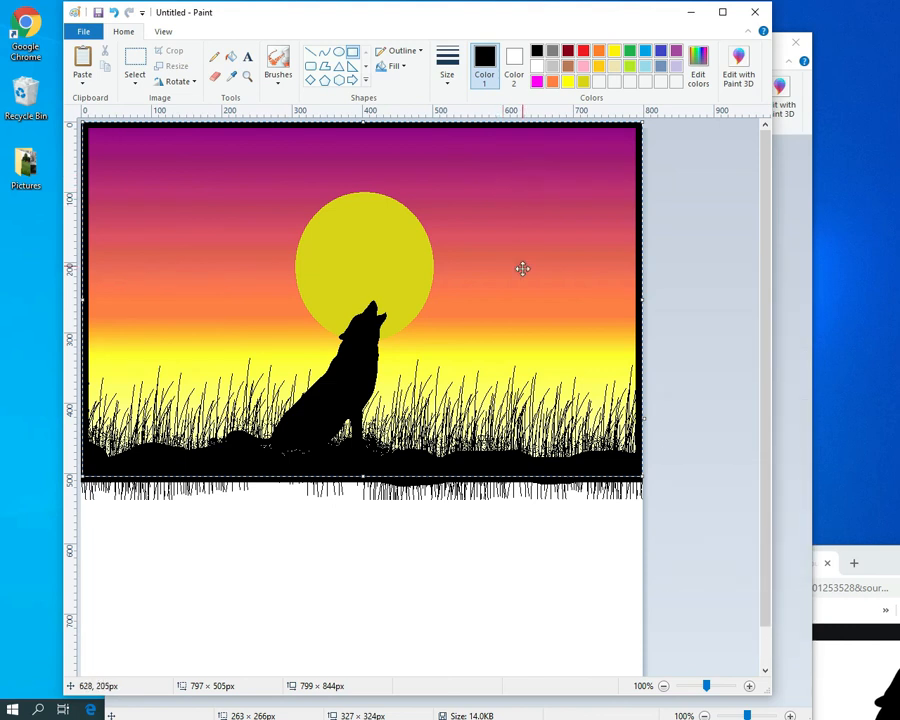
pyautogui.click(546, 532)
# Shrink the canvas height to the frame's lower edge, making it 799 × 510 px and cutting off the blank area
pyautogui.scroll(-1, 542, 528)
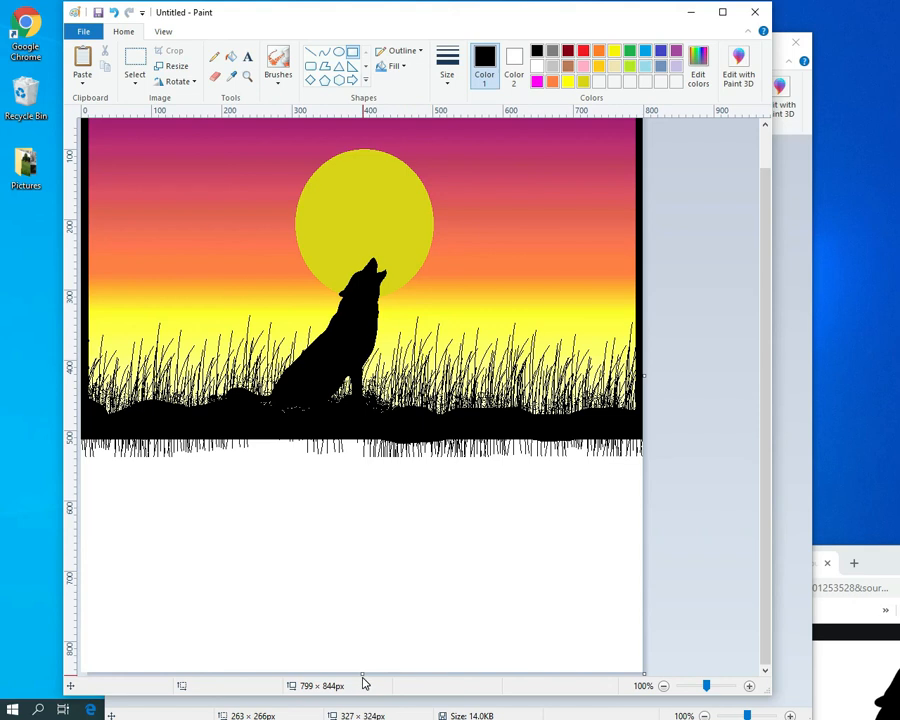
pyautogui.moveTo(362, 671); pyautogui.dragTo(363, 437)
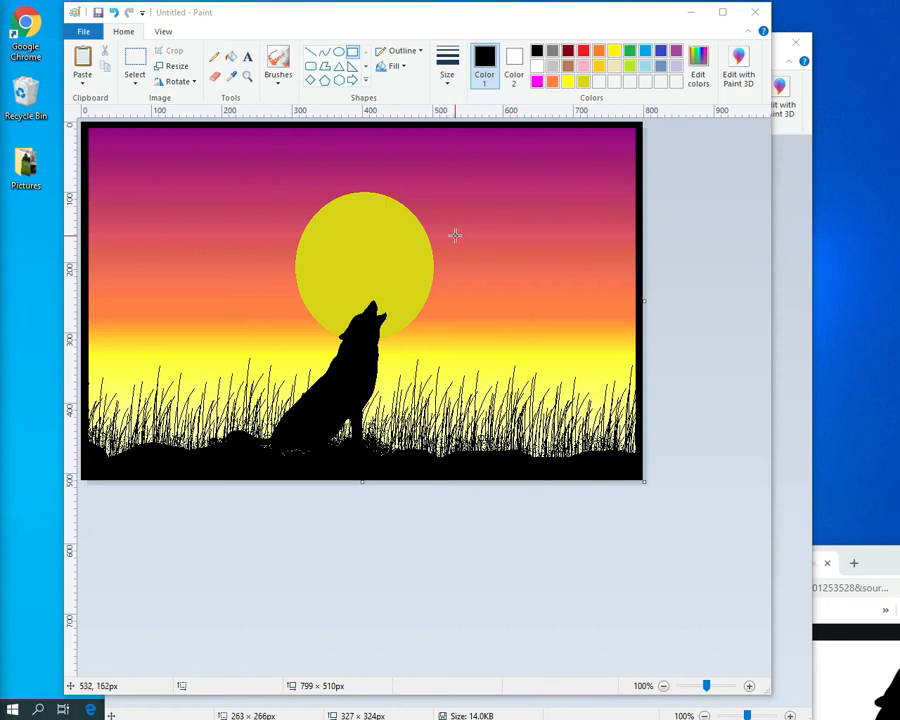
# Save the finished scene in the Documents folder as a JPEG named silhouette
pyautogui.click(83, 35)
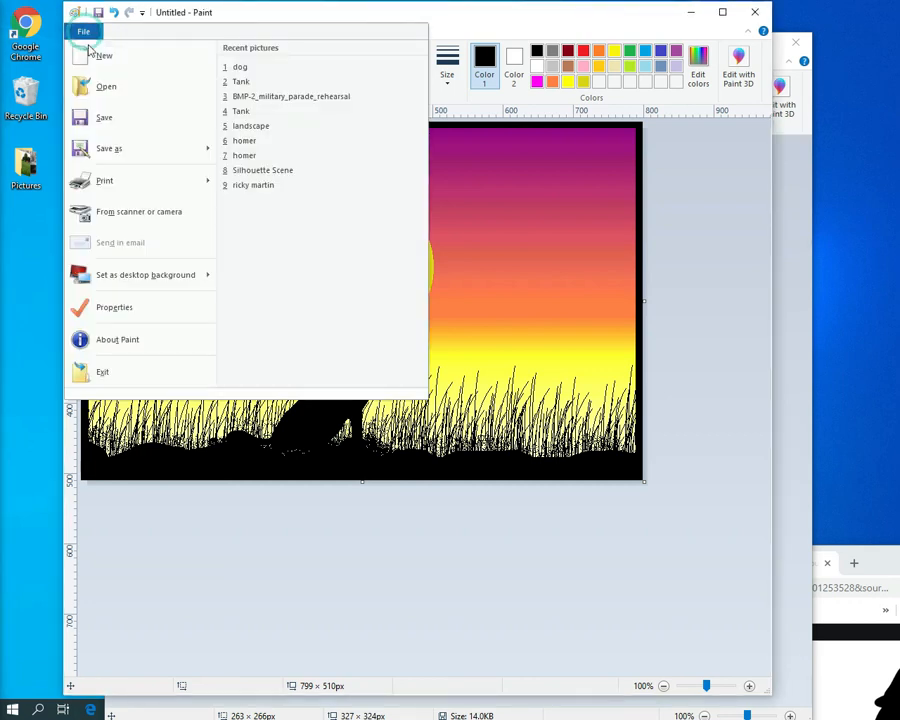
pyautogui.moveTo(147, 155)
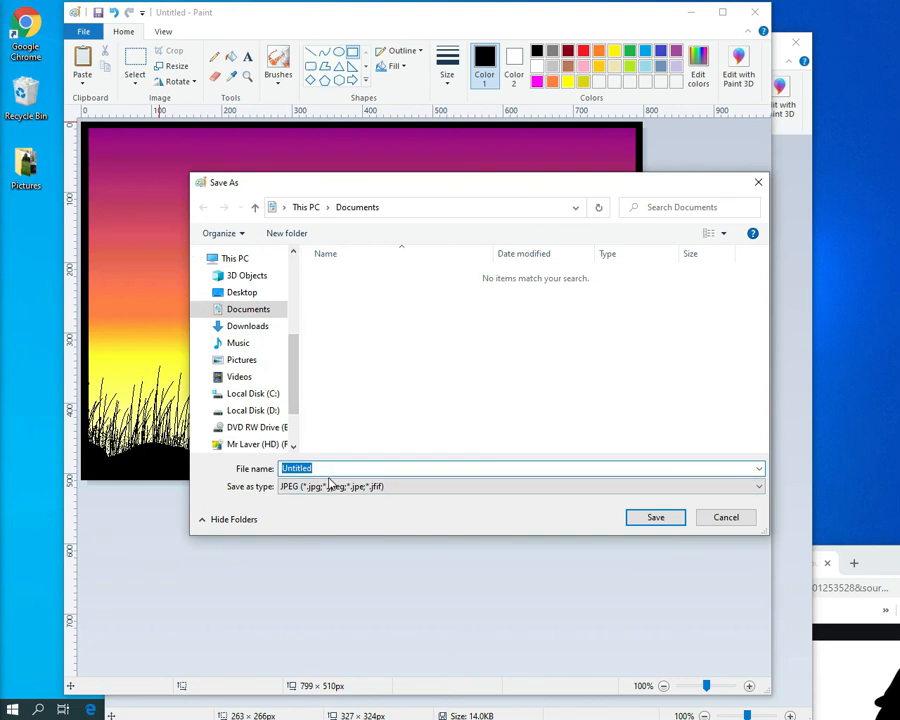
pyautogui.write('silhouette')
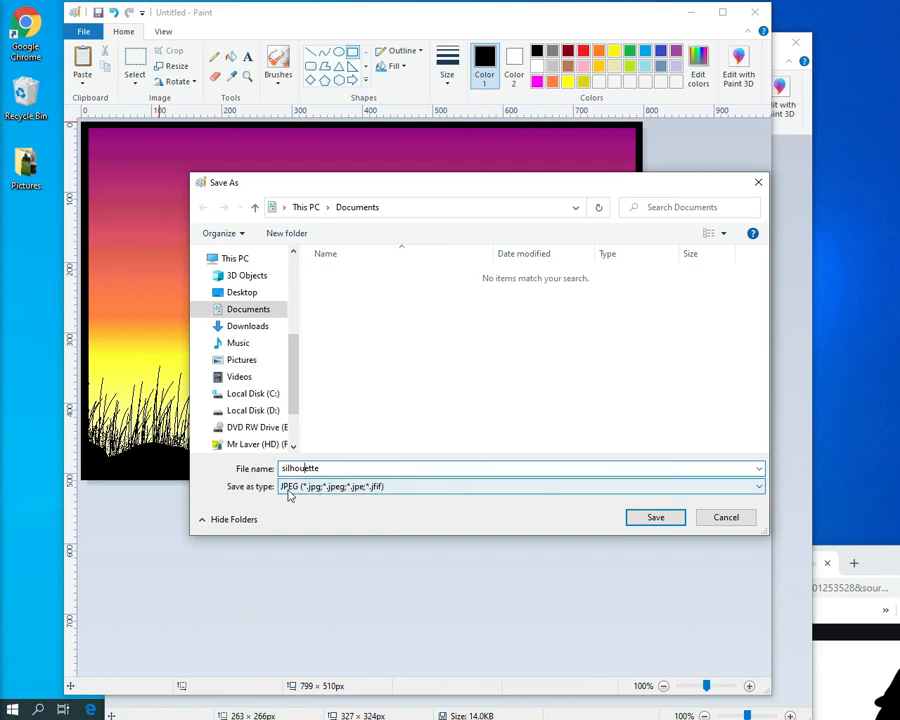
pyautogui.click(651, 518)
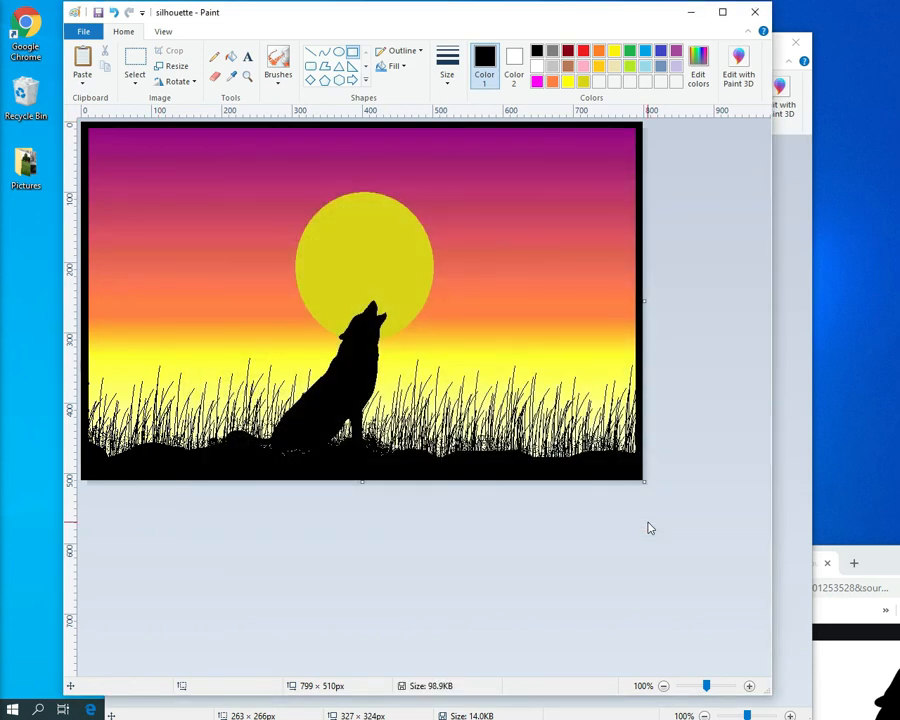